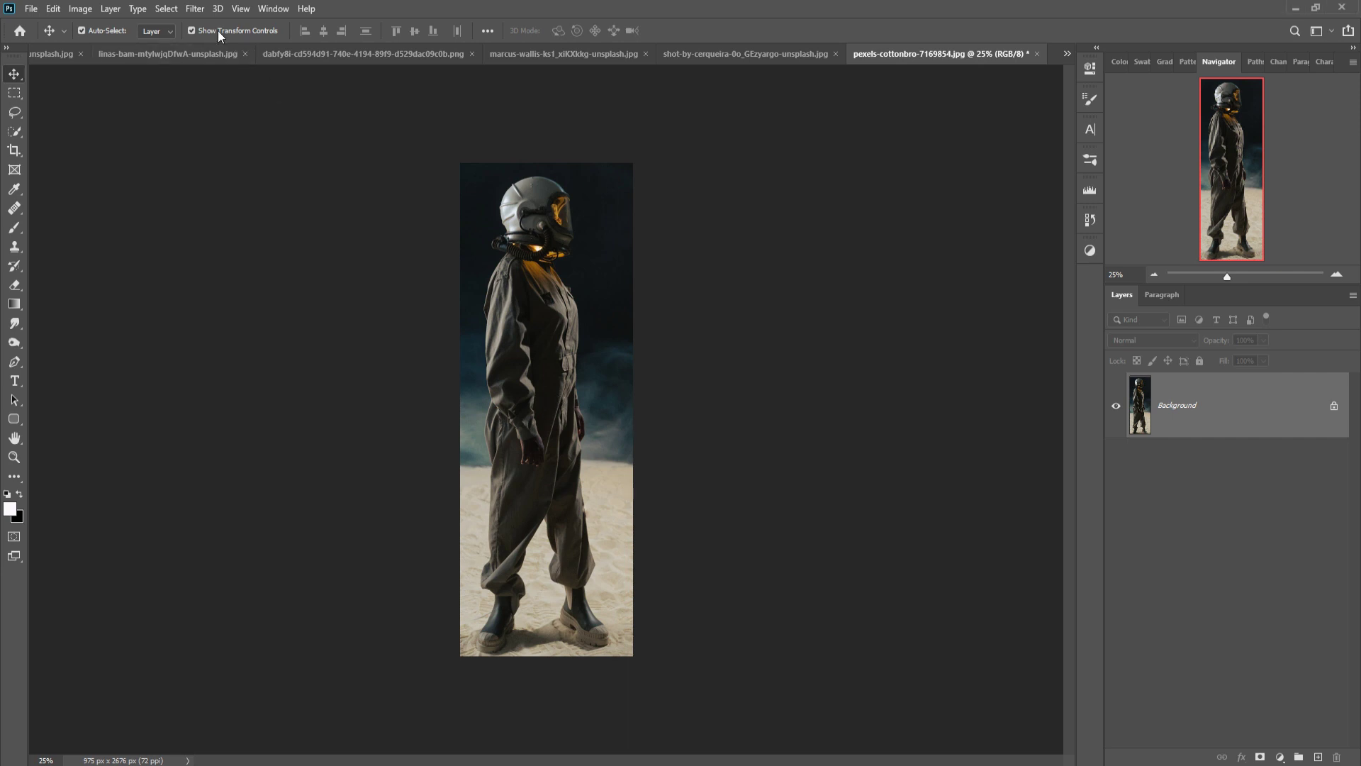
Step: Select the astronaut with Select > Subject and switch to the Lasso tool
click(166, 9)
click(213, 180)
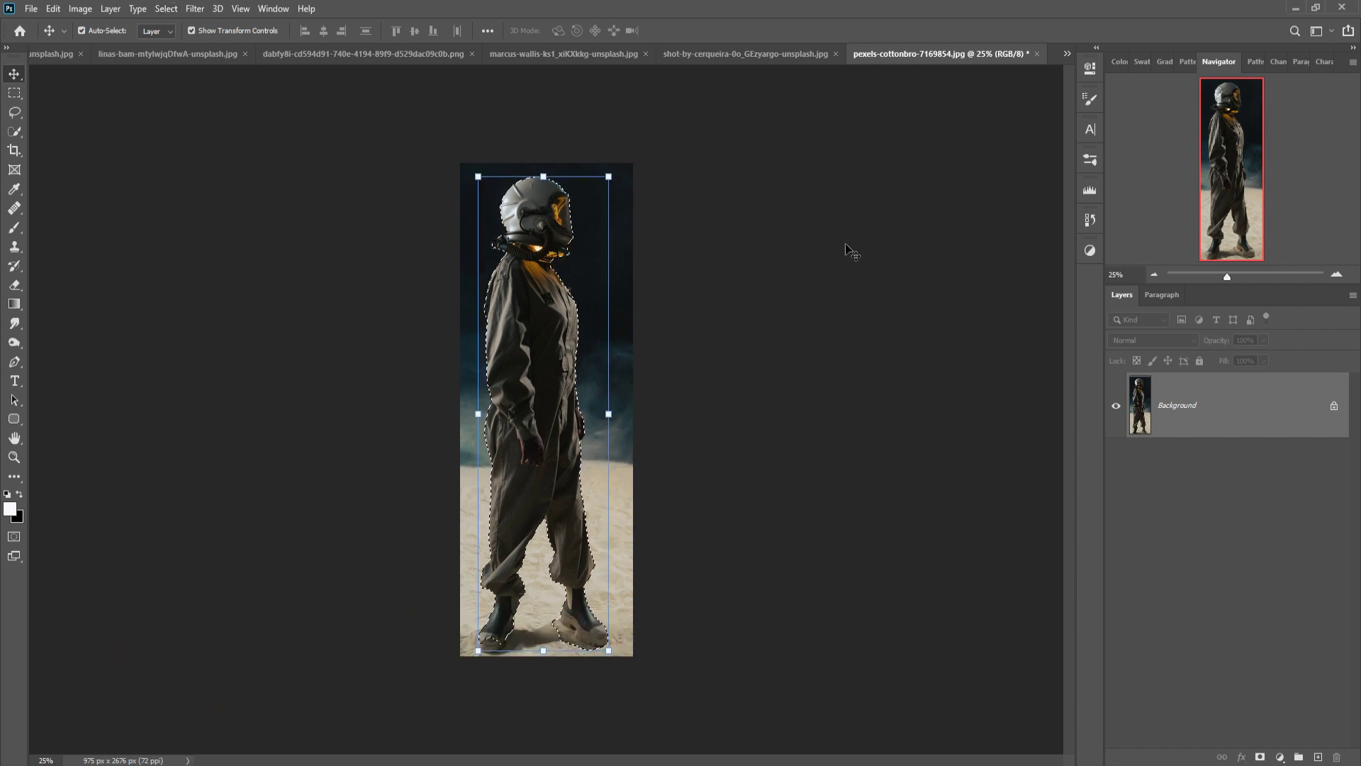
click(16, 114)
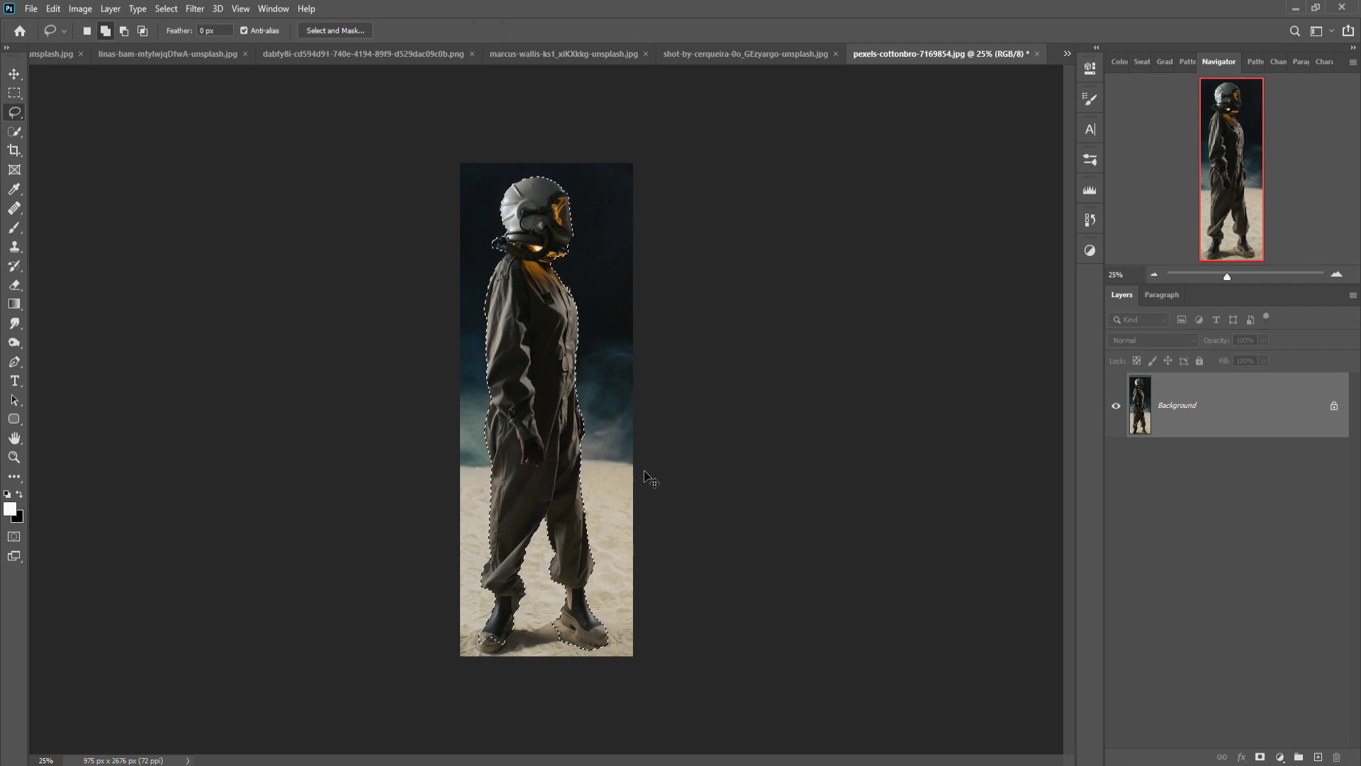
Step: Zoom to 200% and add the front boot's toe to the astronaut selection
key(ctrl+plus)
key(ctrl+plus)
key(ctrl+plus)
key(ctrl+plus)
key(ctrl+plus)
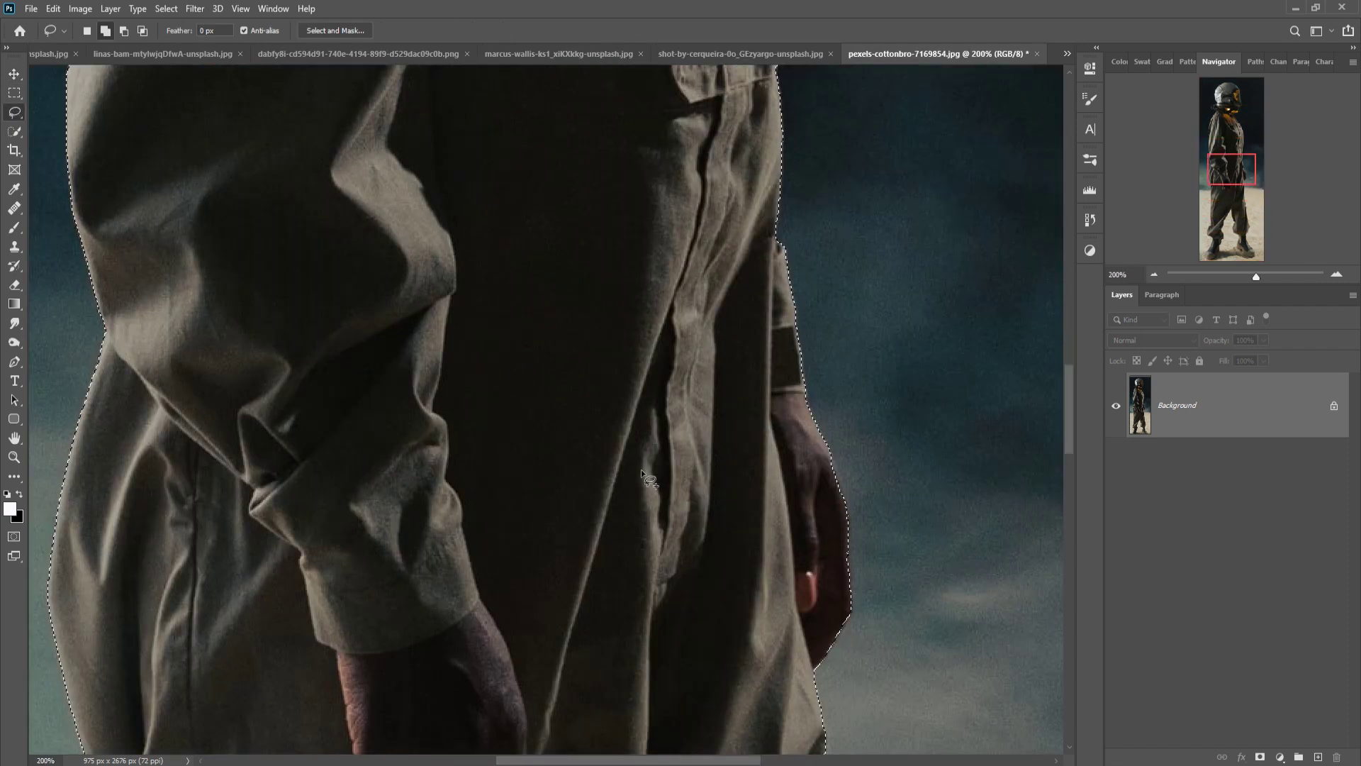
scroll(642, 474, down, 2)
scroll(602, 399, down, 5)
scroll(598, 376, down, 3)
scroll(580, 423, down, 4)
scroll(668, 182, down, 2)
scroll(672, 167, down, 2)
scroll(656, 234, down, 1)
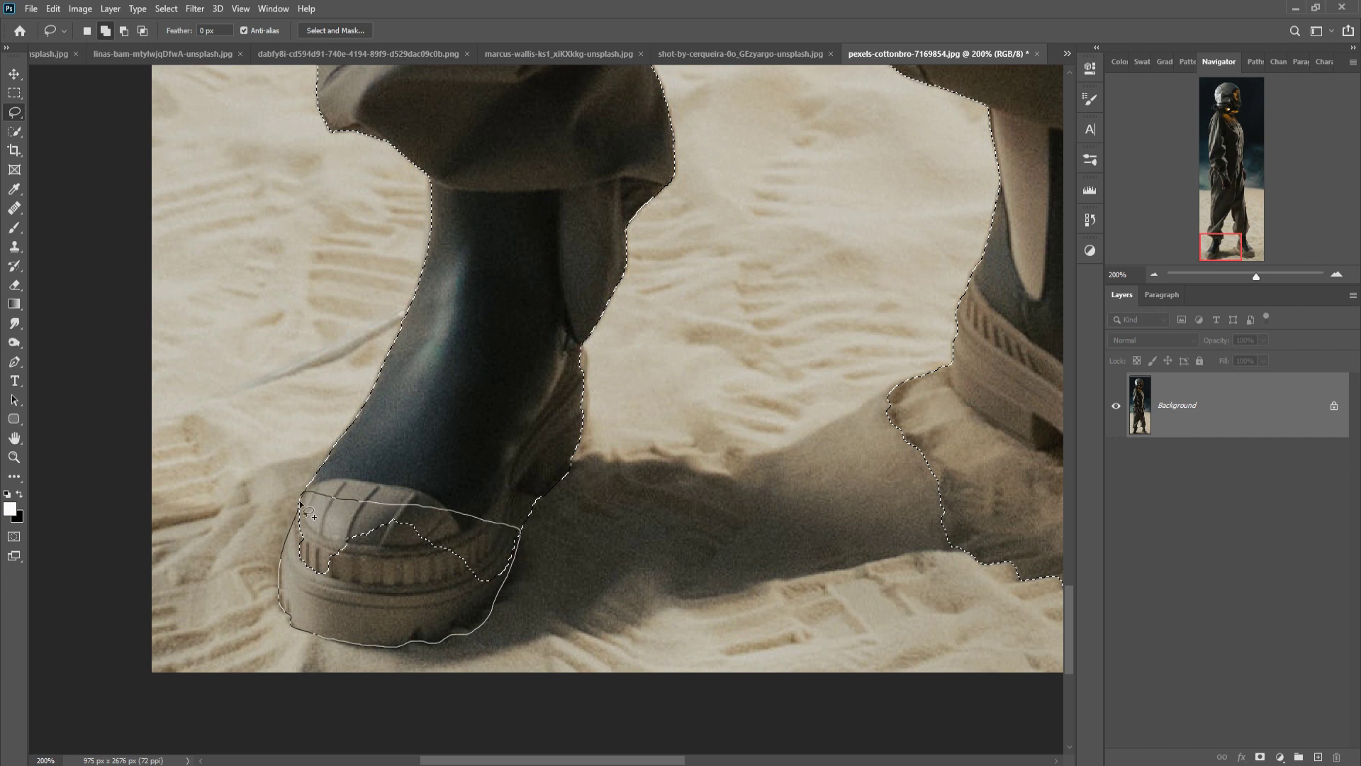
drag(305, 514, 306, 512)
Step: Trace around the right shoe to fix its selection edge, then fit the image on screen
scroll(563, 541, down, 3)
scroll(562, 540, right, 3)
mouse_move(709, 222)
mouse_down()
mouse_move(840, 312)
mouse_move(675, 404)
mouse_up()
key(ctrl+minus)
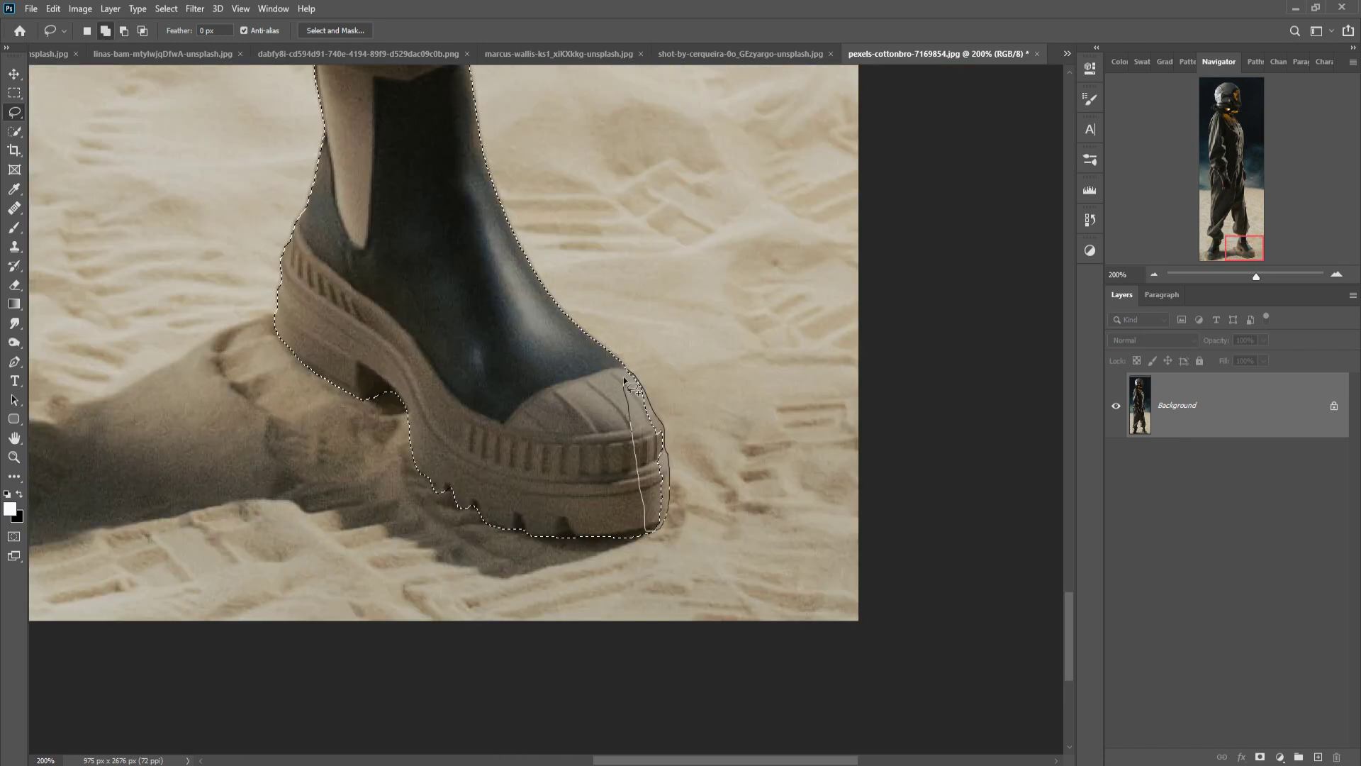
key(ctrl+0)
key(v)
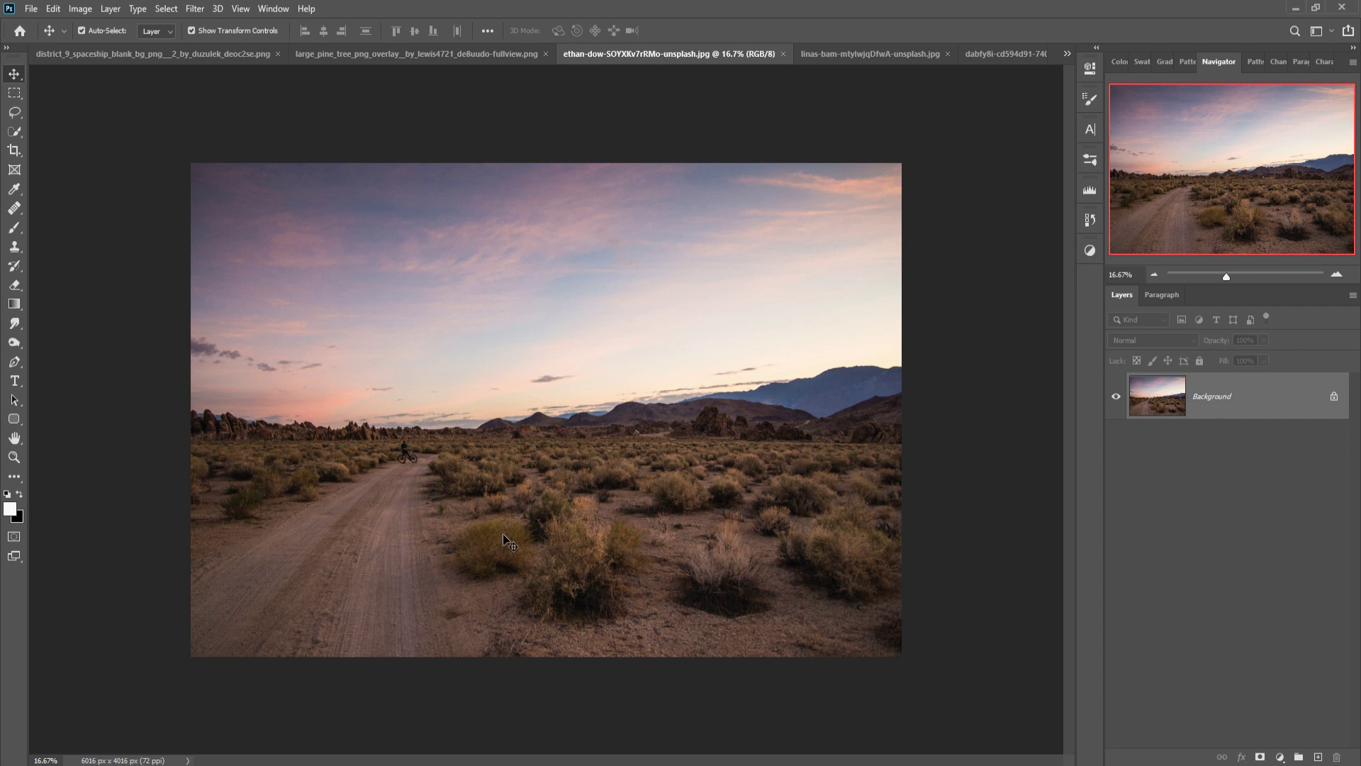
Step: Clone scrub over the dirt road with an enlarged Clone Stamp, undoing a hazy patch over the mountains
click(15, 248)
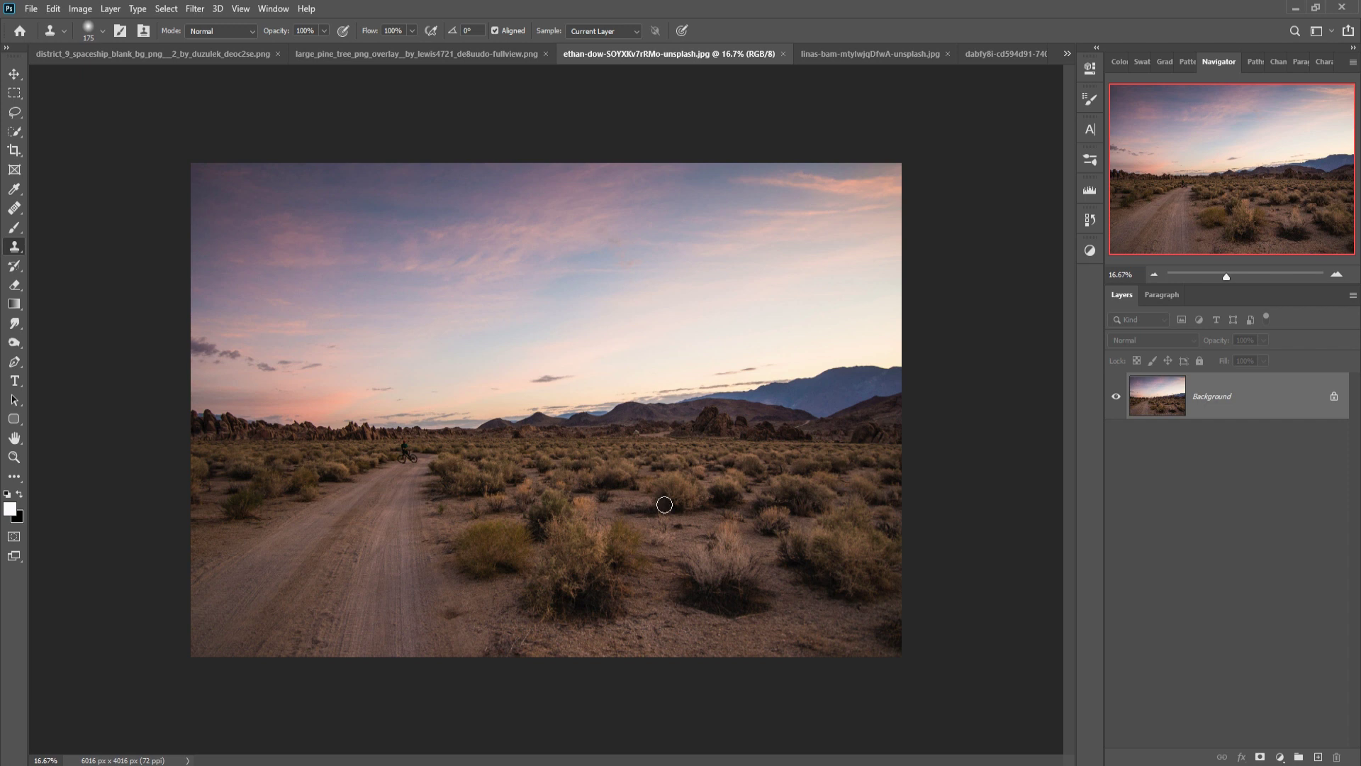
click(377, 543)
key(bracketright)
key(bracketright)
key(bracketright)
mouse_move(423, 590)
mouse_down()
mouse_move(452, 539)
mouse_move(451, 556)
mouse_move(395, 593)
mouse_move(292, 608)
mouse_move(450, 629)
mouse_move(480, 602)
mouse_move(527, 675)
mouse_move(319, 693)
mouse_move(259, 715)
mouse_up()
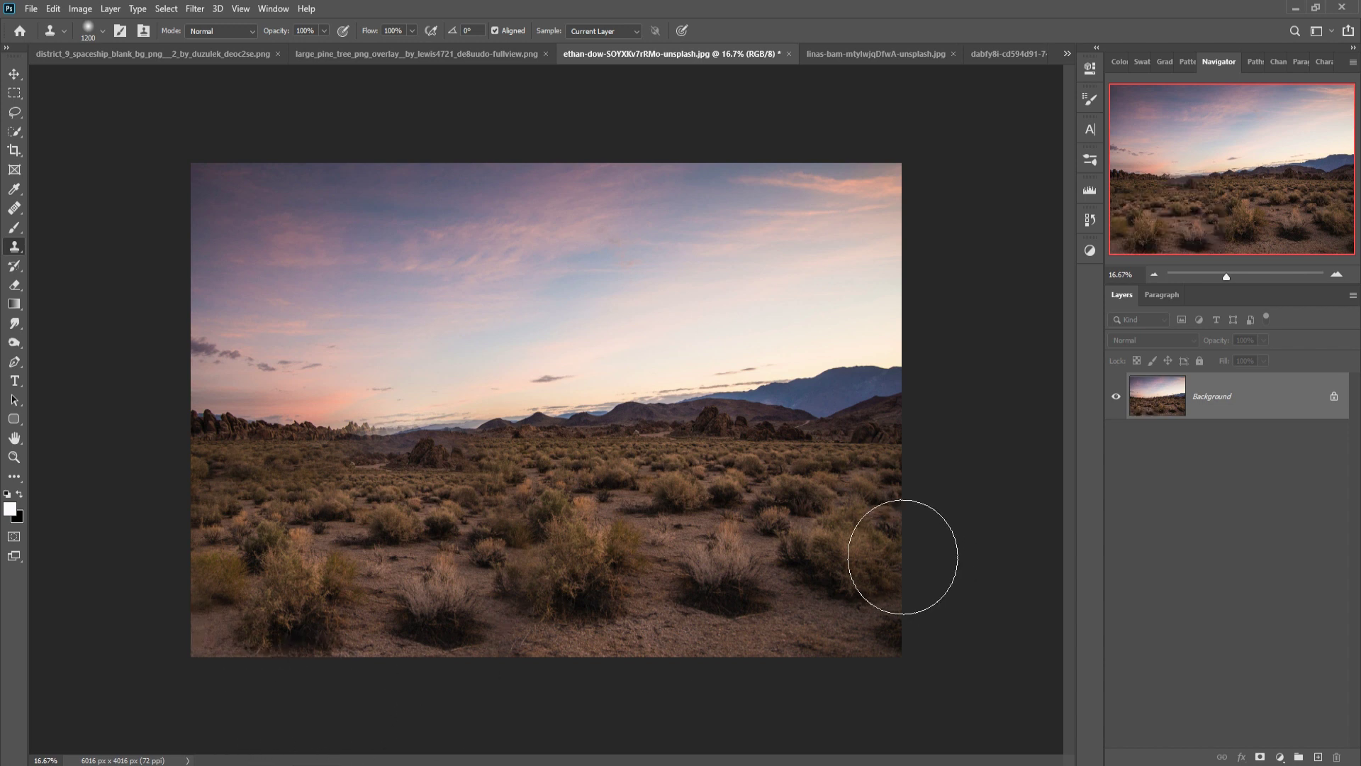
drag(610, 425, 667, 472)
key(ctrl+z)
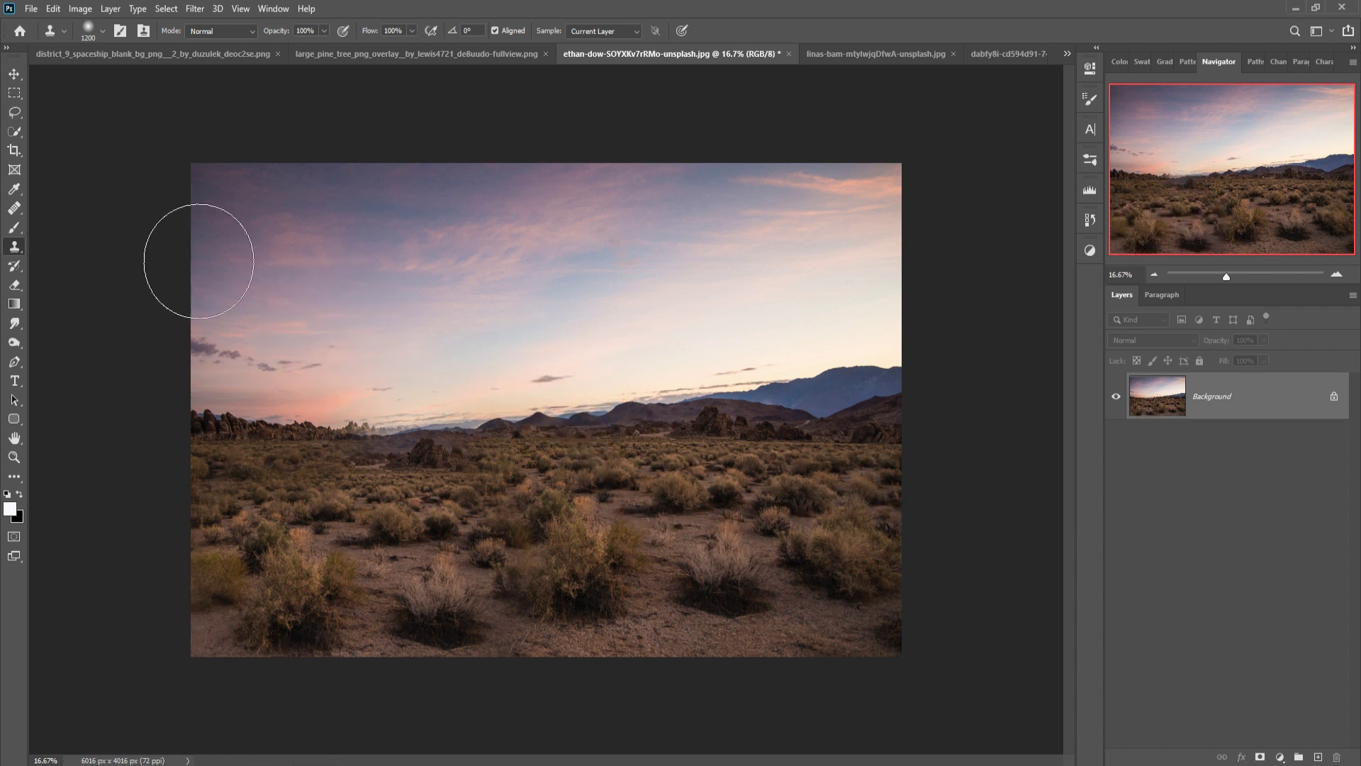
click(17, 80)
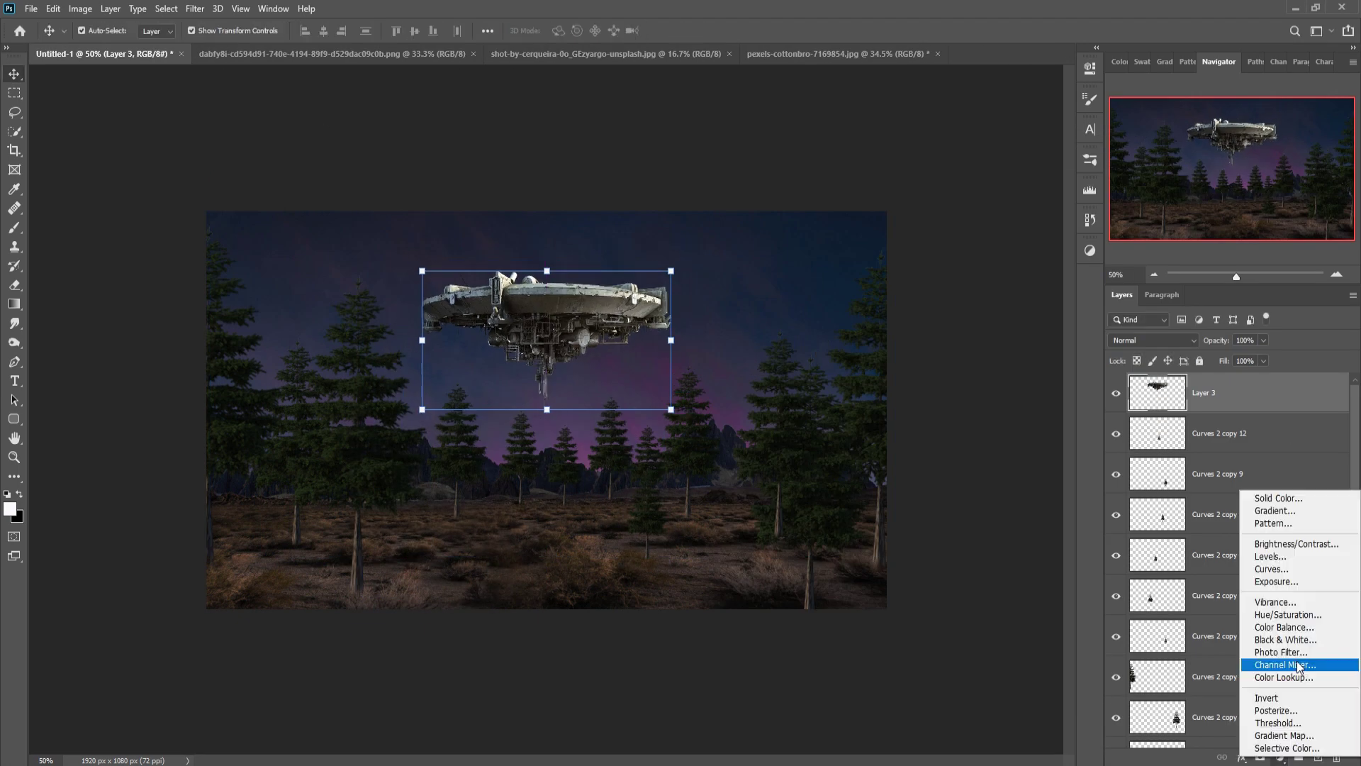
Step: Bring the astronaut into the scene and scale it down to a tiny figure beneath the spaceship
mouse_move(534, 631)
mouse_down()
mouse_move(596, 394)
mouse_move(560, 476)
mouse_up()
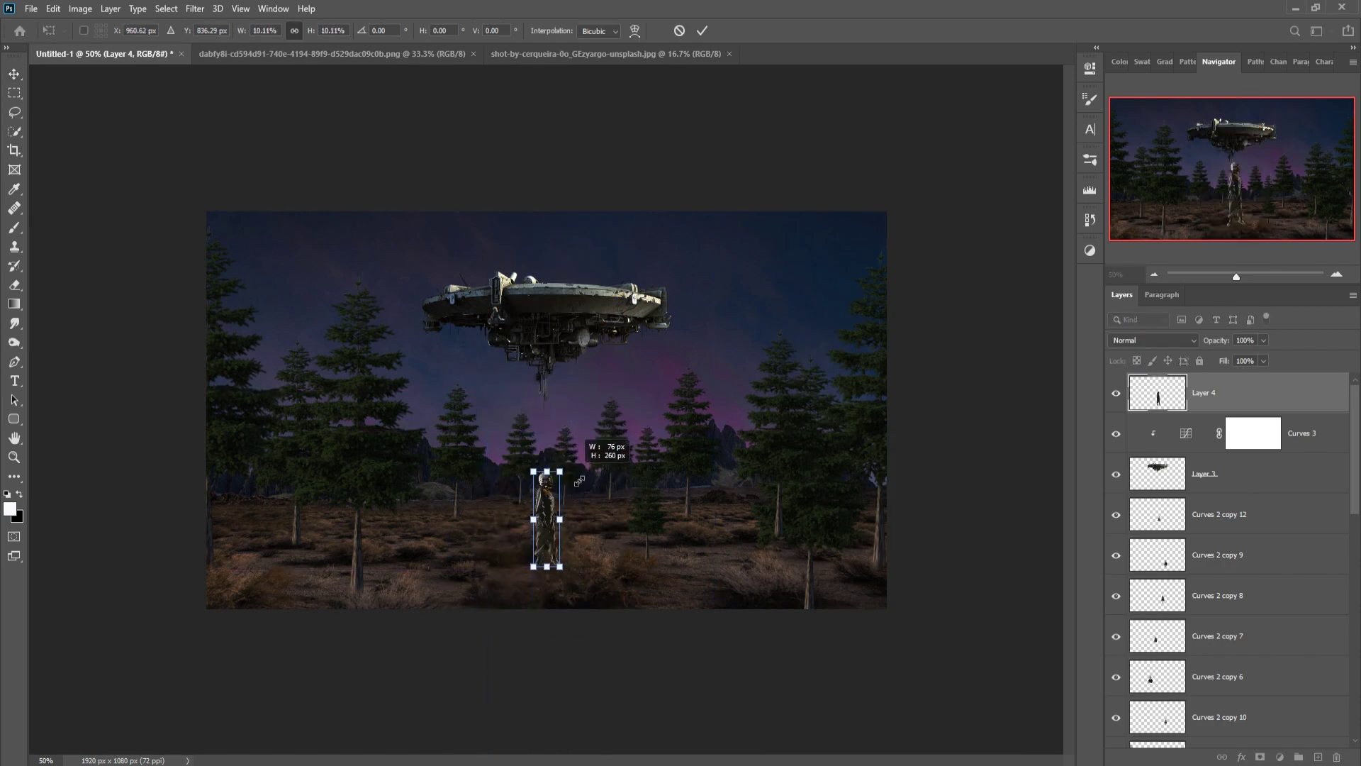
drag(547, 549, 544, 525)
drag(569, 447, 555, 478)
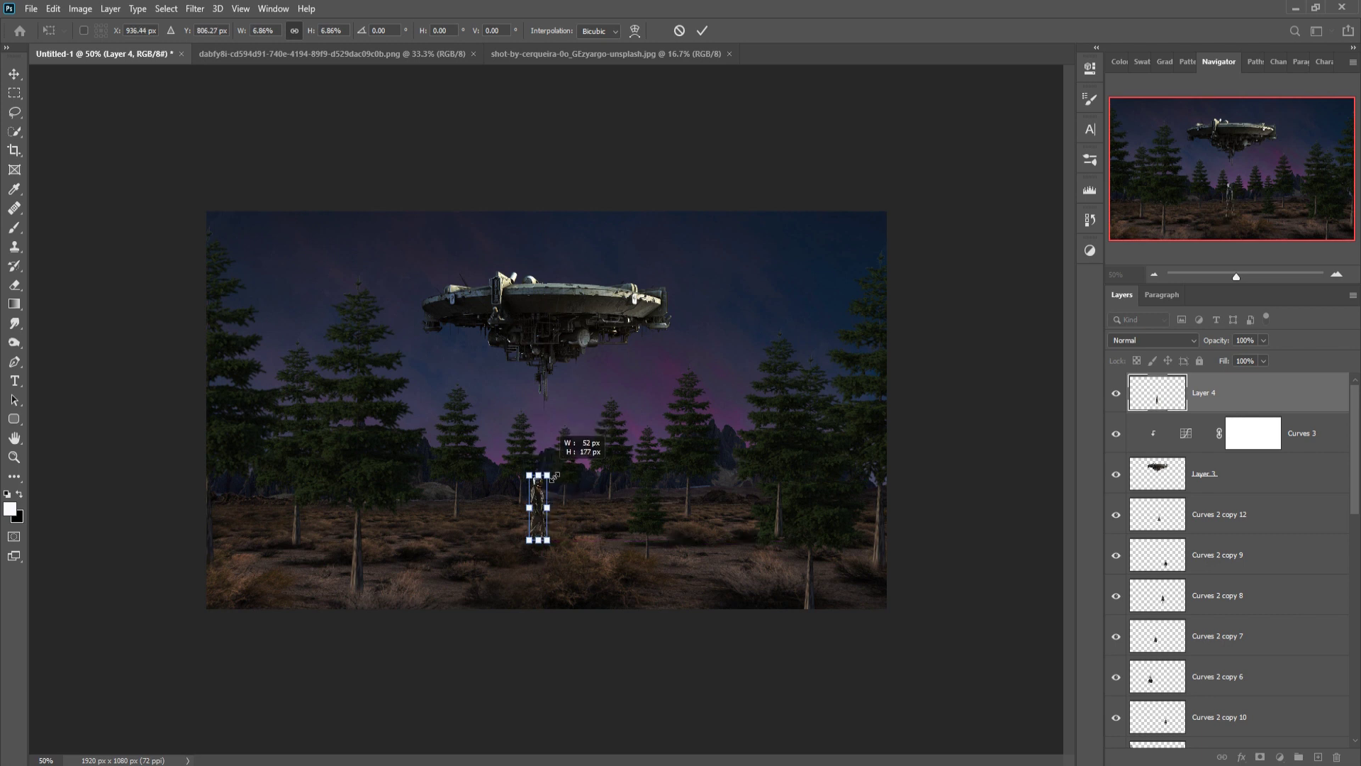
drag(540, 530, 542, 528)
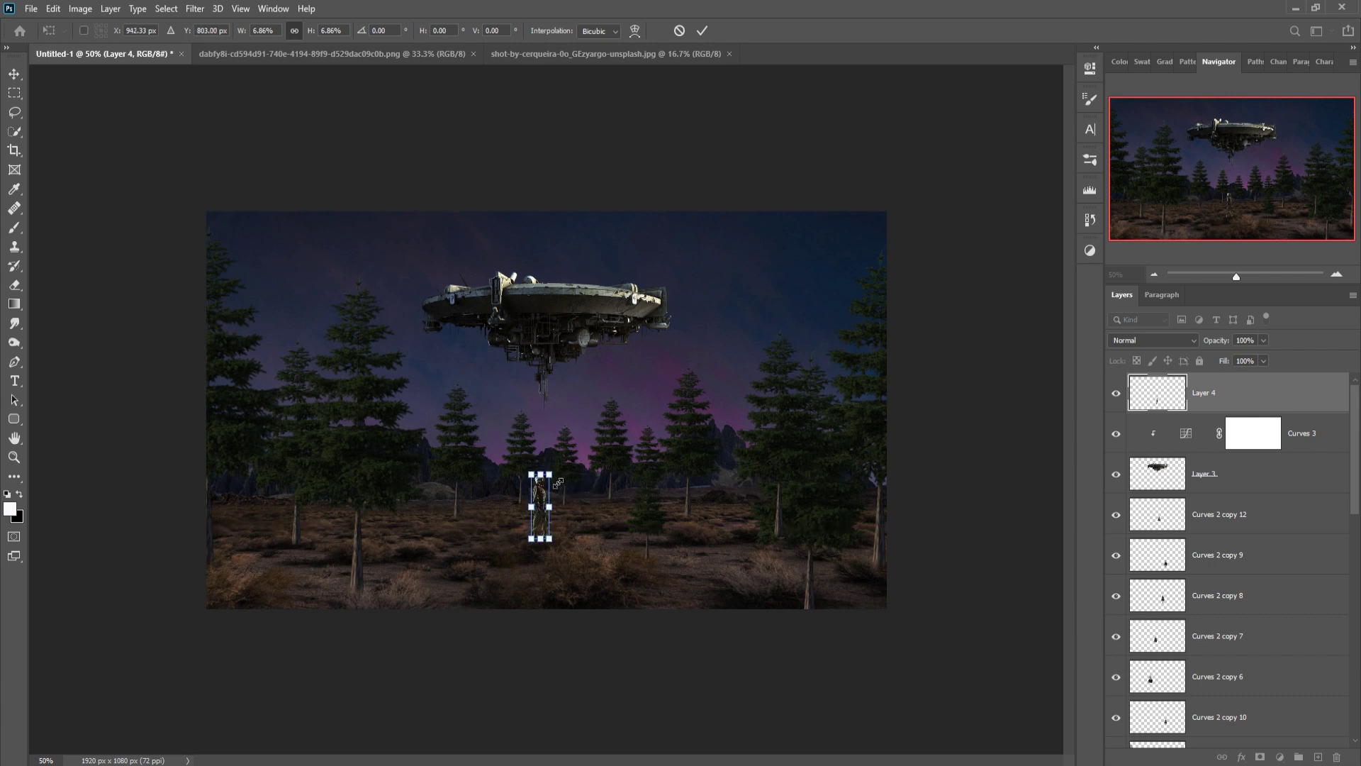
drag(558, 486, 552, 501)
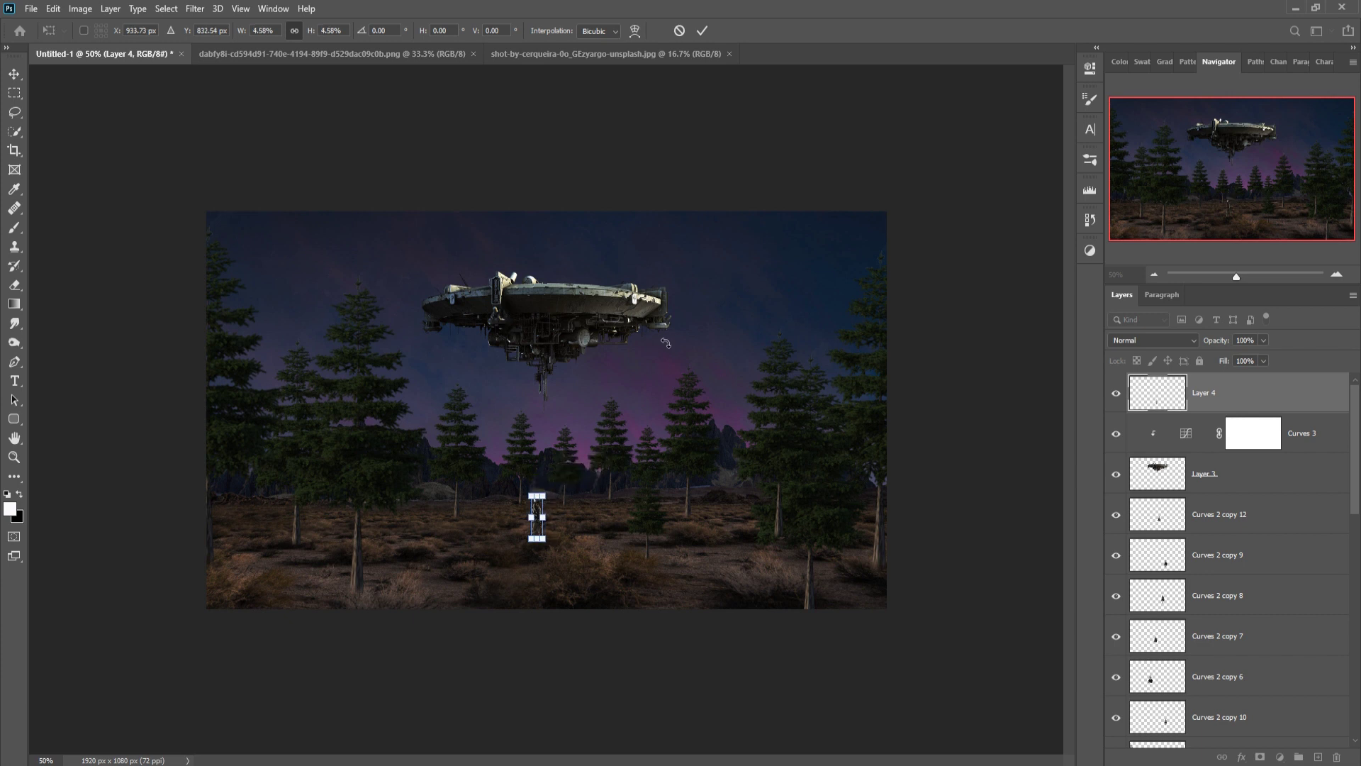
click(702, 31)
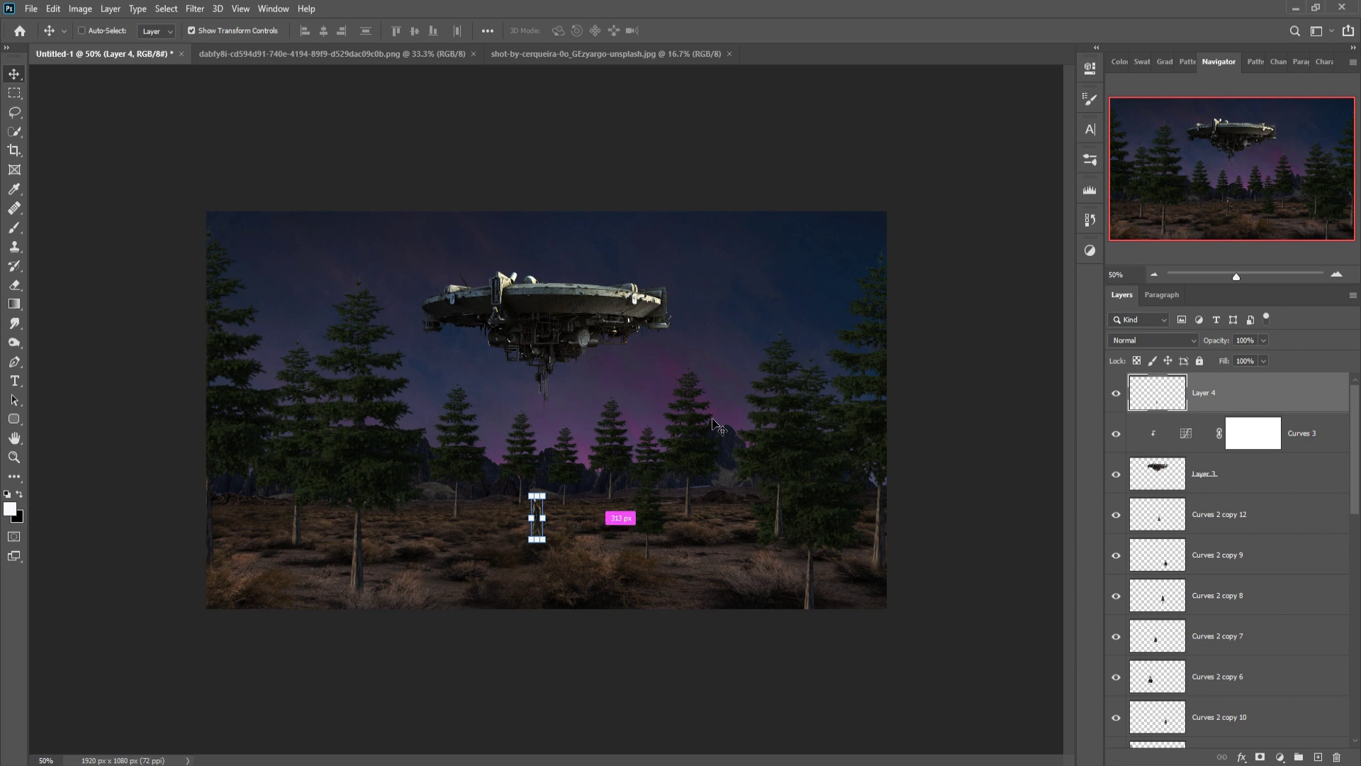
Step: Zoom in on the astronaut and nudge it slightly up and right
key(ctrl+plus)
key(ctrl+plus)
key(ctrl+plus)
scroll(660, 521, down, 6)
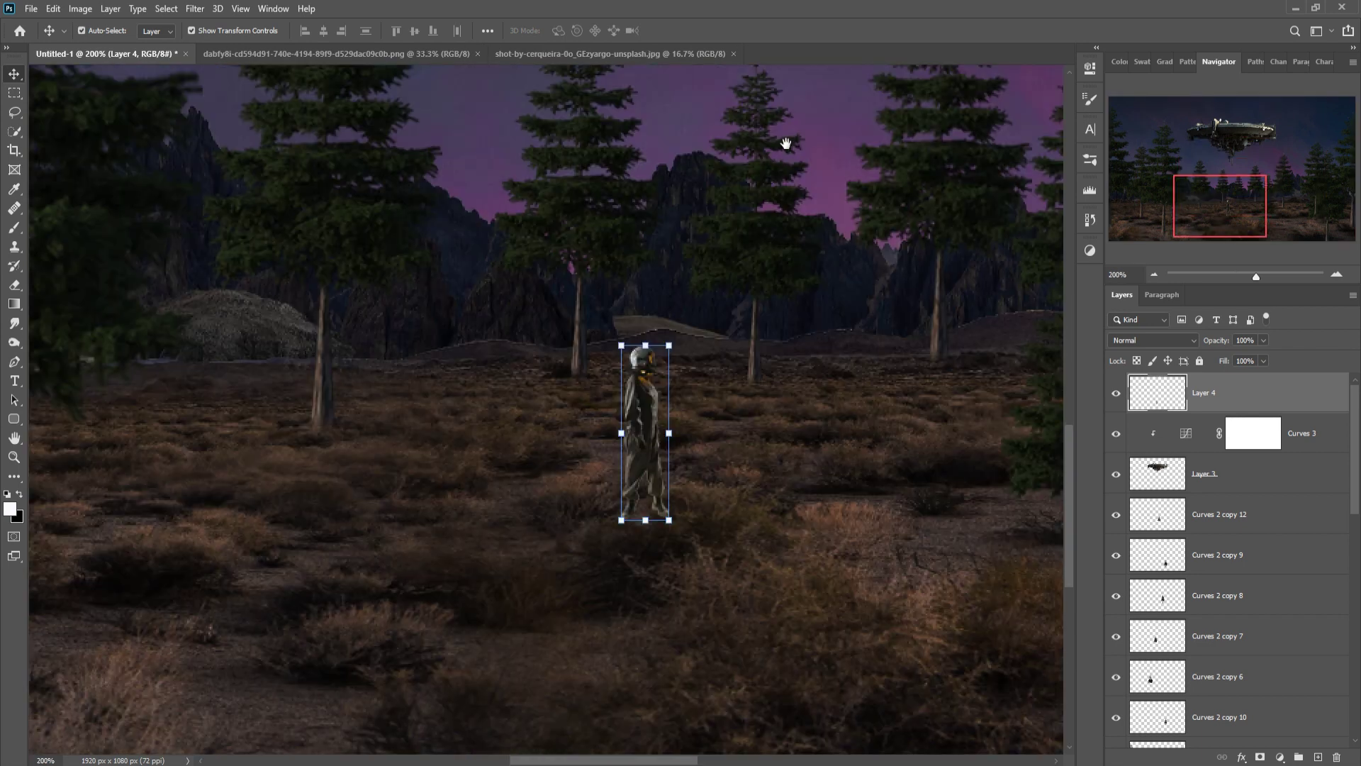
drag(658, 436, 655, 421)
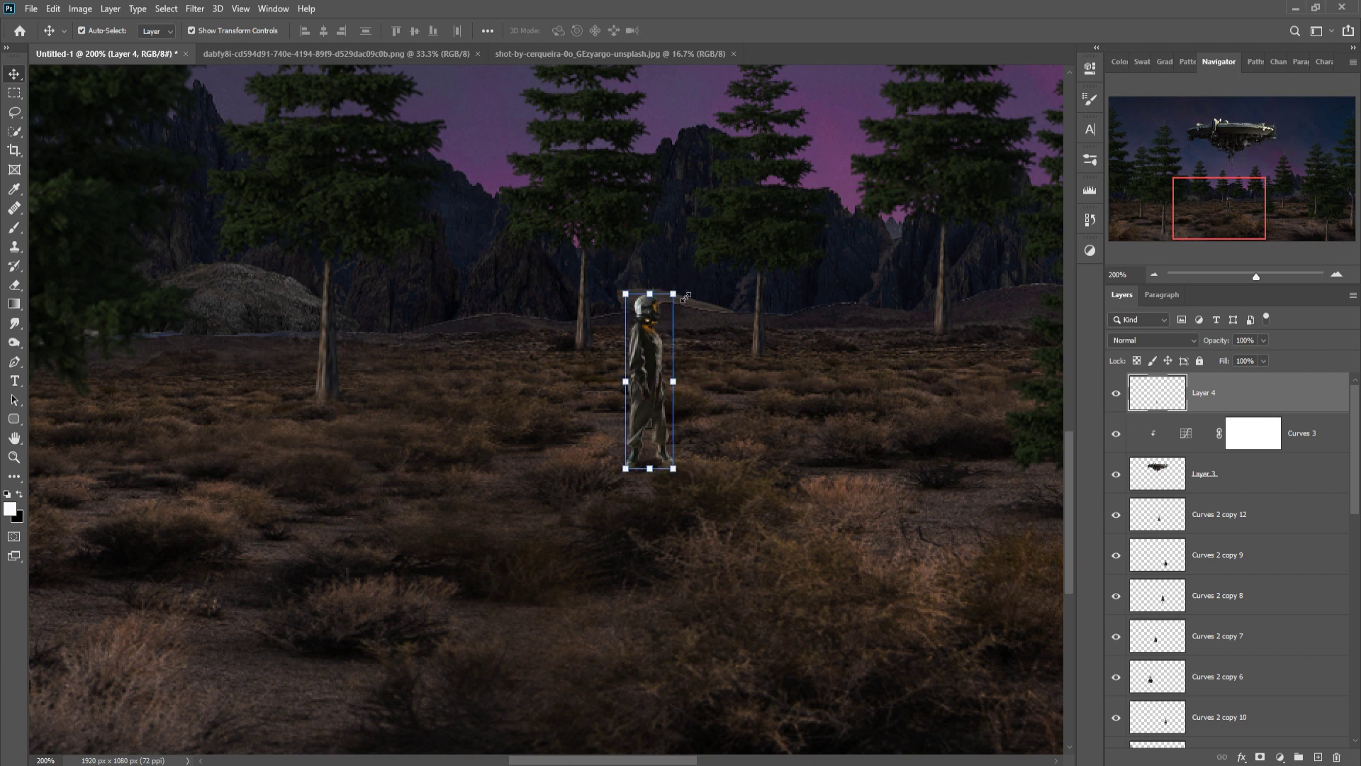
drag(656, 368, 658, 371)
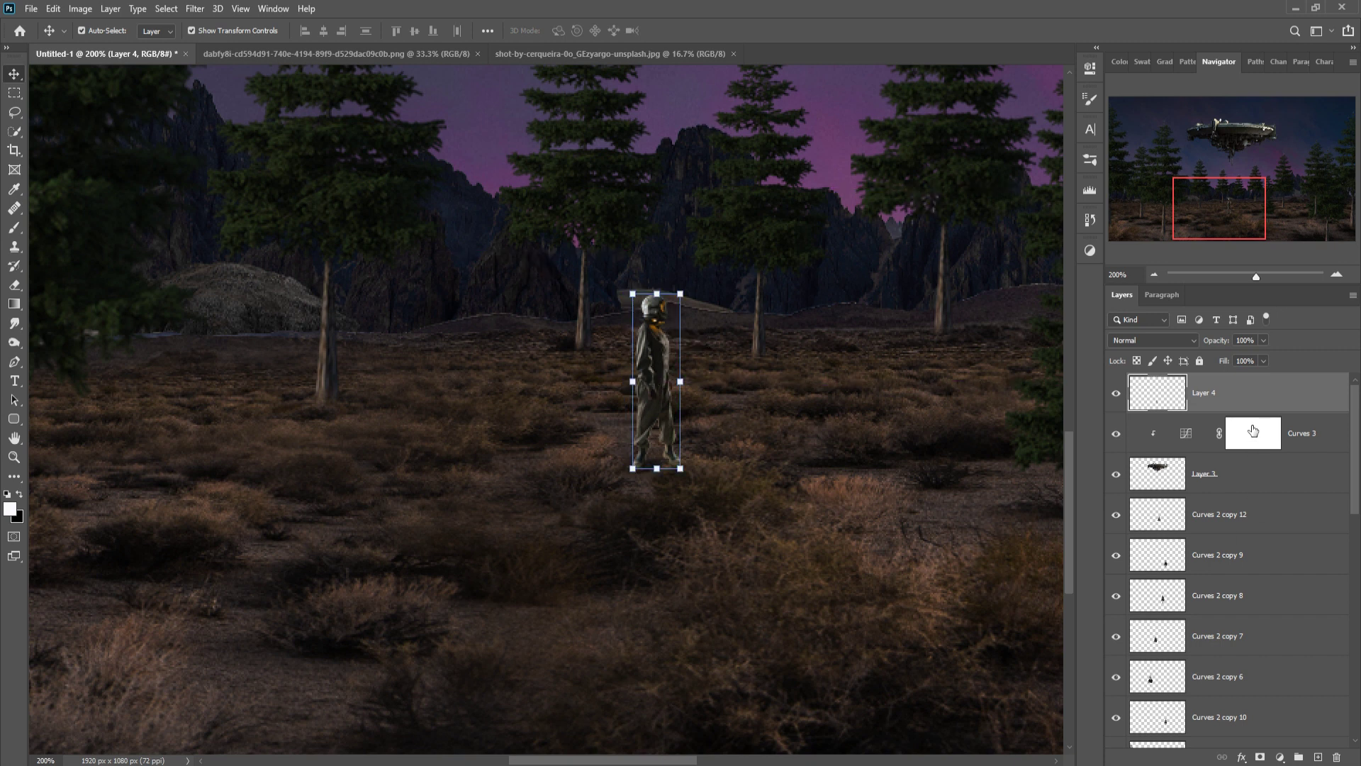
Step: Add a layer mask to the astronaut layer and pick the Brush tool
click(1261, 758)
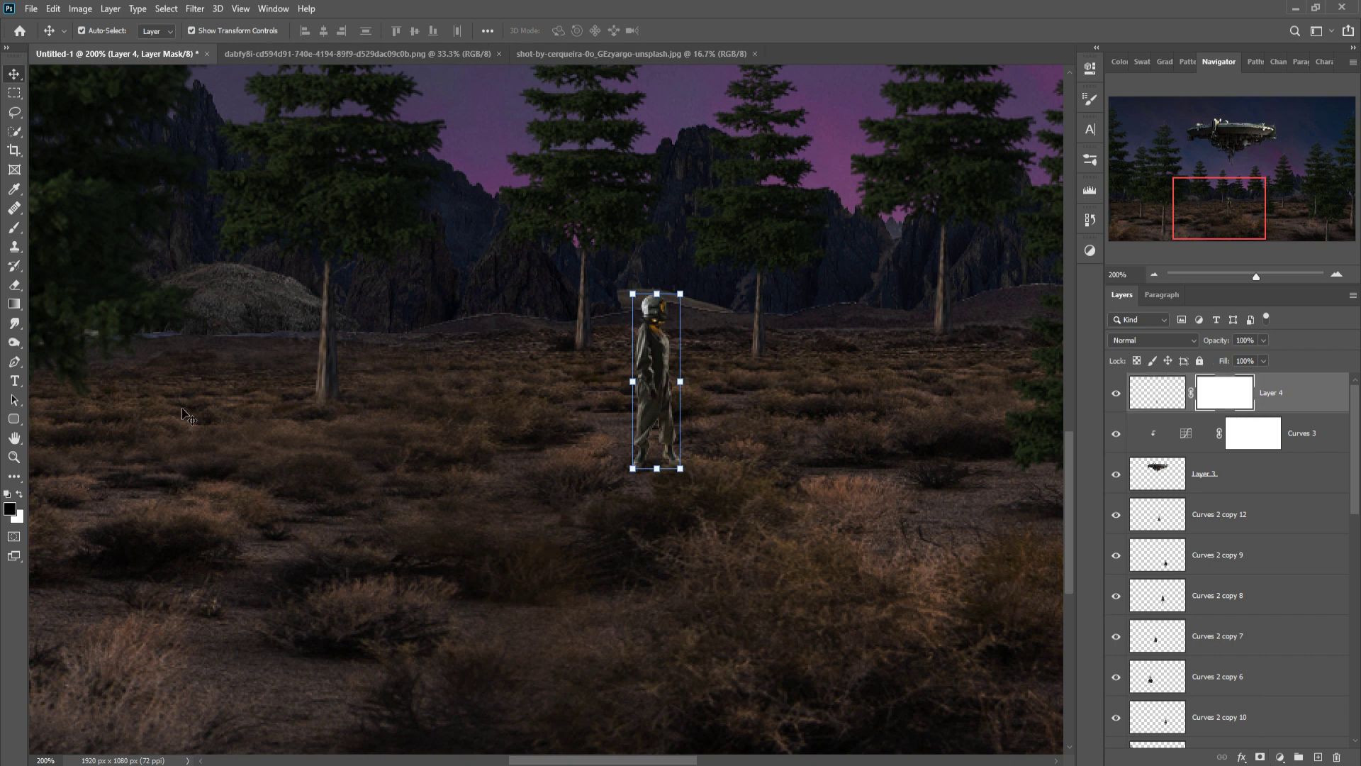
click(14, 227)
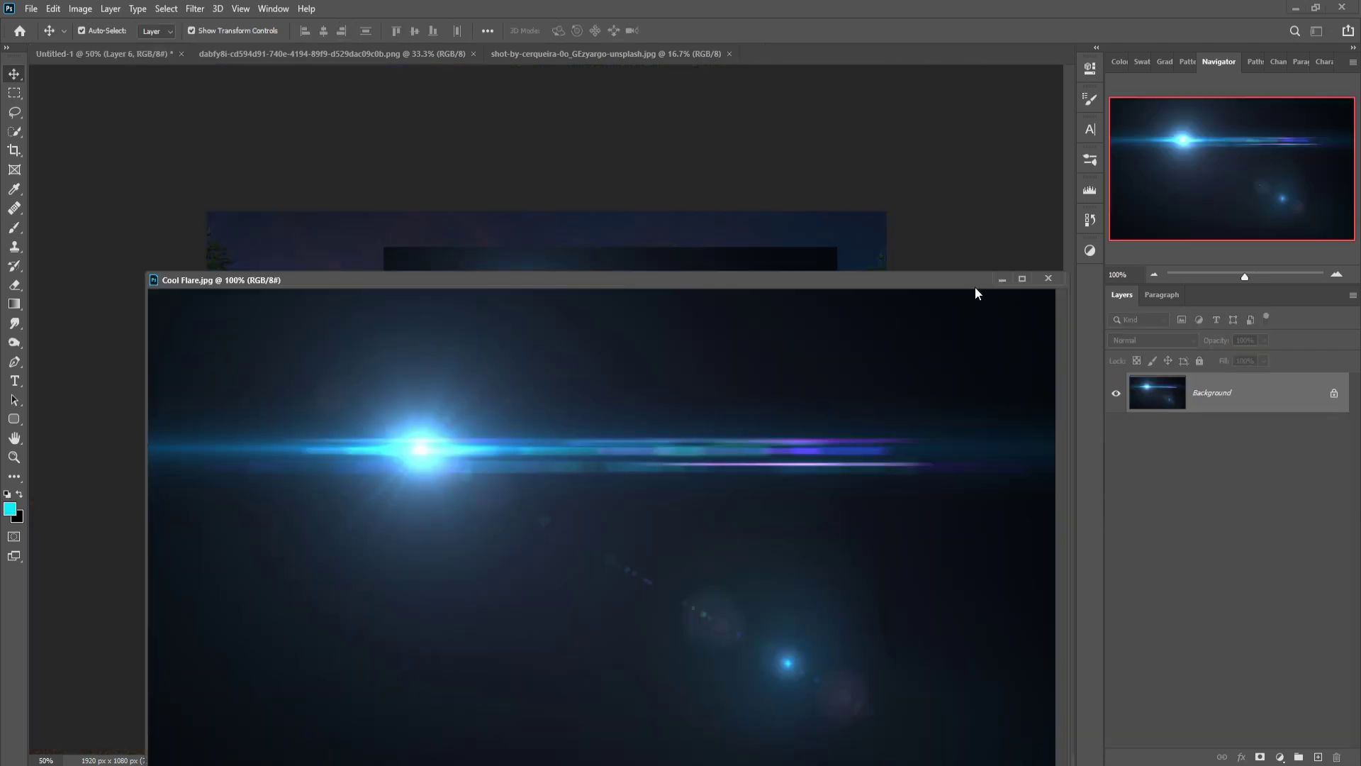
click(999, 282)
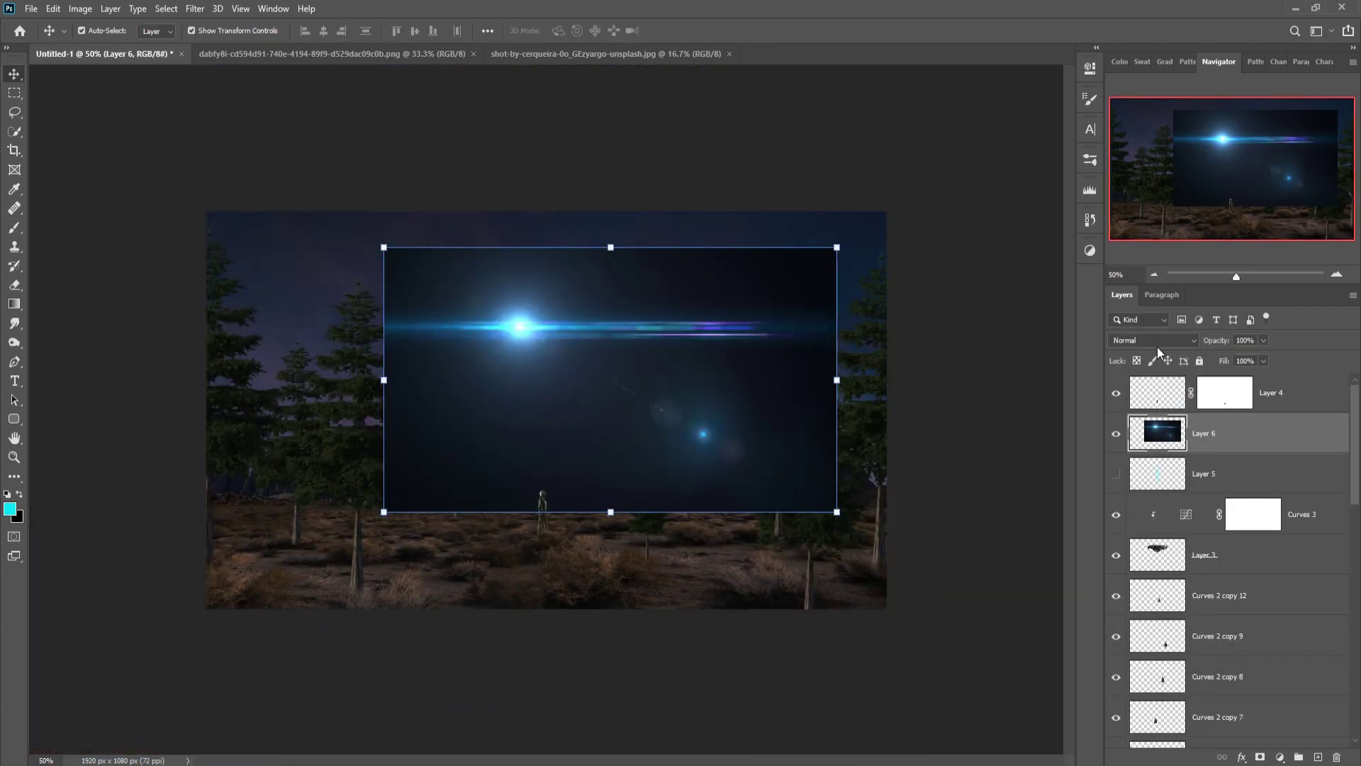
Step: Set the flare layer to Screen mode and rotate it vertical over the spaceship
click(1154, 341)
click(1133, 464)
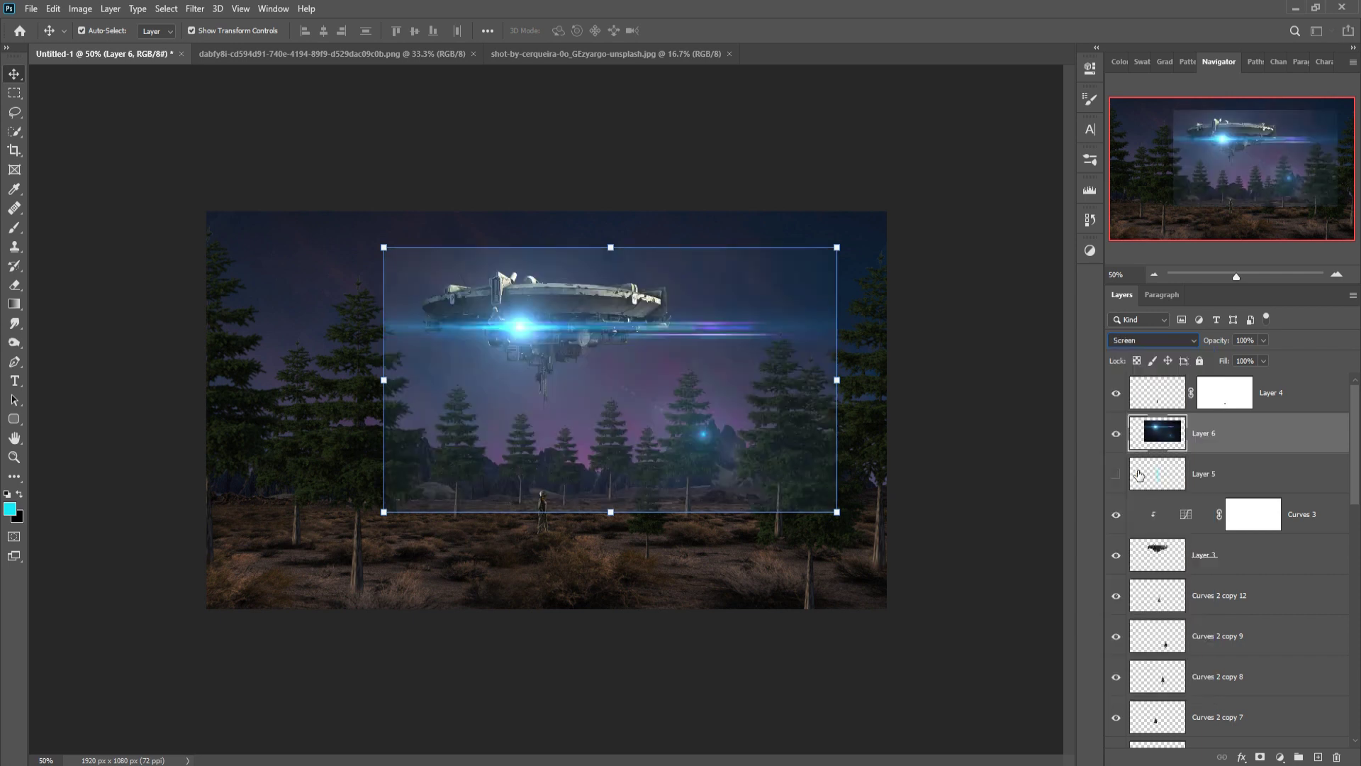
drag(854, 243, 705, 552)
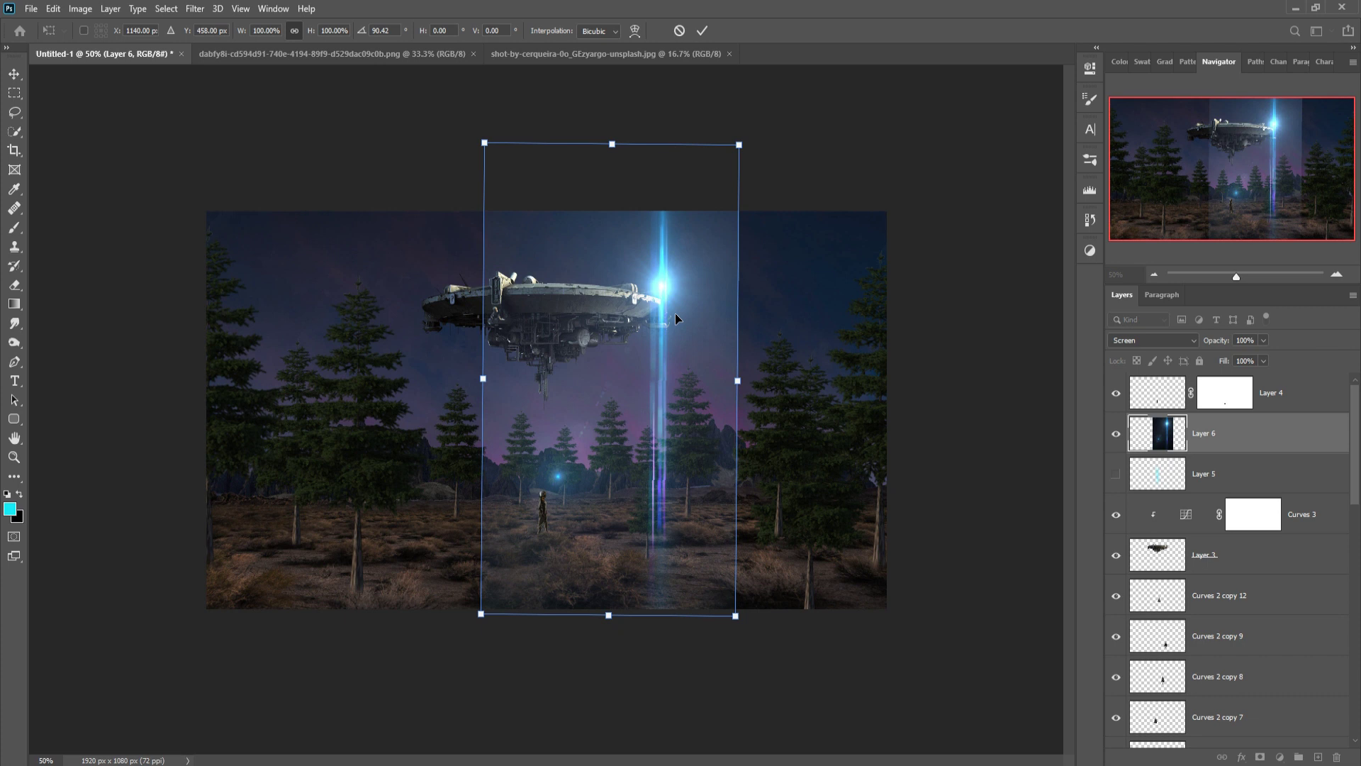
mouse_move(675, 313)
mouse_down()
mouse_move(547, 347)
mouse_move(551, 361)
mouse_up()
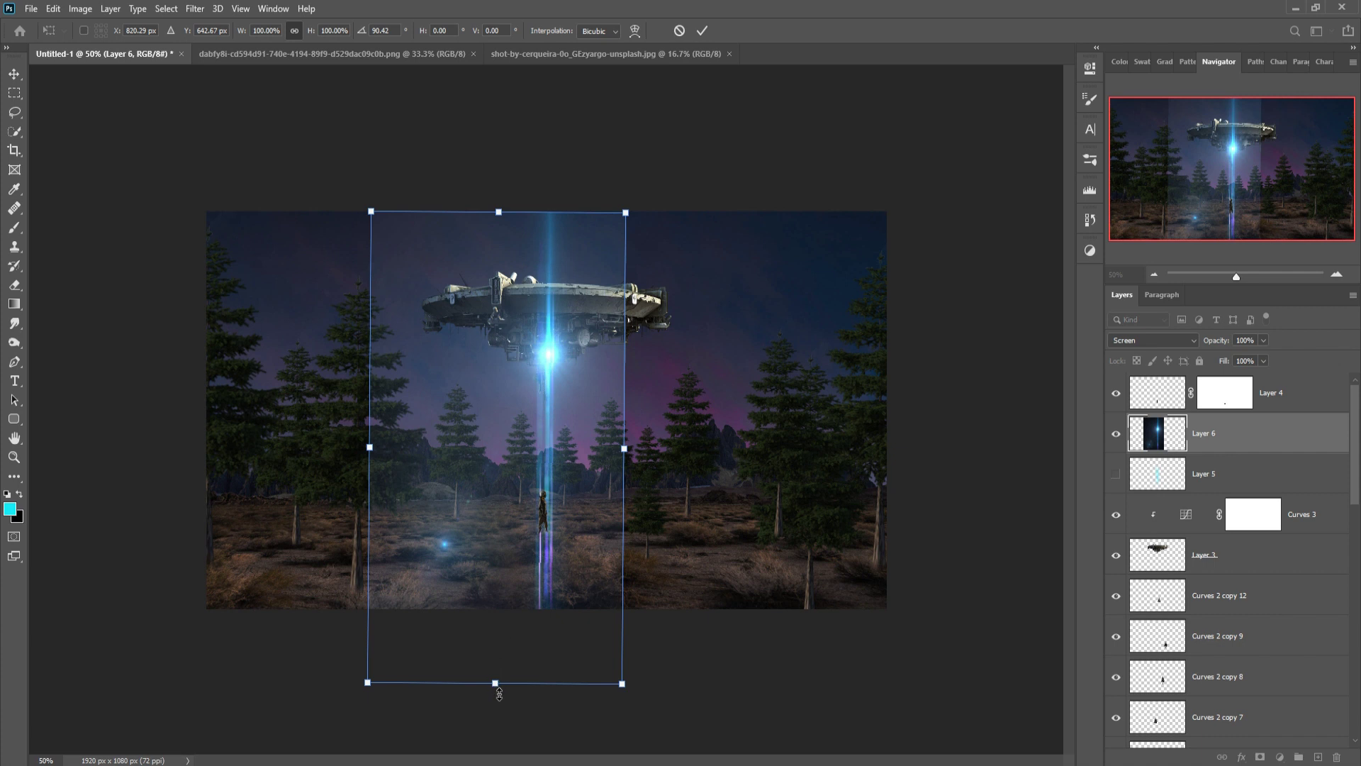
Step: Shorten the beam to 51.45% height and nudge it down toward the astronaut
drag(495, 683, 497, 425)
mouse_move(555, 322)
mouse_down()
mouse_move(549, 391)
mouse_move(537, 383)
mouse_up()
key(Right)
key(Right)
key(Right)
key(Right)
key(Right)
key(Right)
key(Down)
key(Right)
key(Right)
key(Right)
key(Down)
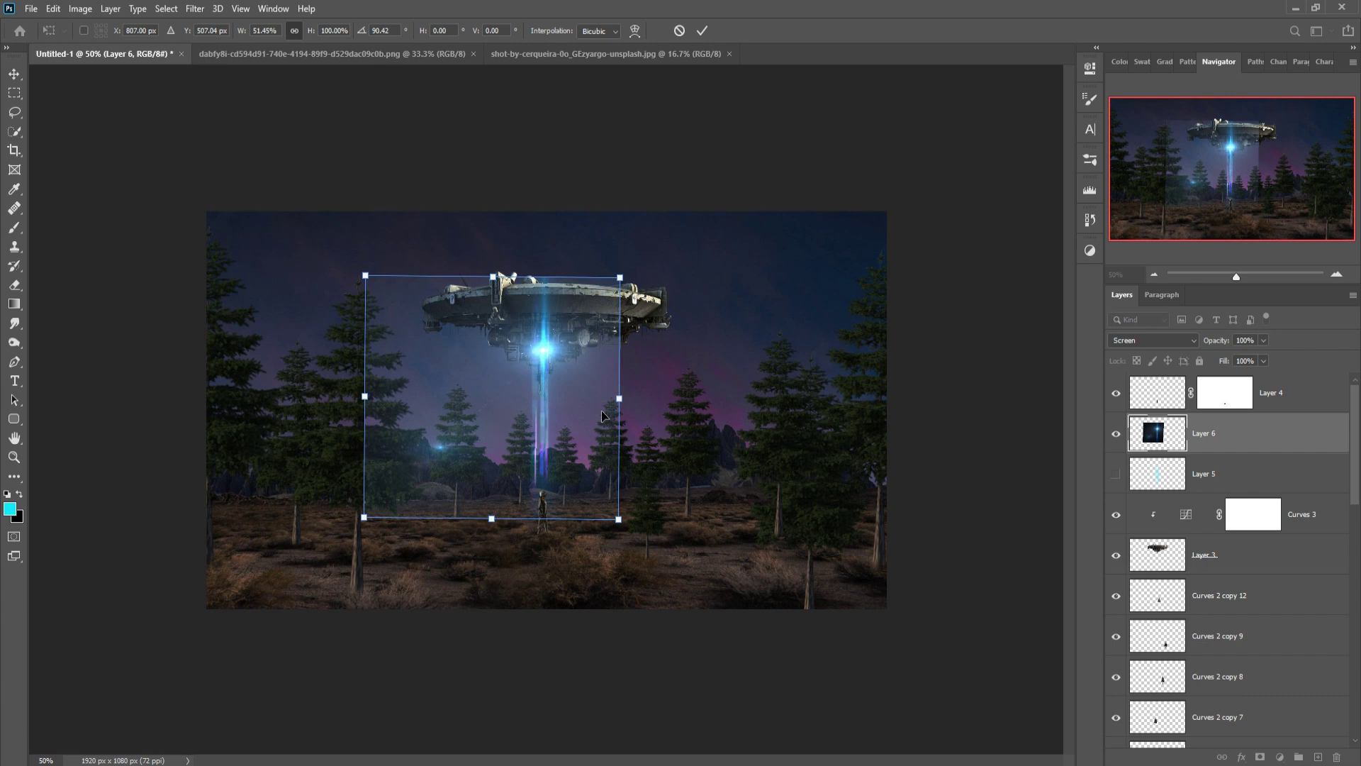
Step: Commit the beam transform, add a mask to Layer 6, and set a soft round 300 px brush
click(702, 30)
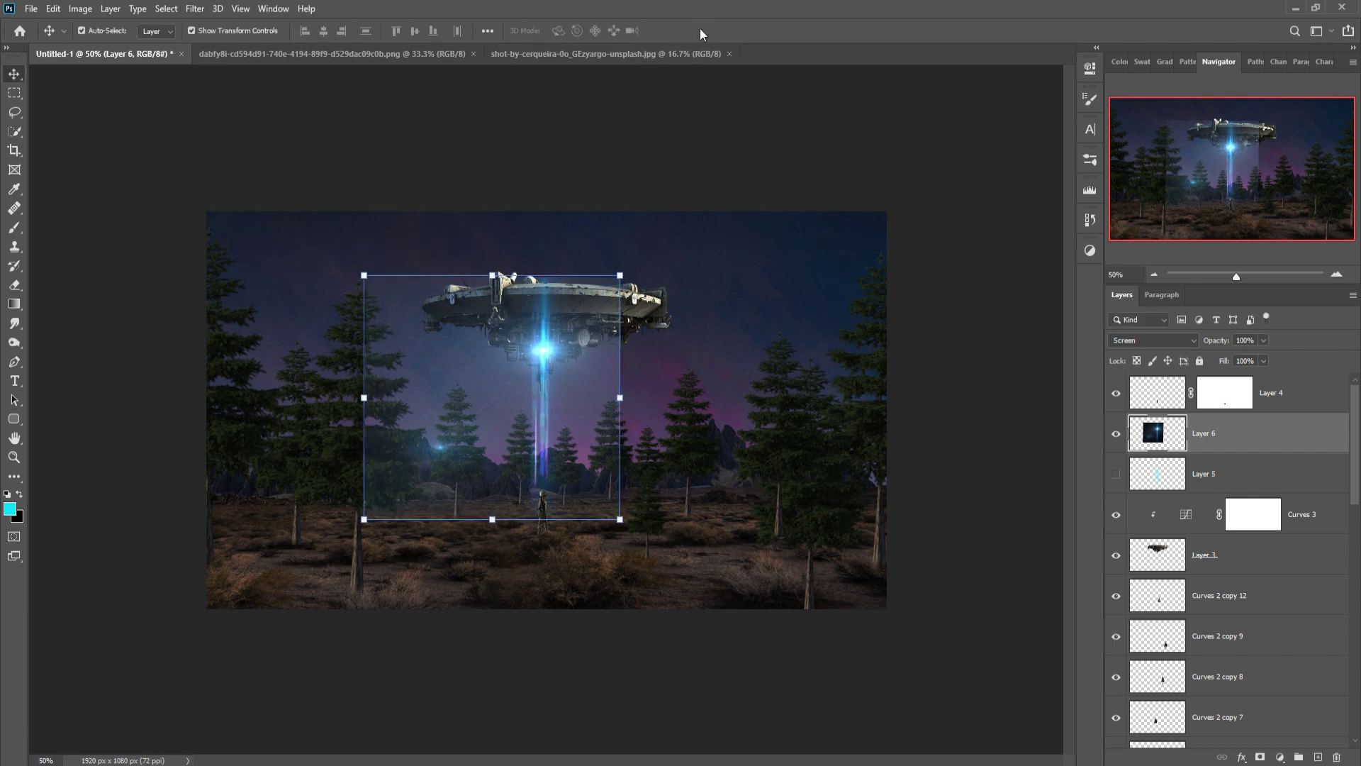
click(1237, 396)
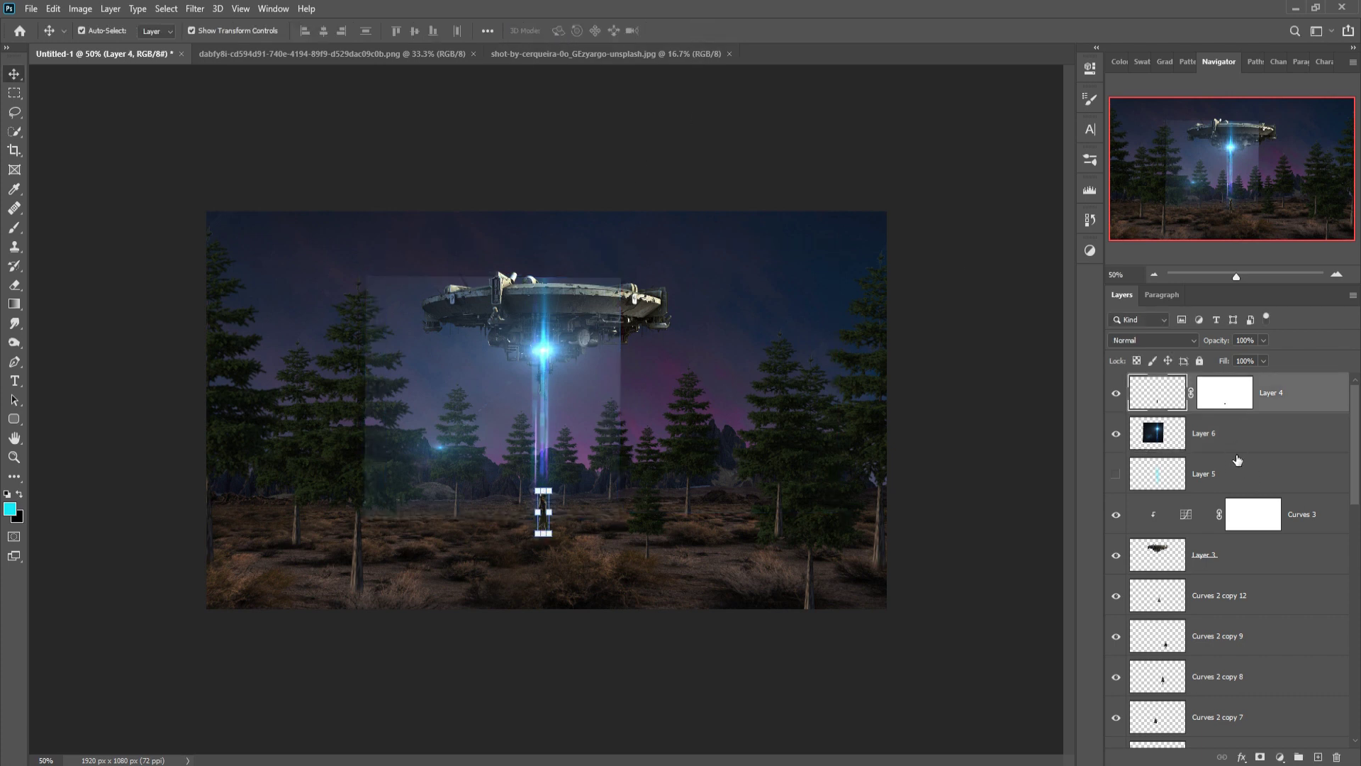
click(1261, 756)
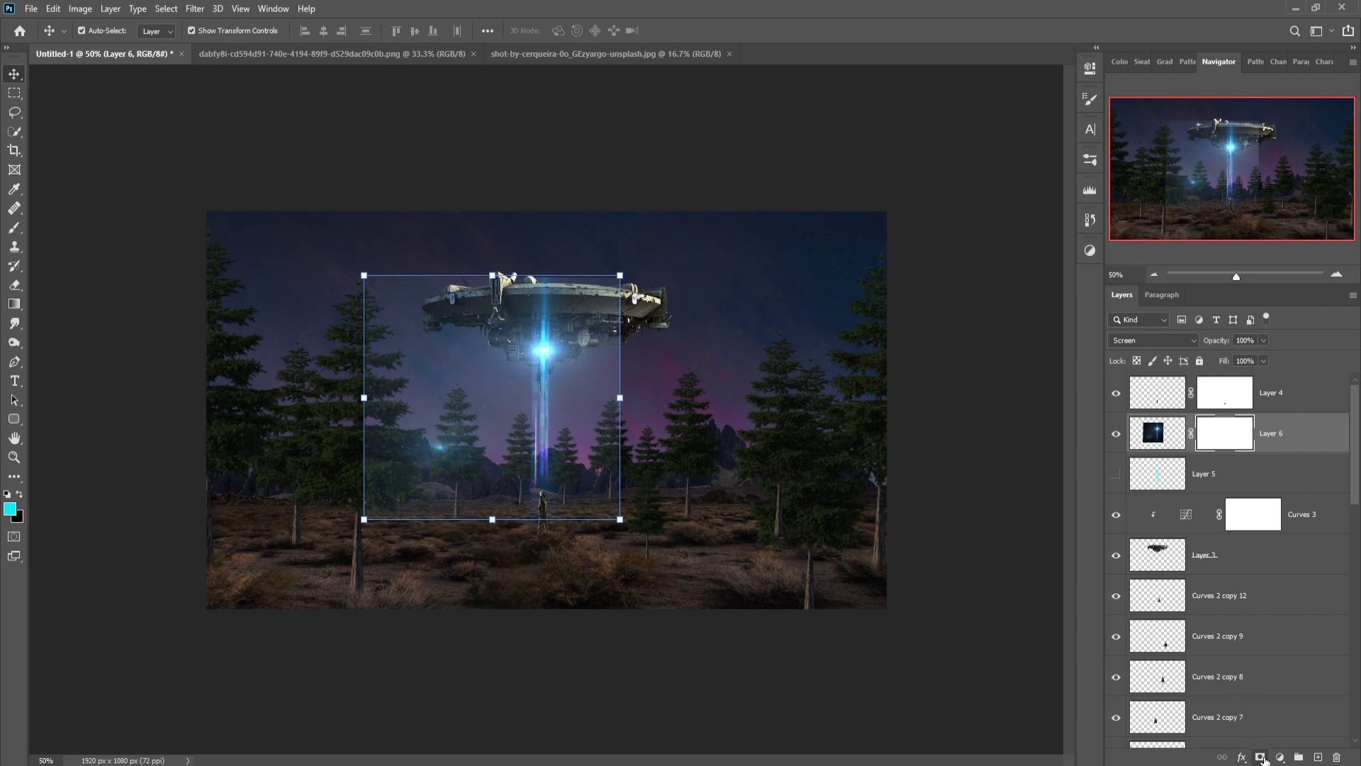
click(14, 230)
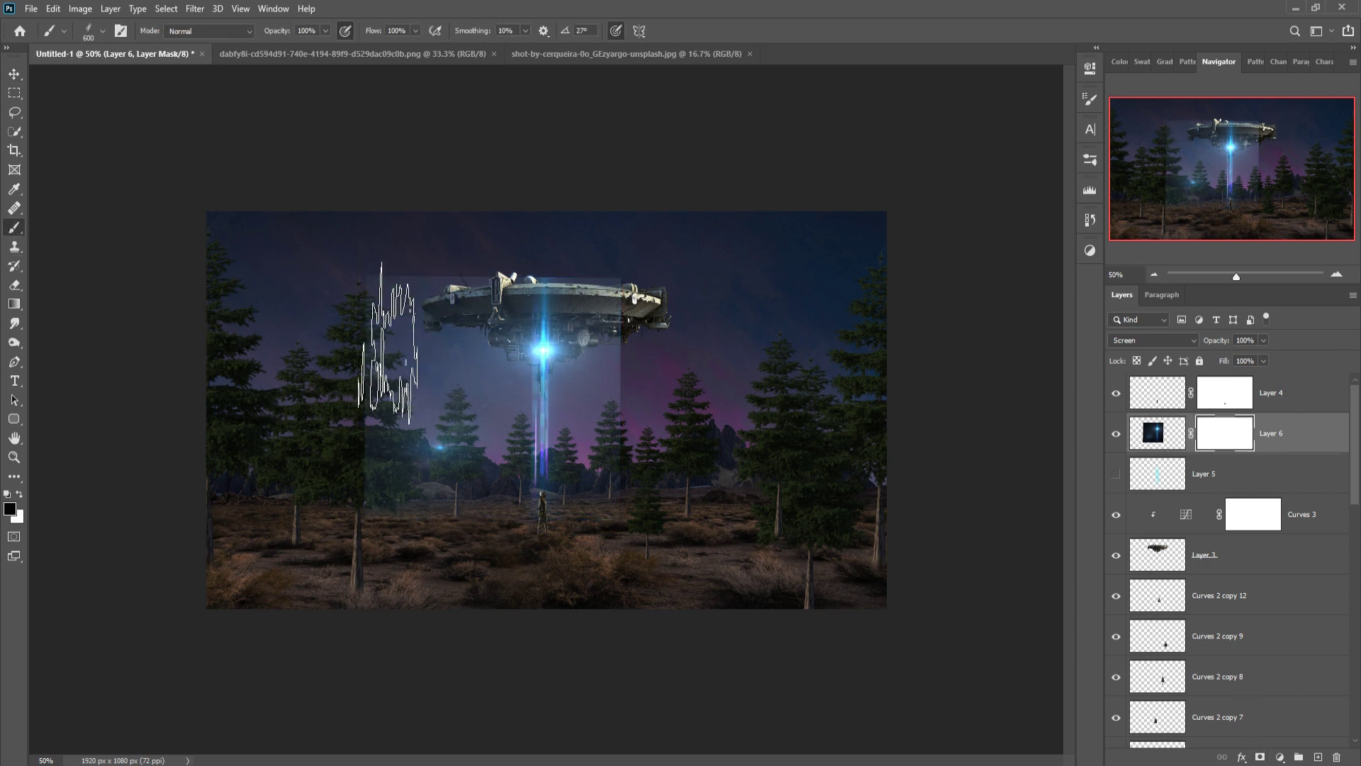
click(102, 30)
click(130, 146)
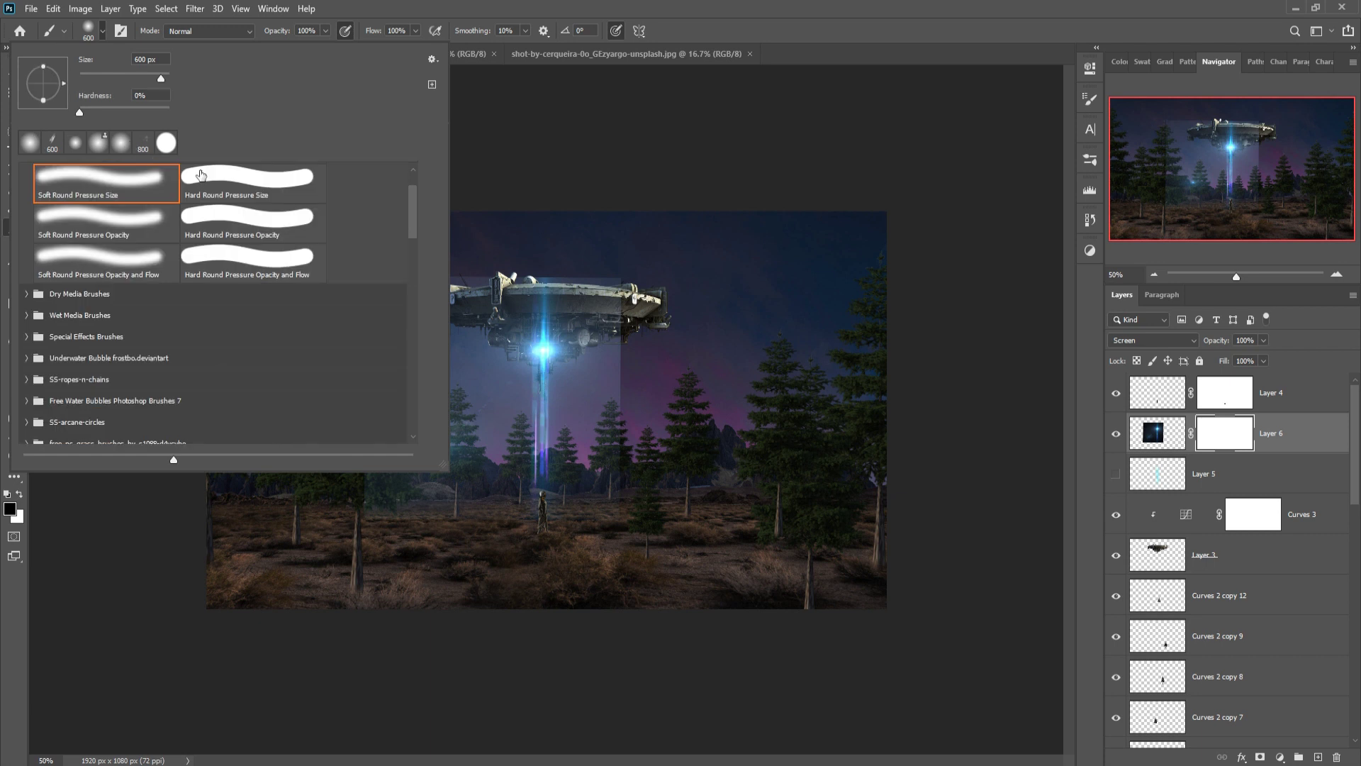
key(Return)
key(bracketleft)
key(bracketleft)
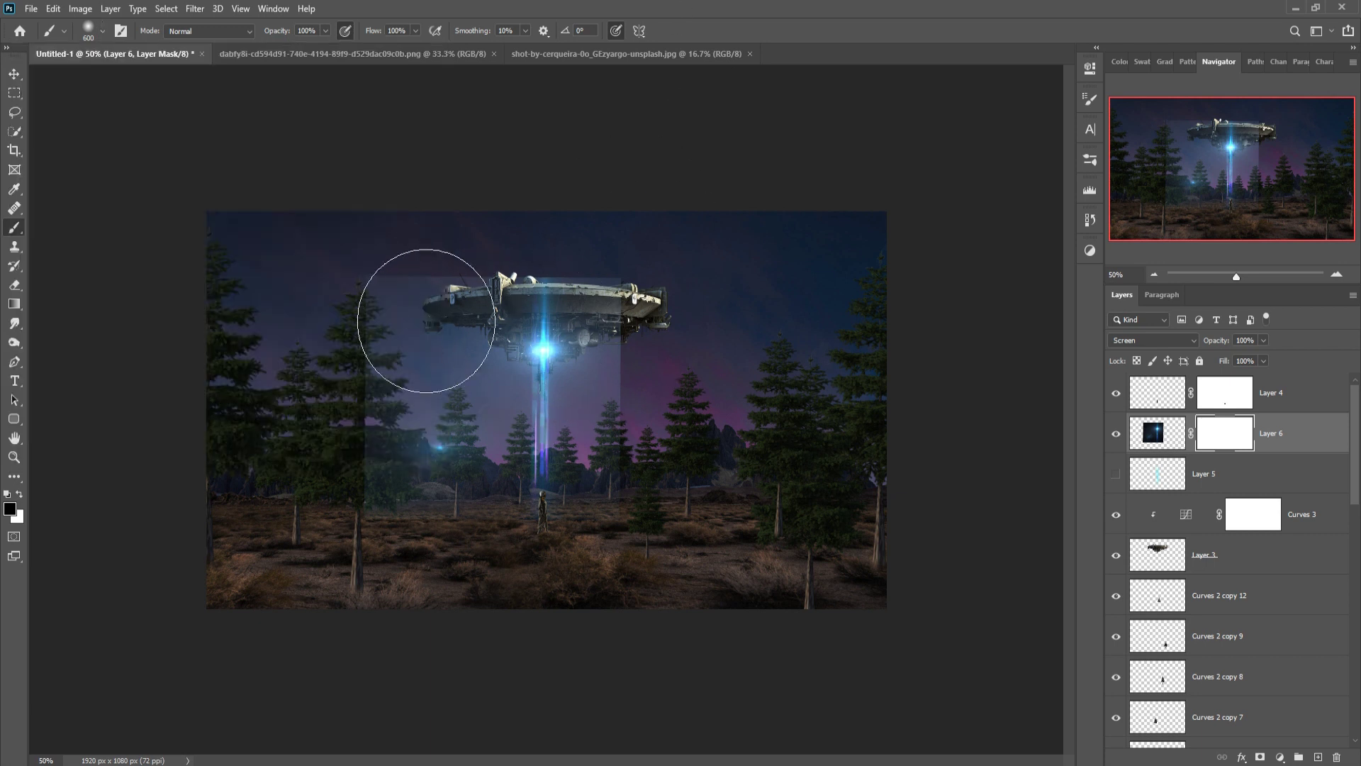
key(bracketleft)
Step: Mask out the glow edges on both sides of the ship and drop brush opacity to 35%
drag(698, 295, 430, 292)
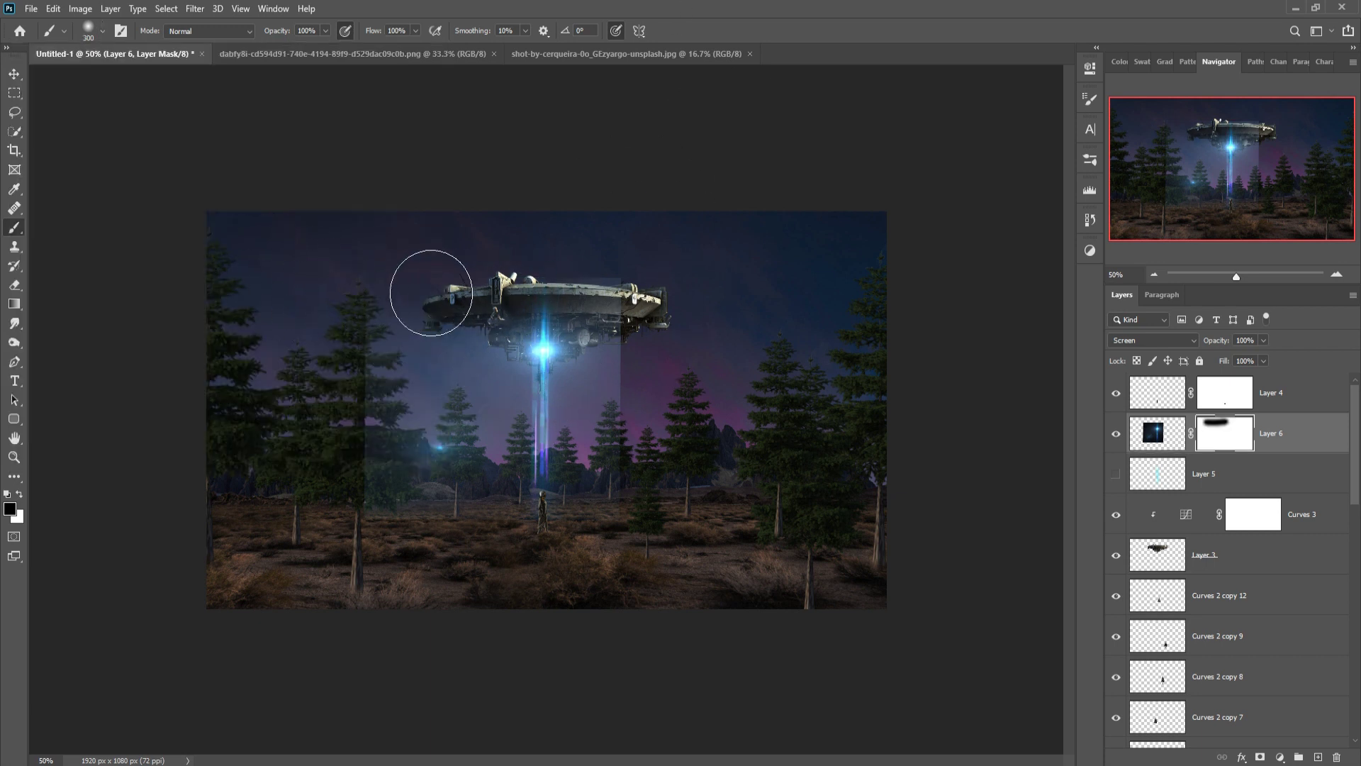
drag(684, 295, 585, 291)
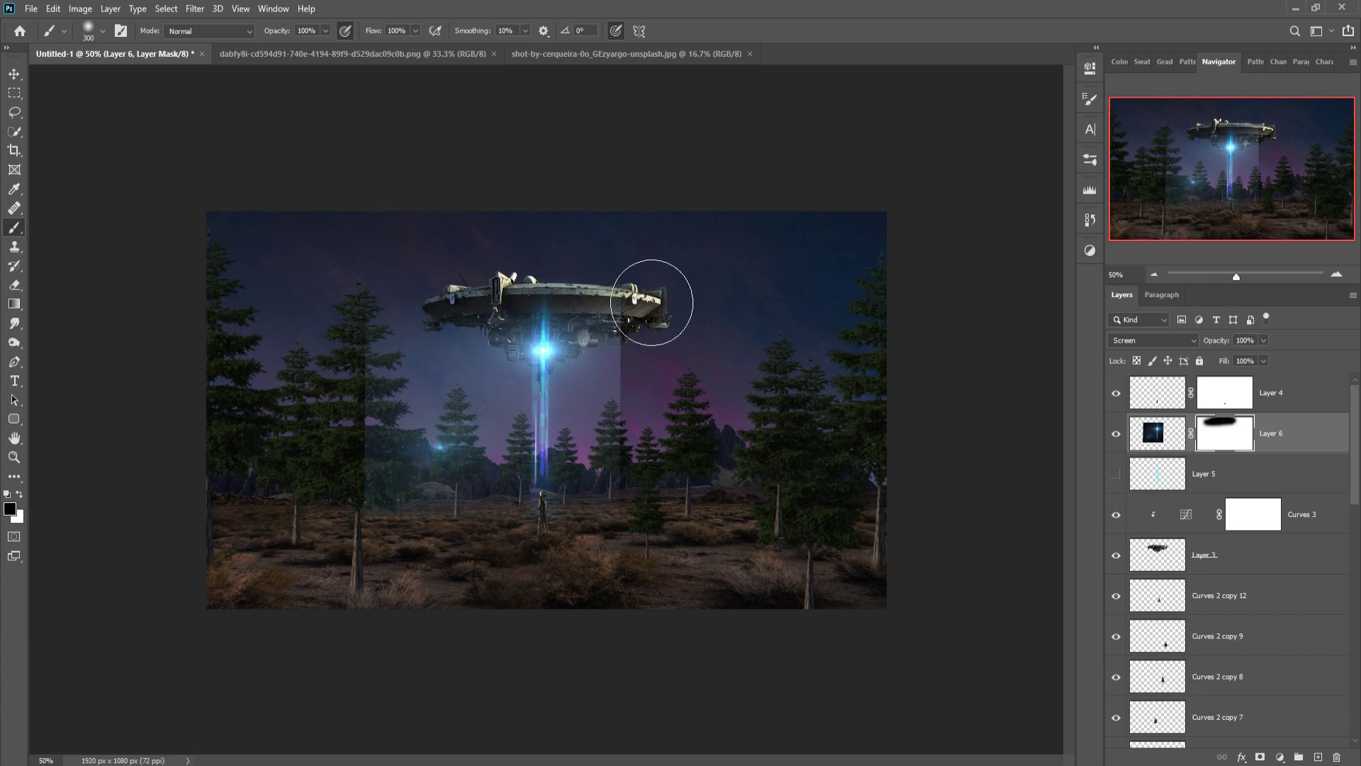
drag(325, 33, 323, 53)
Step: Fade the glow over the left and right trees and the ground below
drag(425, 319, 416, 480)
drag(473, 275, 449, 628)
mouse_move(465, 568)
mouse_down()
mouse_move(505, 556)
mouse_move(442, 406)
mouse_up()
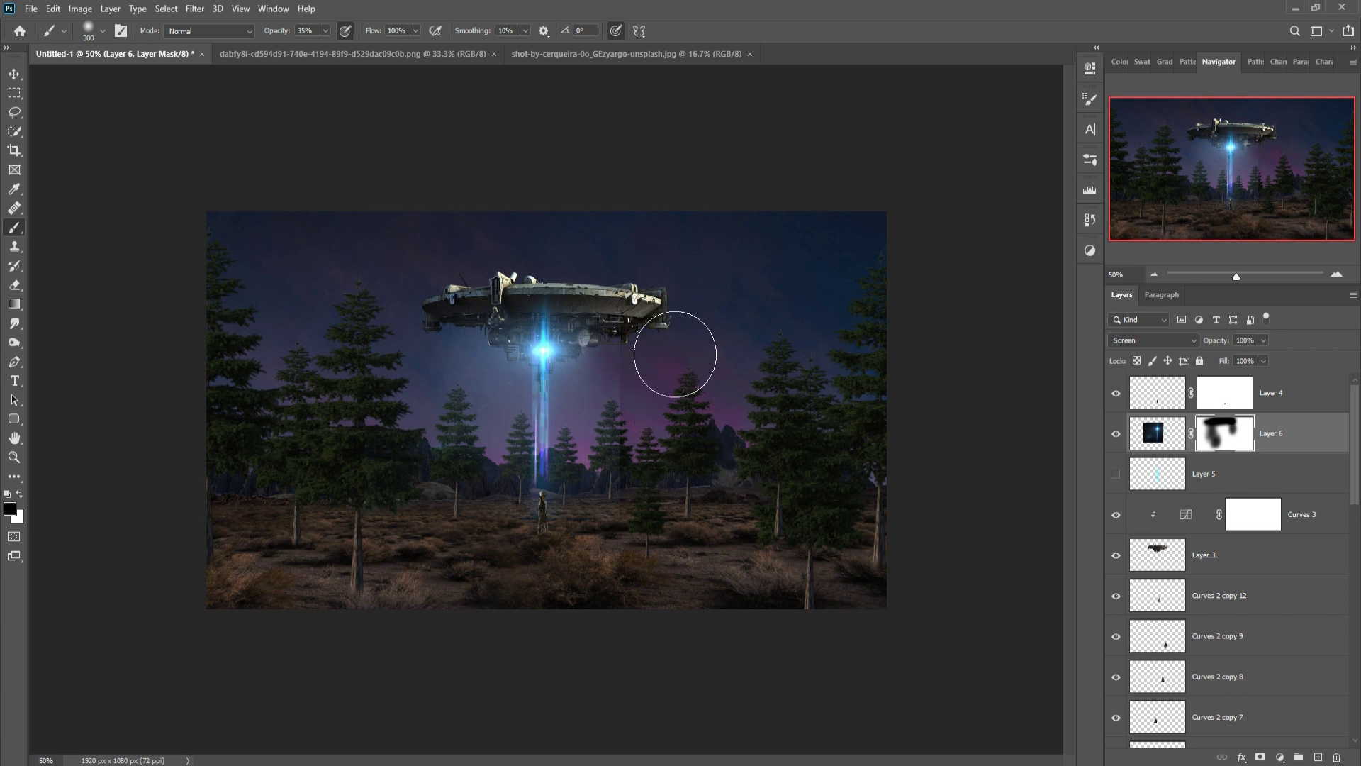
drag(674, 357, 666, 573)
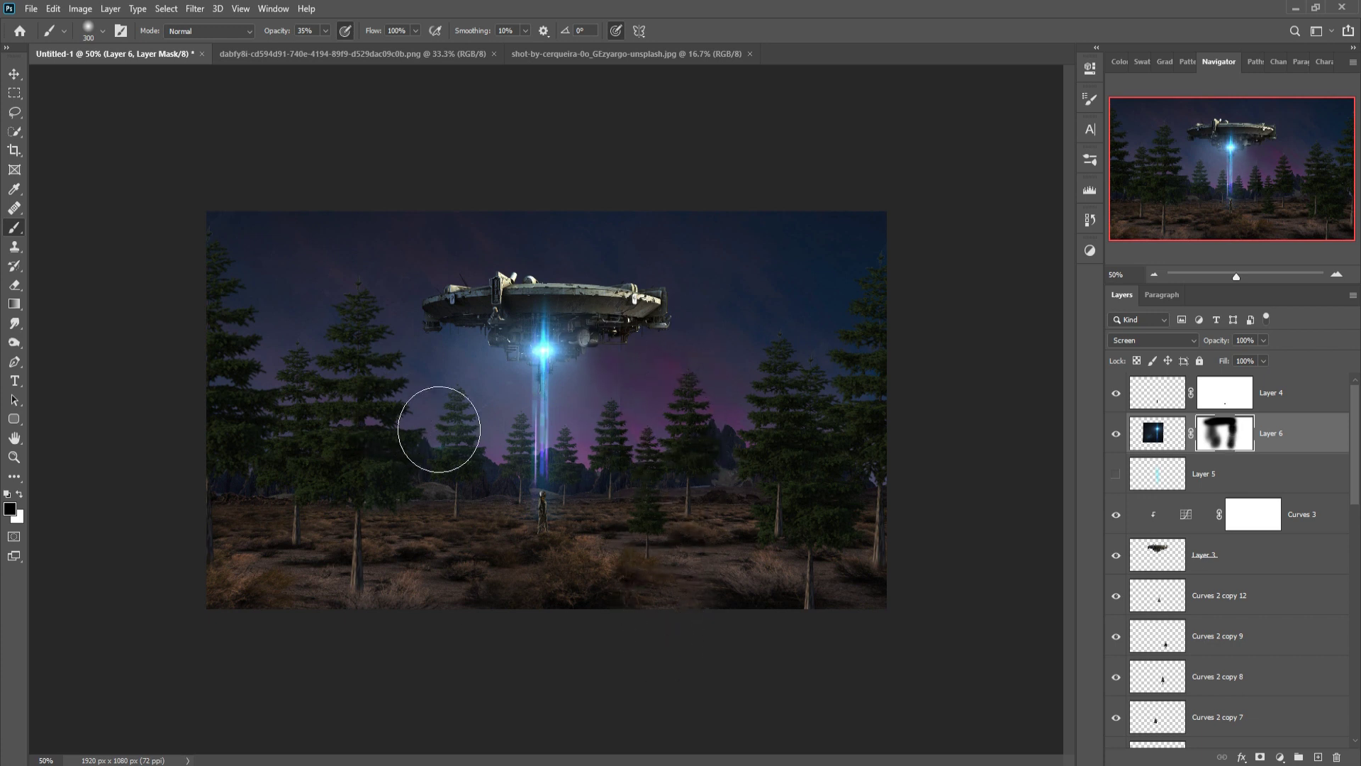
drag(481, 475, 557, 688)
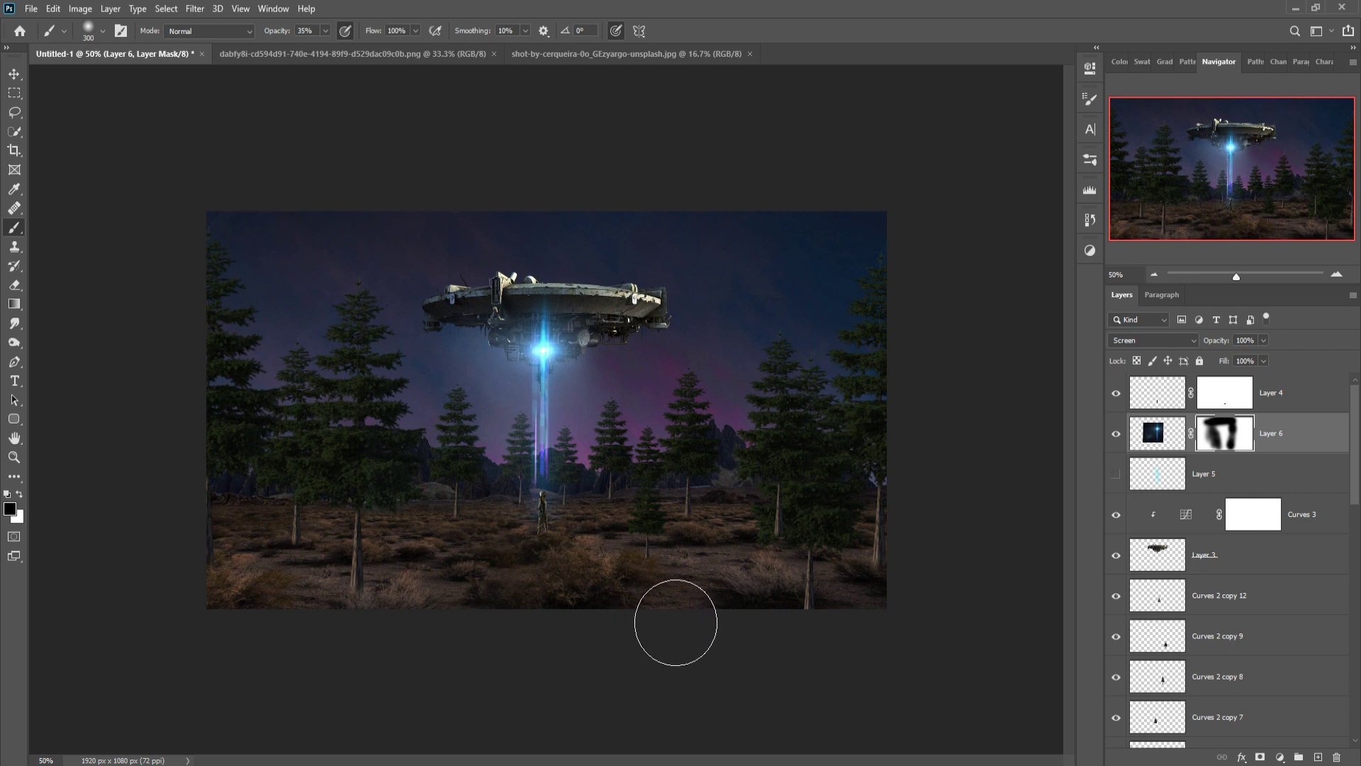
click(15, 74)
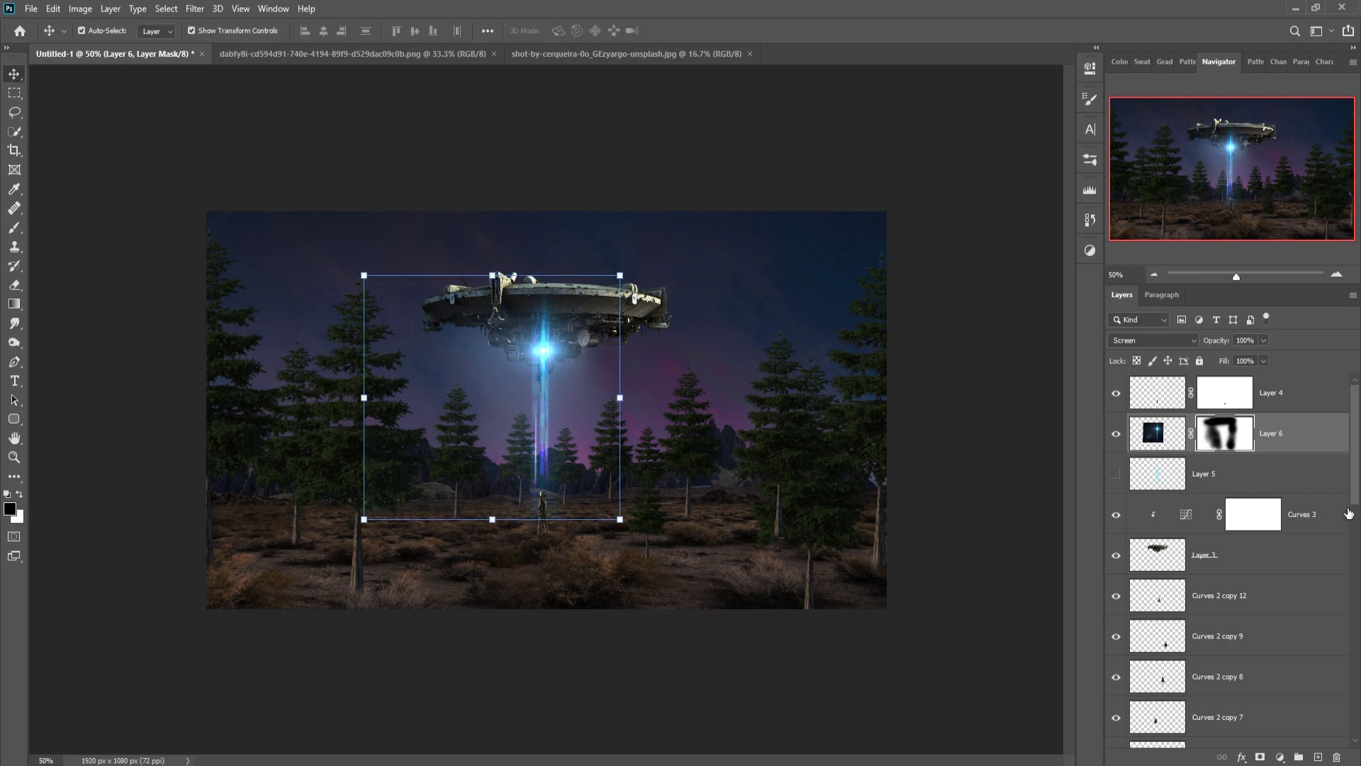
Step: Add a new clipped Layer 7 above Curves 3 in Linear Dodge (Add) mode
click(1285, 566)
click(1318, 756)
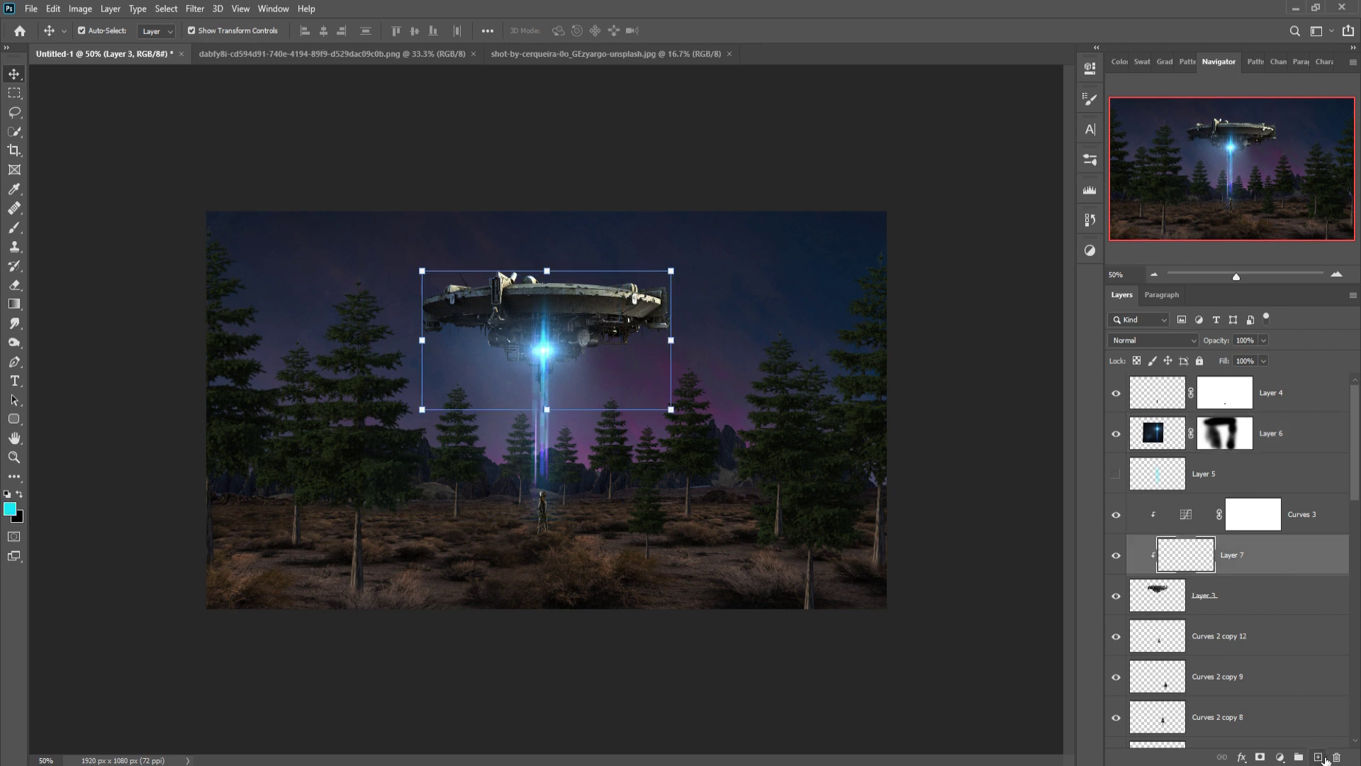
click(1281, 757)
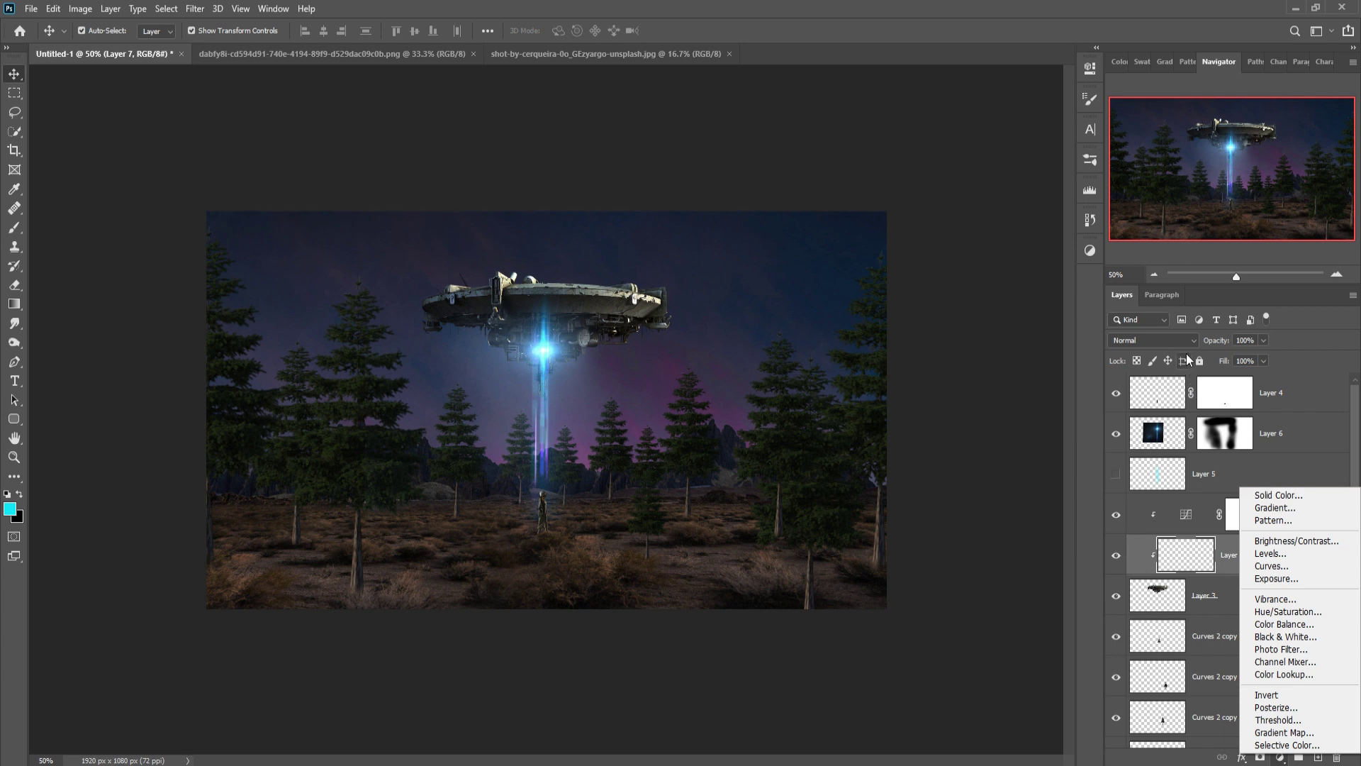
click(1226, 555)
drag(1246, 548, 1267, 519)
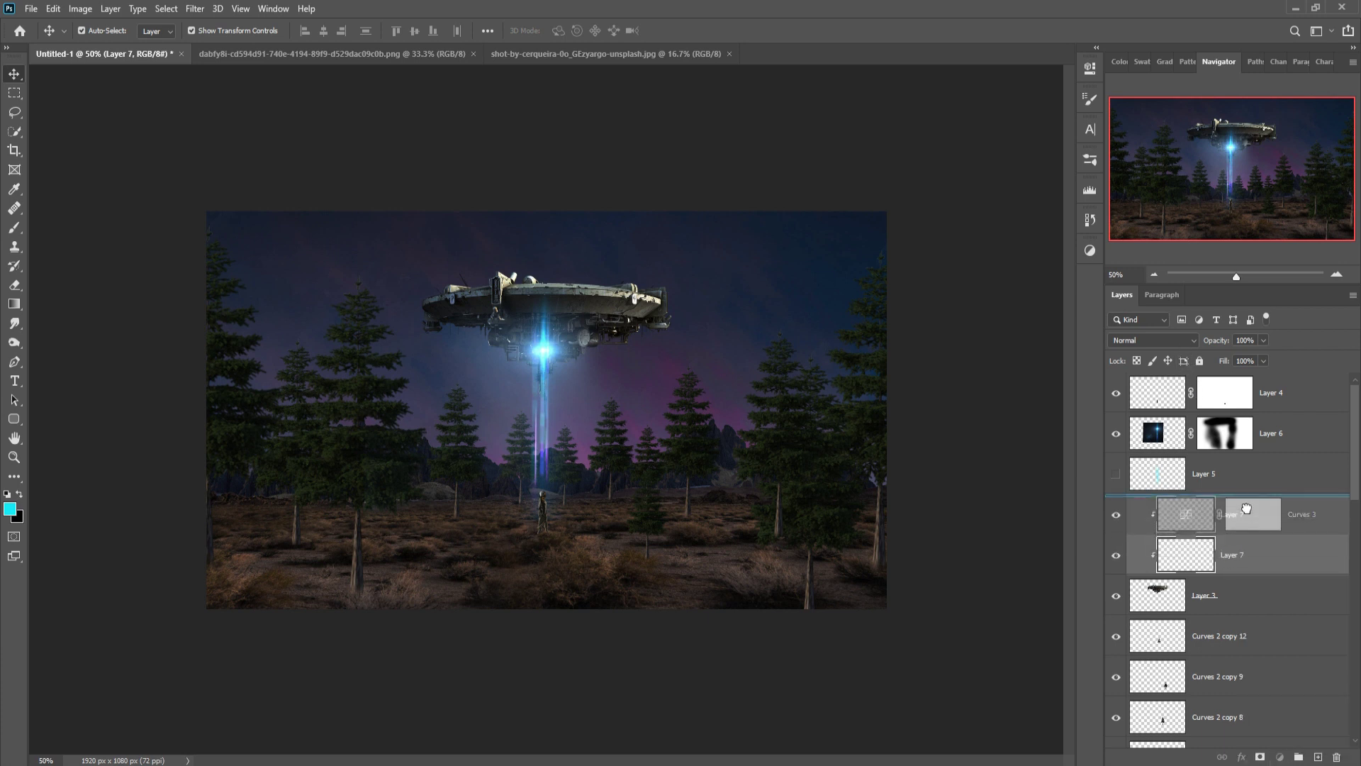
click(1160, 343)
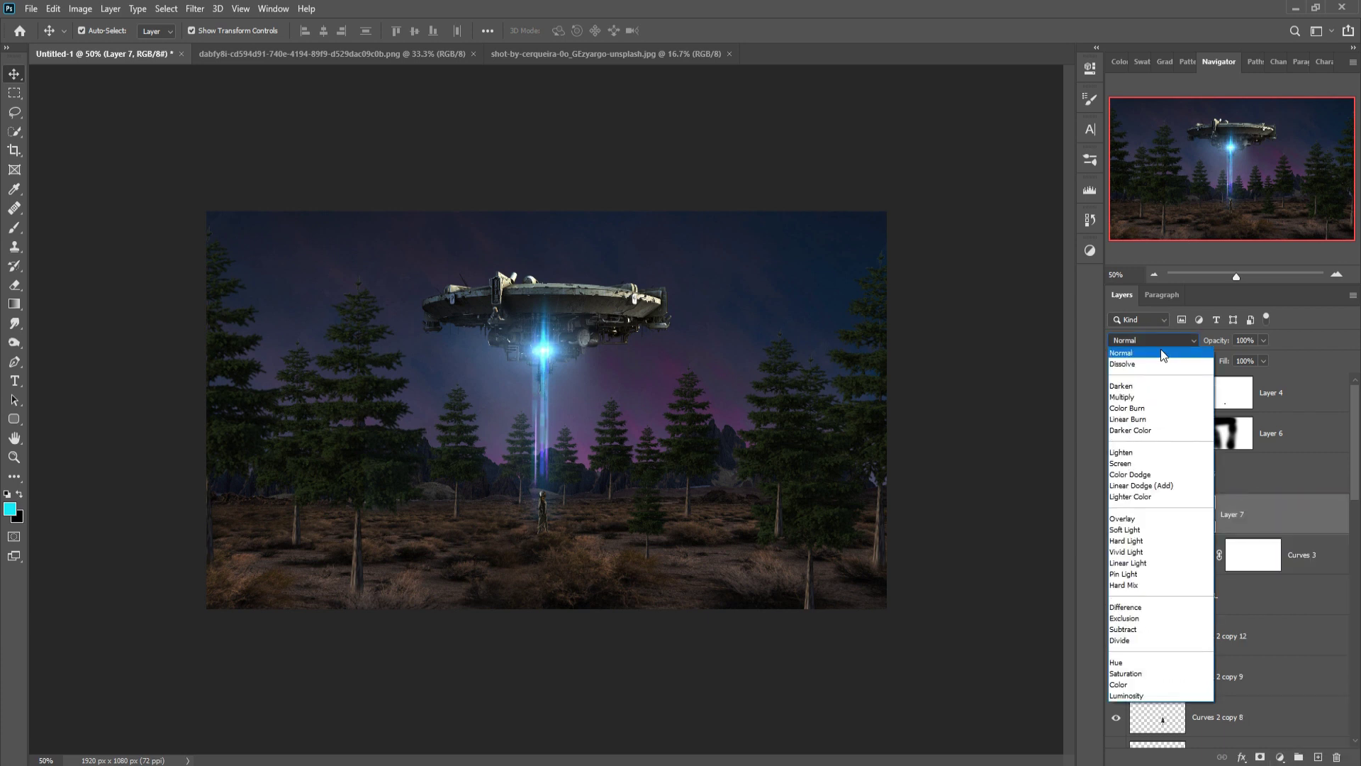
click(1135, 485)
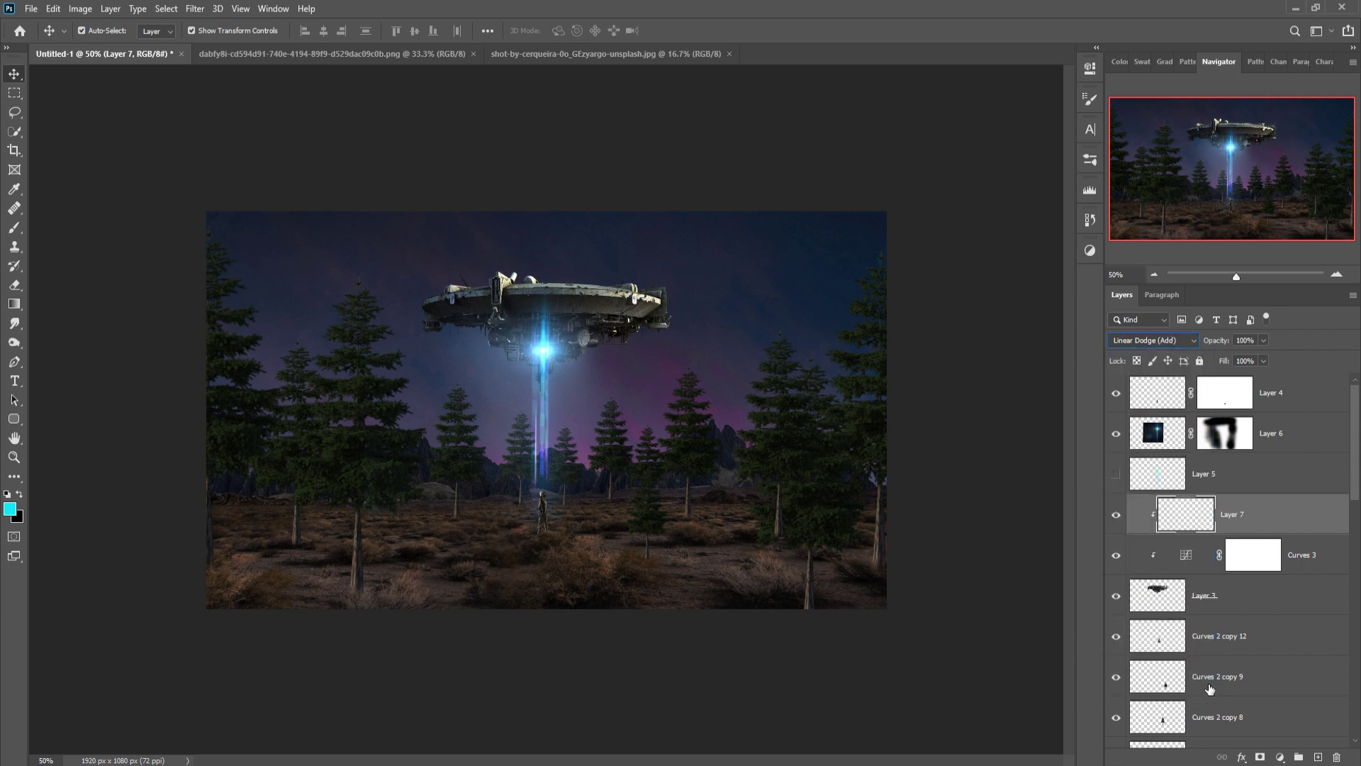
Step: Add a Solid Color fill layer in cyan #02ecfb over the spaceship
click(1279, 757)
click(1279, 495)
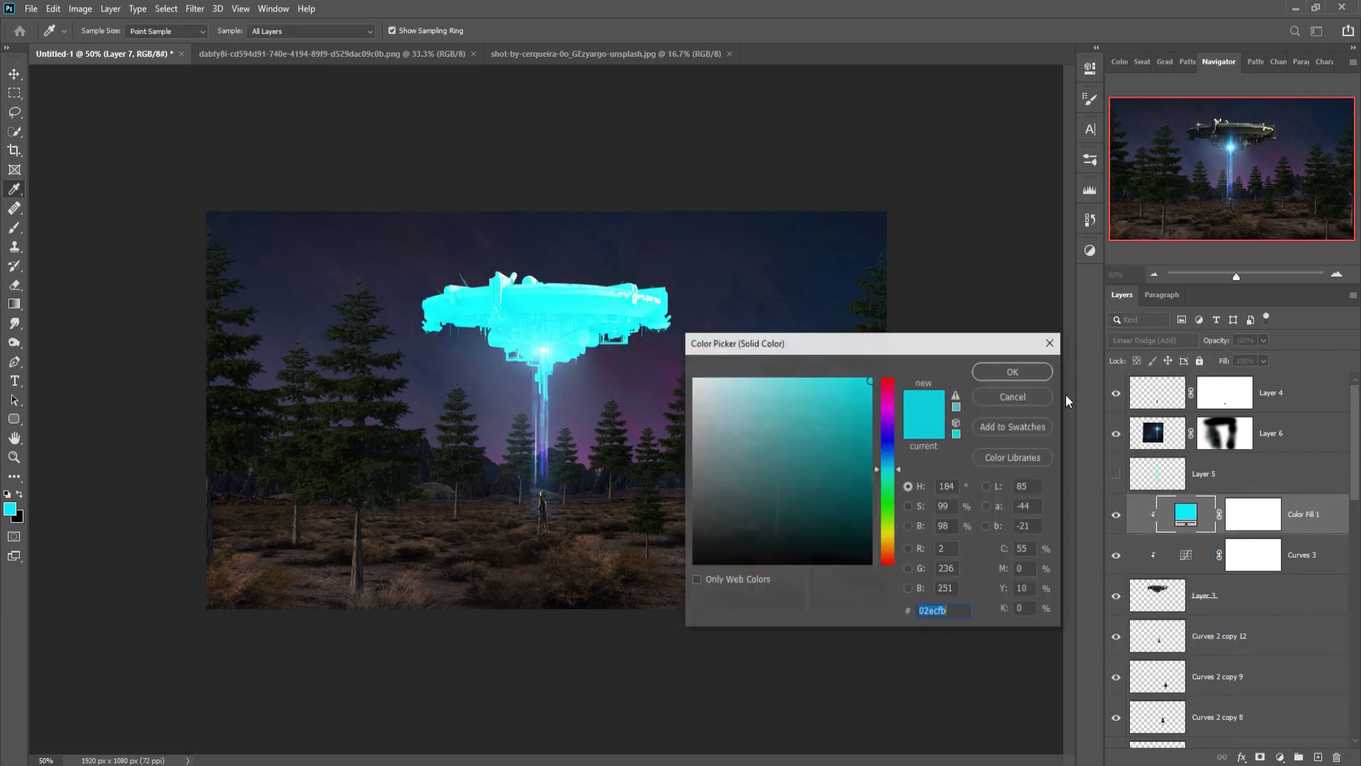
click(1010, 373)
right_click(1193, 516)
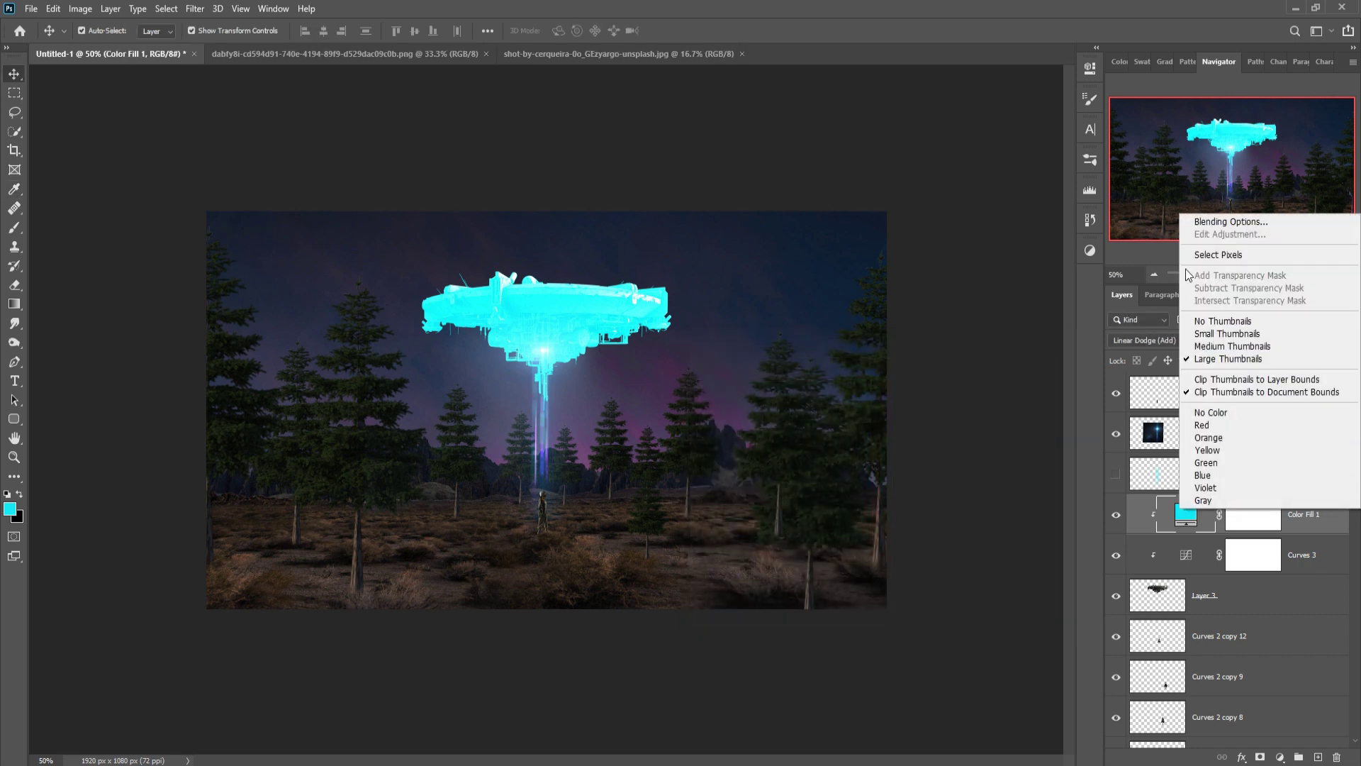
Step: Split Color Fill 1's Blend If Underlying Layer black slider to 0/30 and select its mask
click(1201, 223)
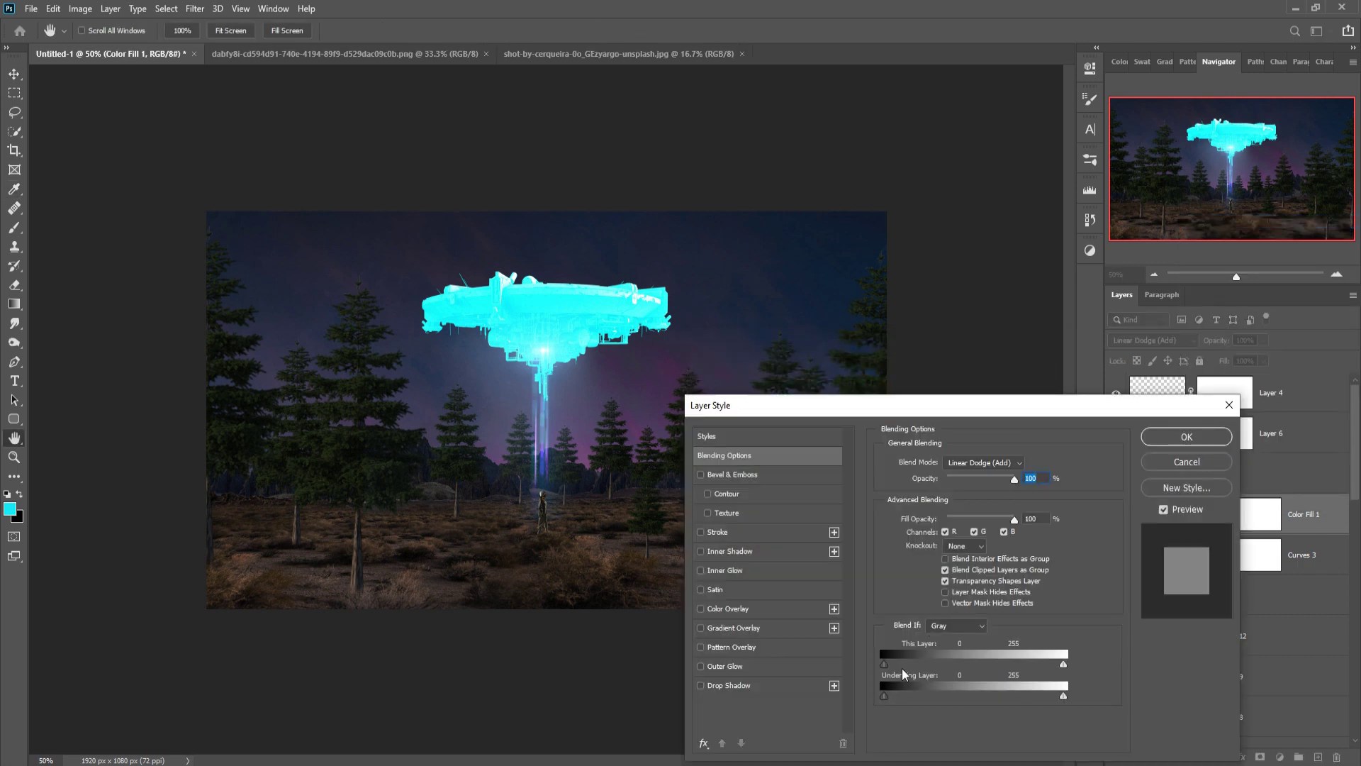
drag(887, 695, 904, 697)
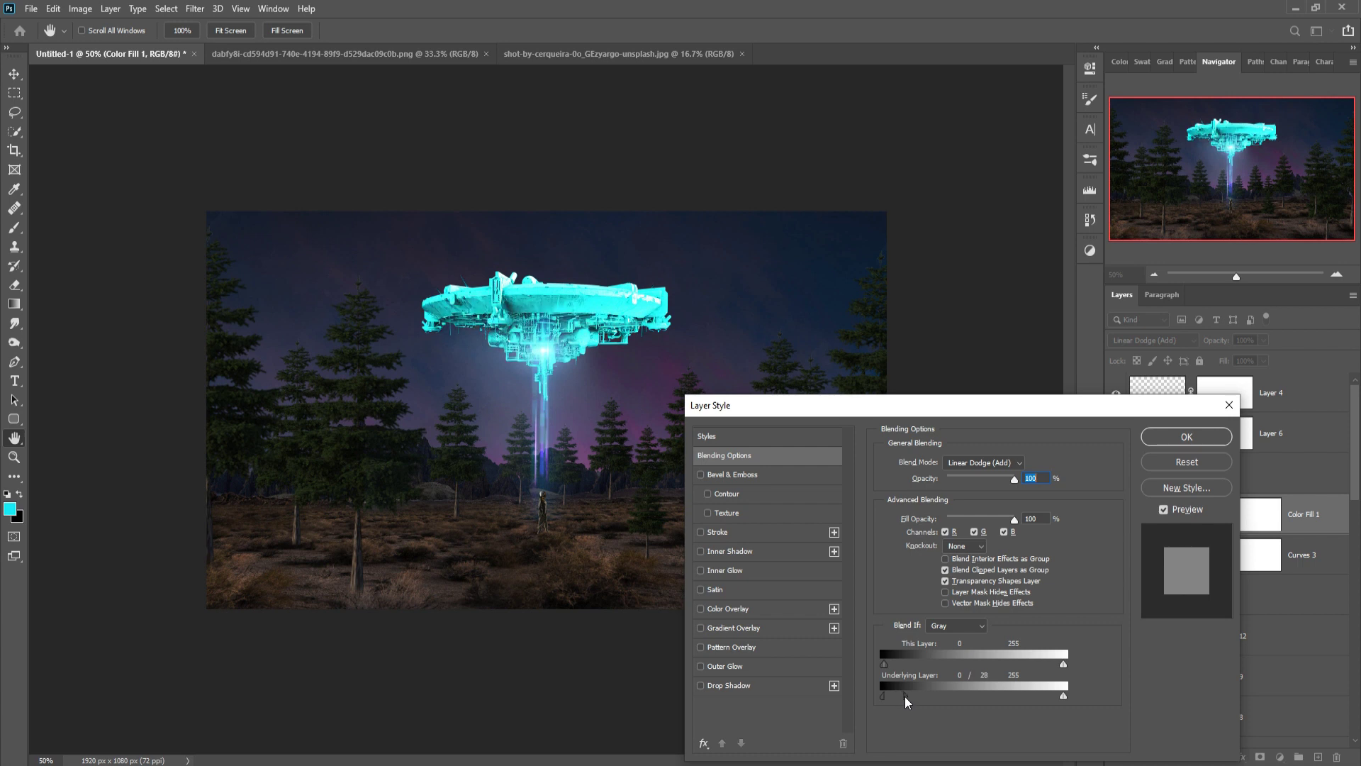
click(1193, 437)
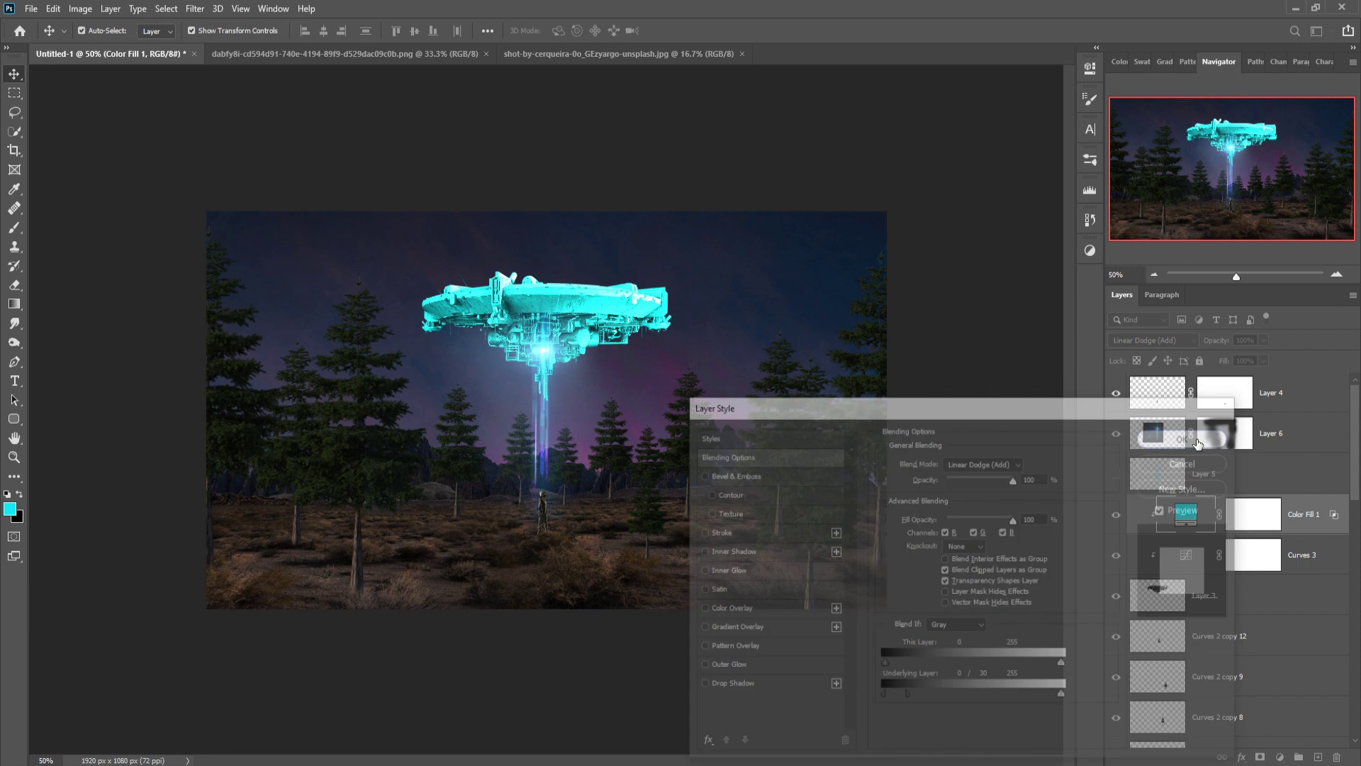
click(1267, 522)
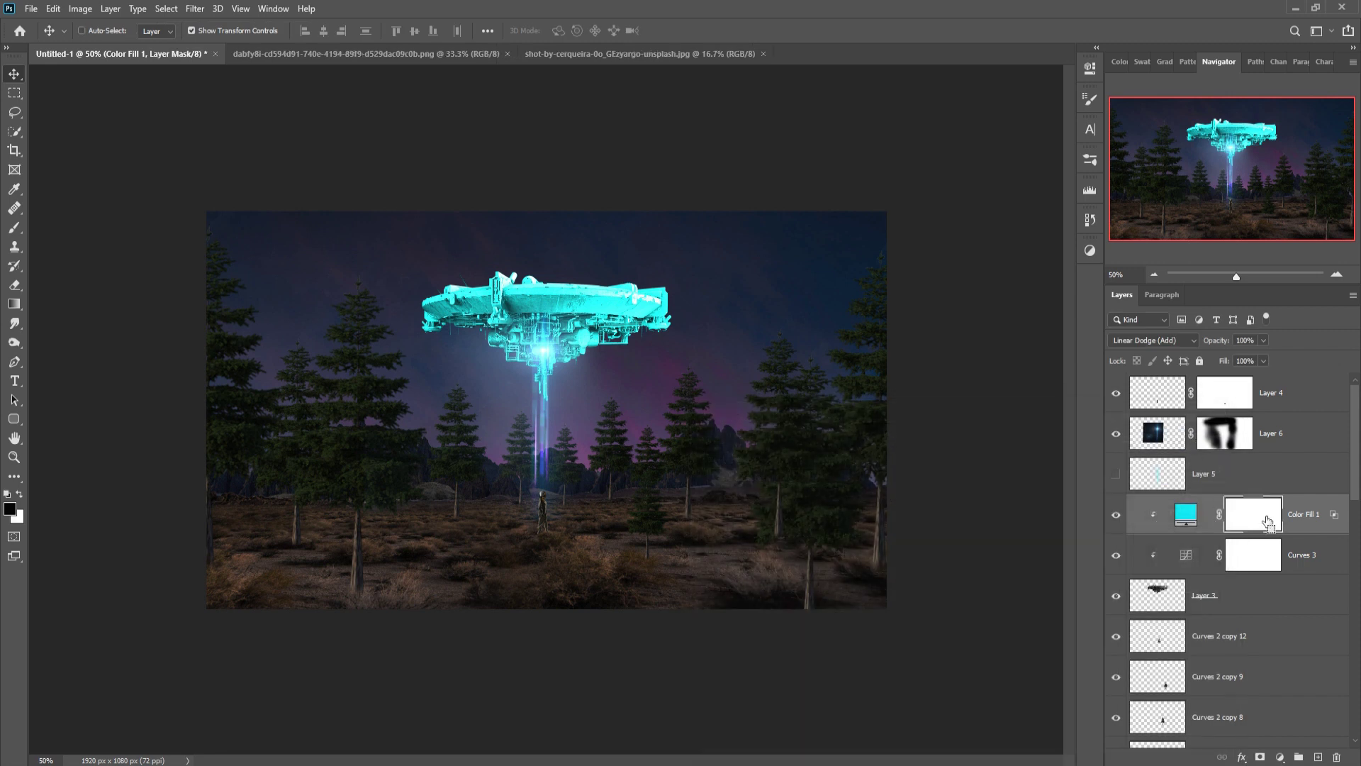
Step: Invert the Color Fill 1 mask and paint white near the beam base to restore the cyan glow
key(ctrl+i)
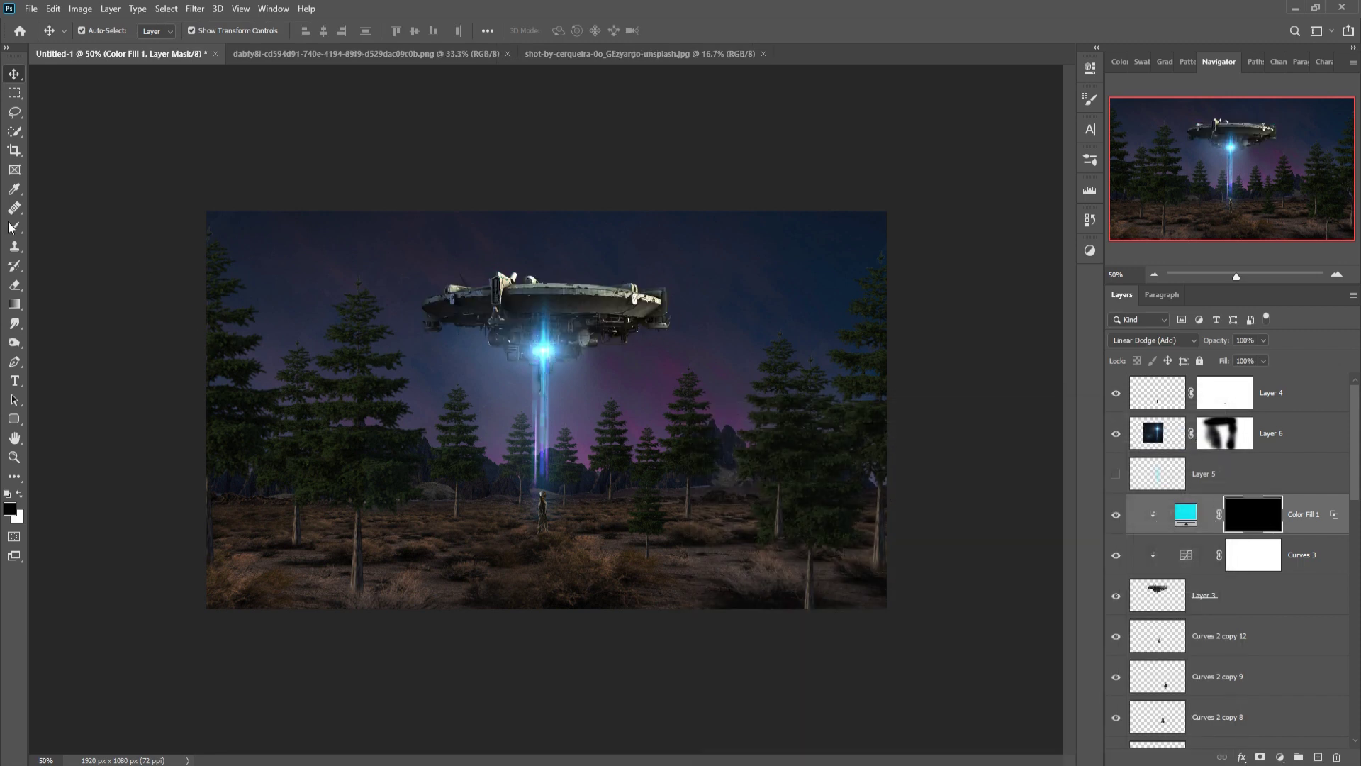
click(13, 227)
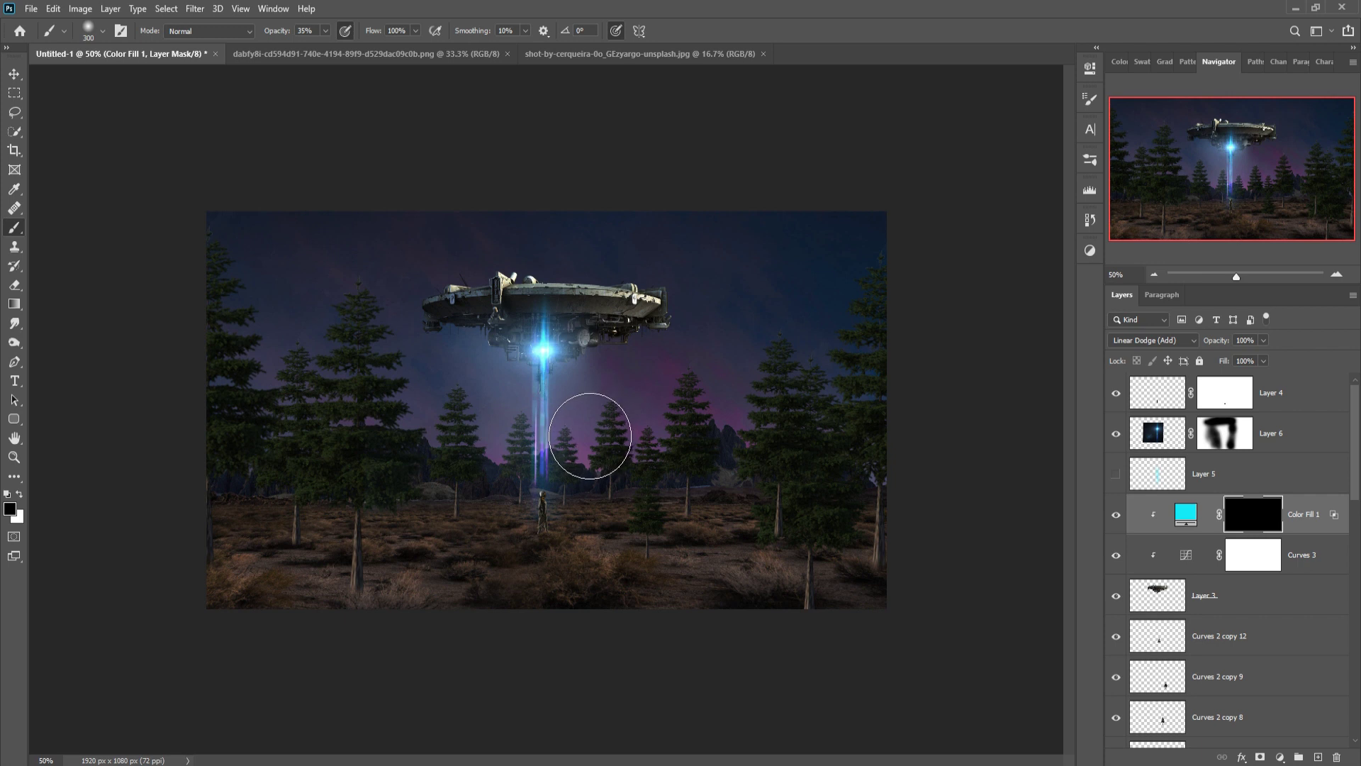
click(19, 493)
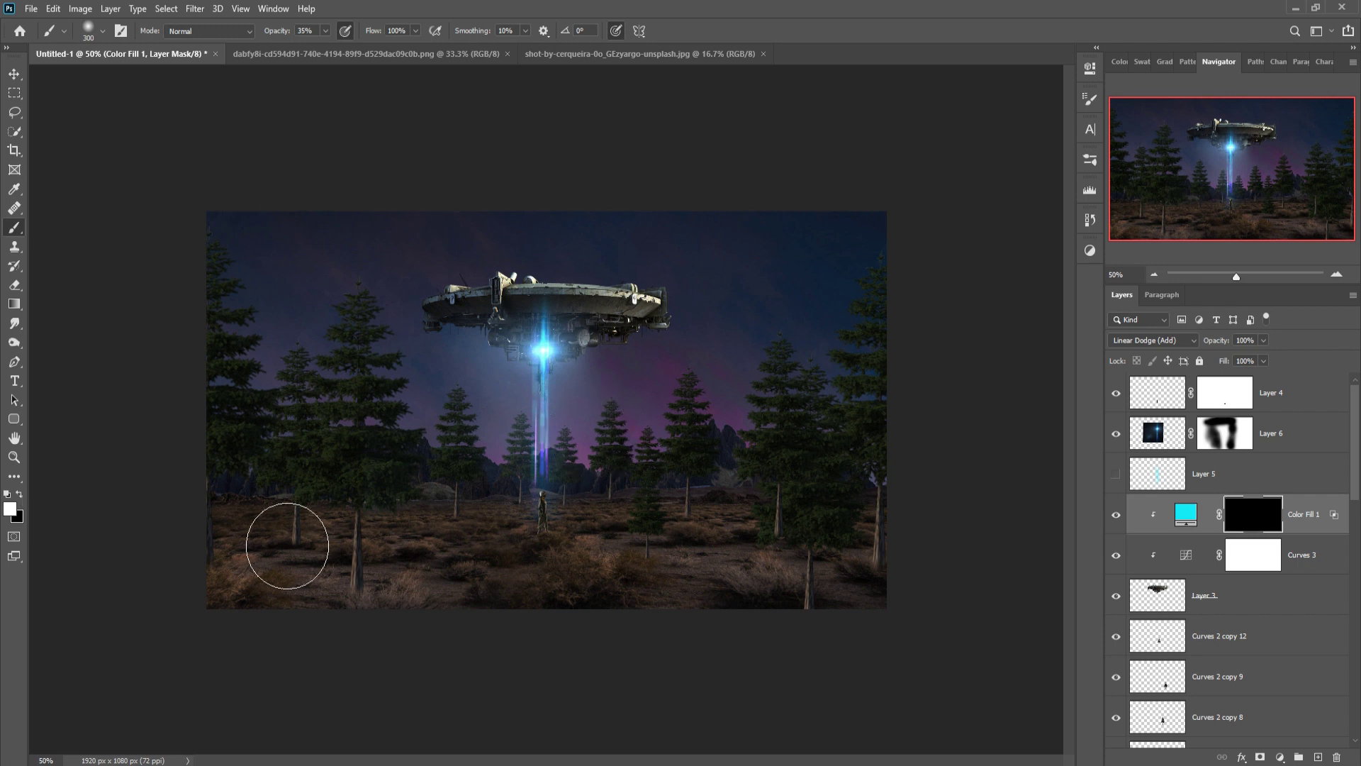
mouse_move(596, 447)
mouse_down()
mouse_move(516, 425)
mouse_move(583, 418)
mouse_move(624, 395)
mouse_move(626, 480)
mouse_up()
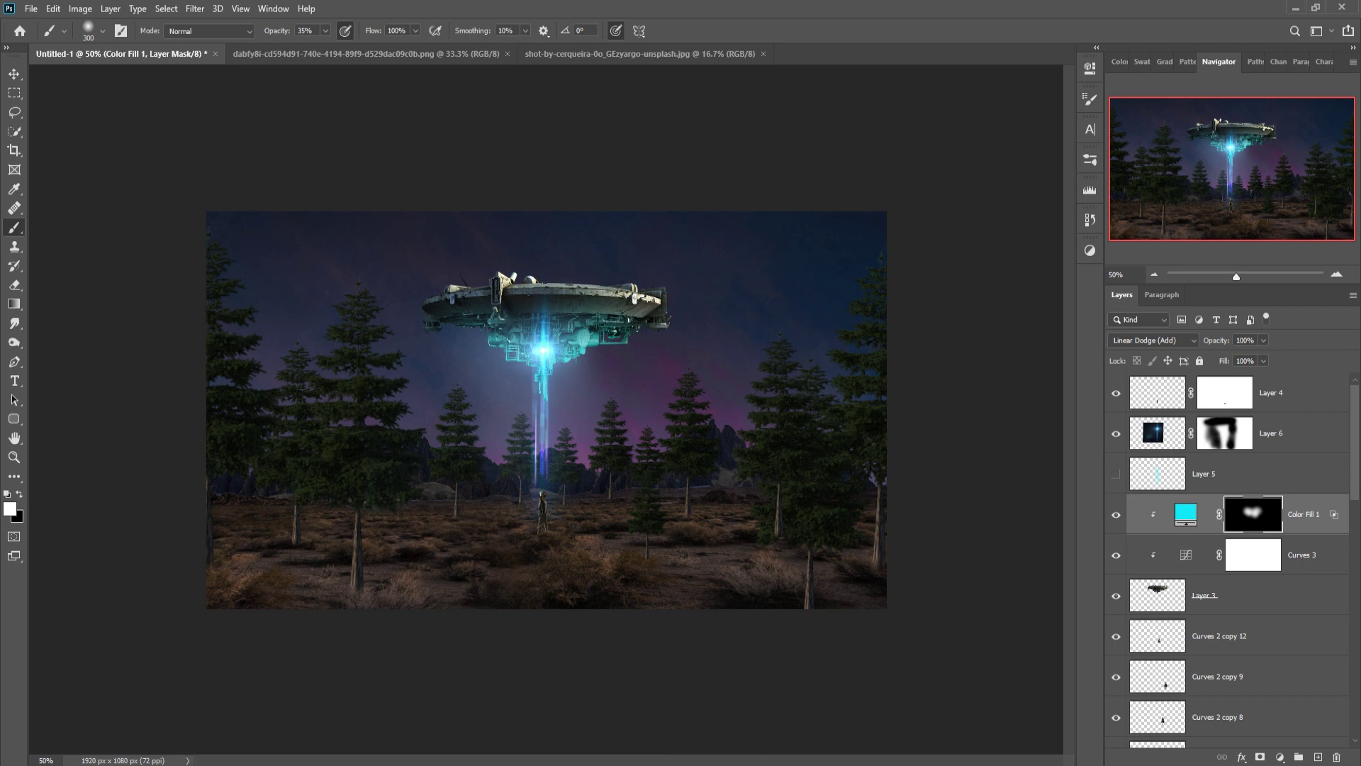
Step: Darken the ship (Layer 3) with a clipped Exposure adjustment set to about -1.11
key(v)
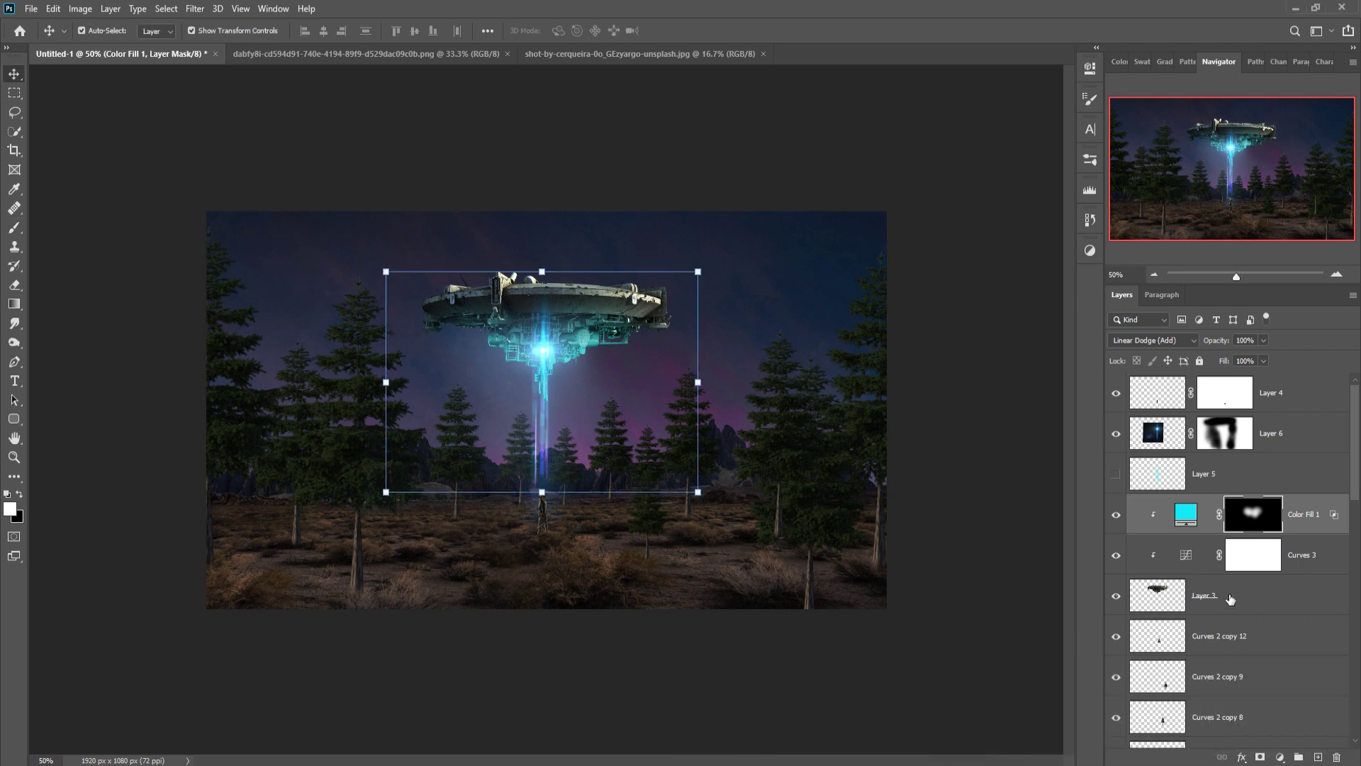
click(1246, 597)
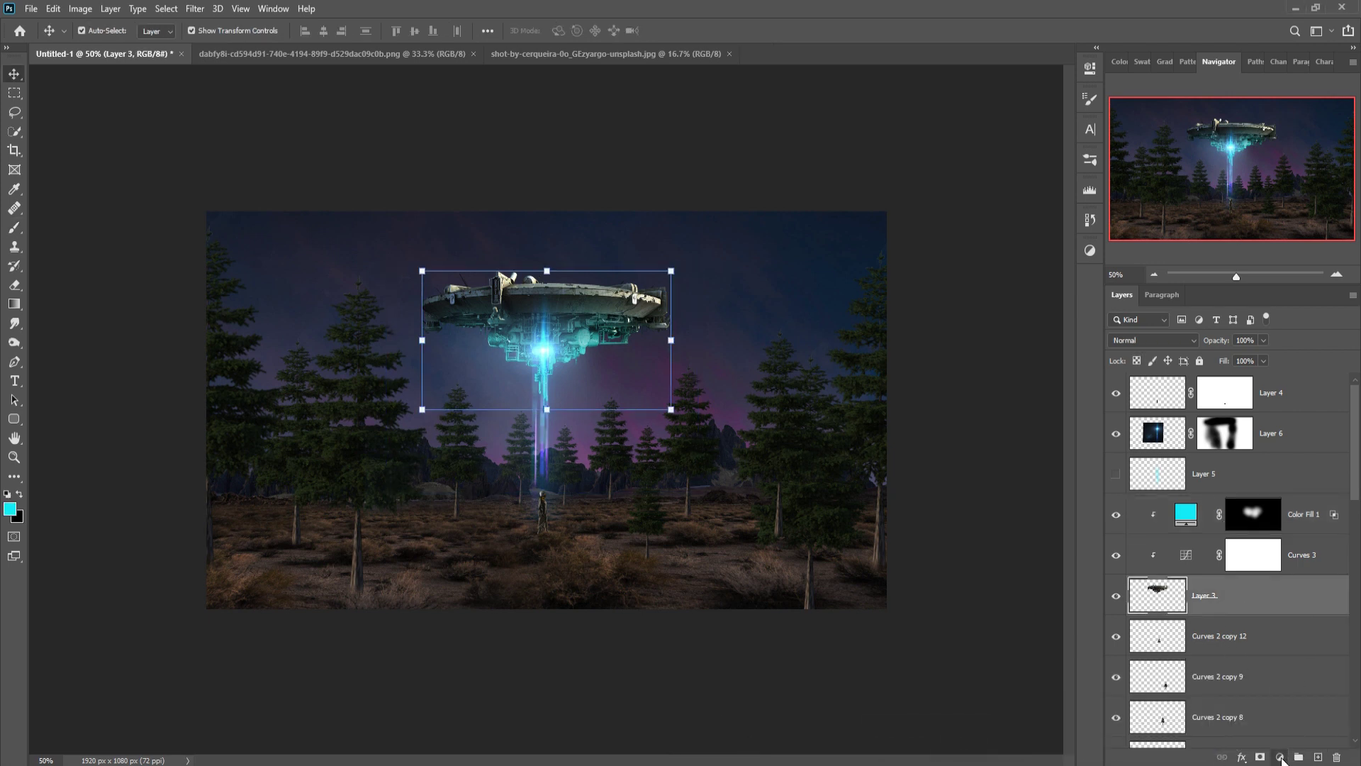
click(1281, 757)
click(1282, 584)
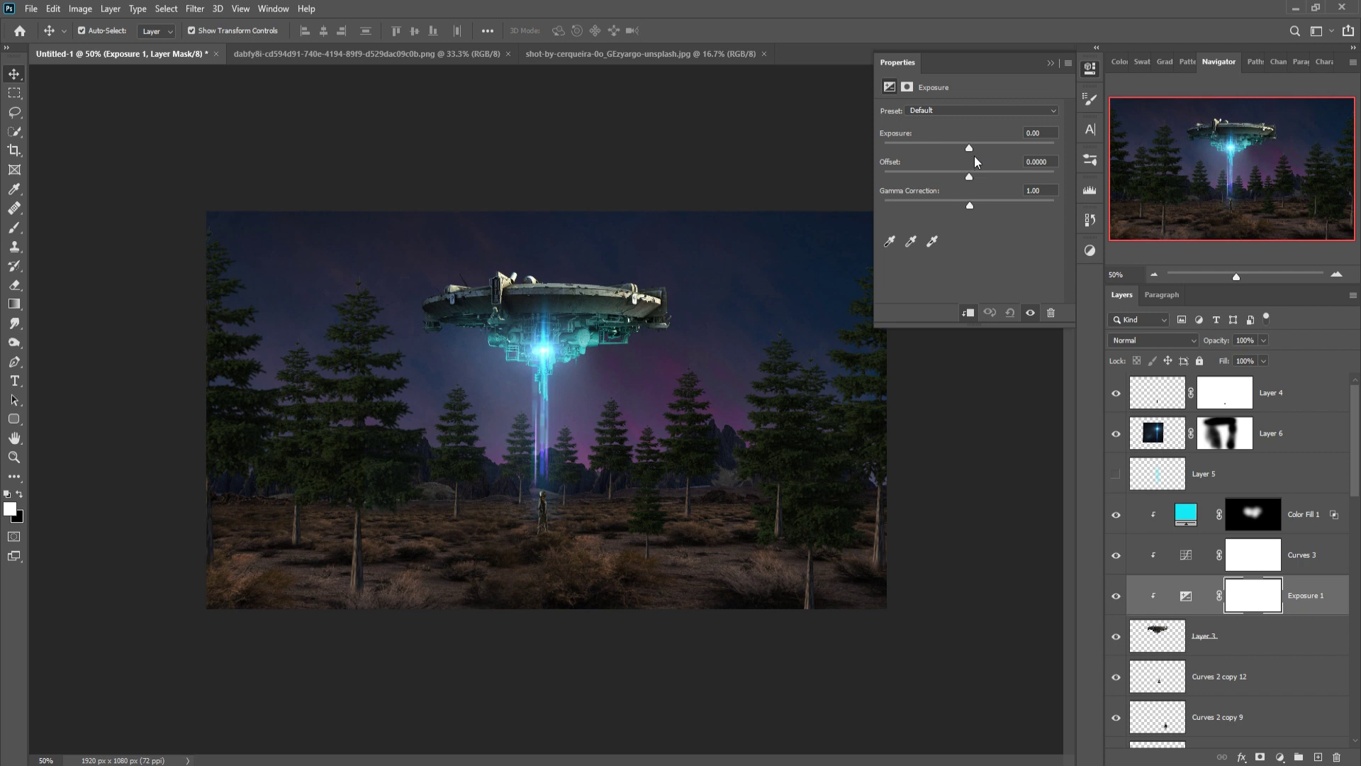
drag(969, 146, 962, 148)
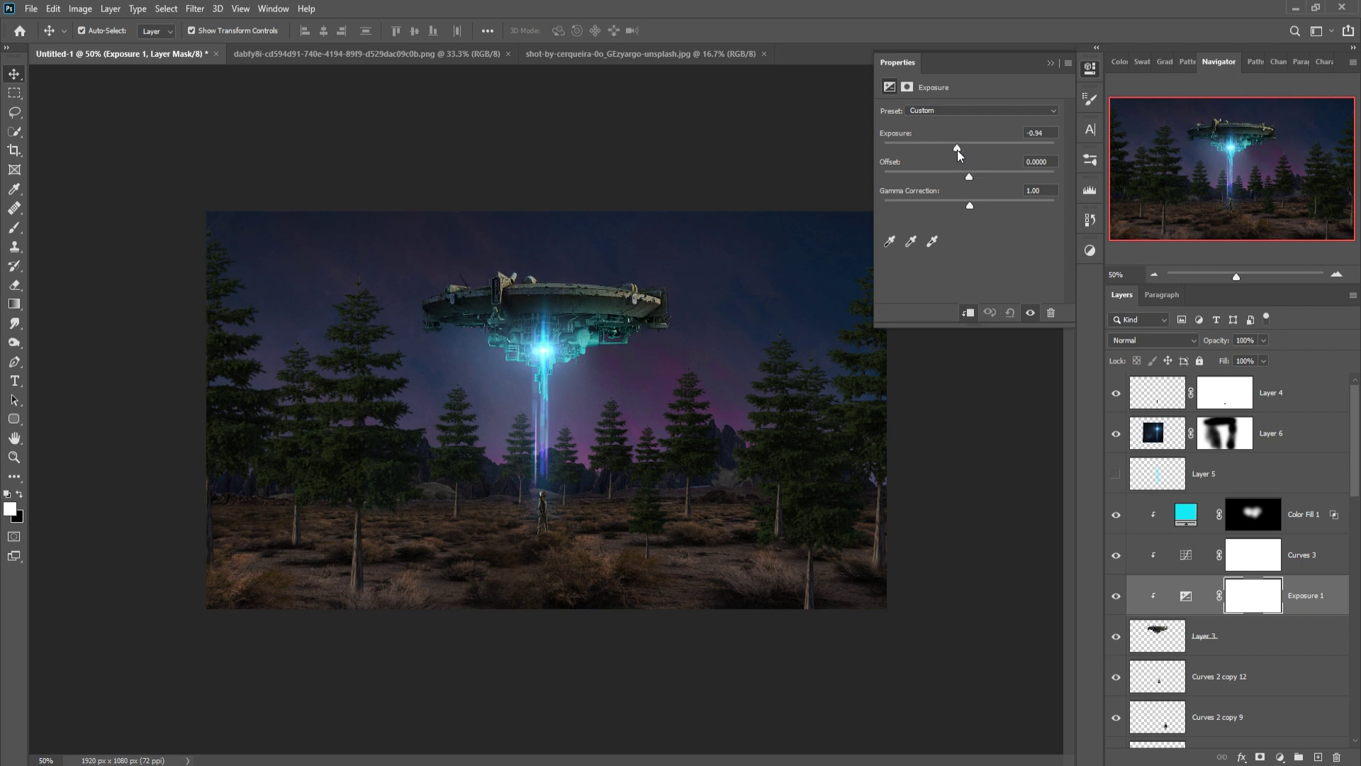
drag(958, 154, 955, 155)
click(1051, 66)
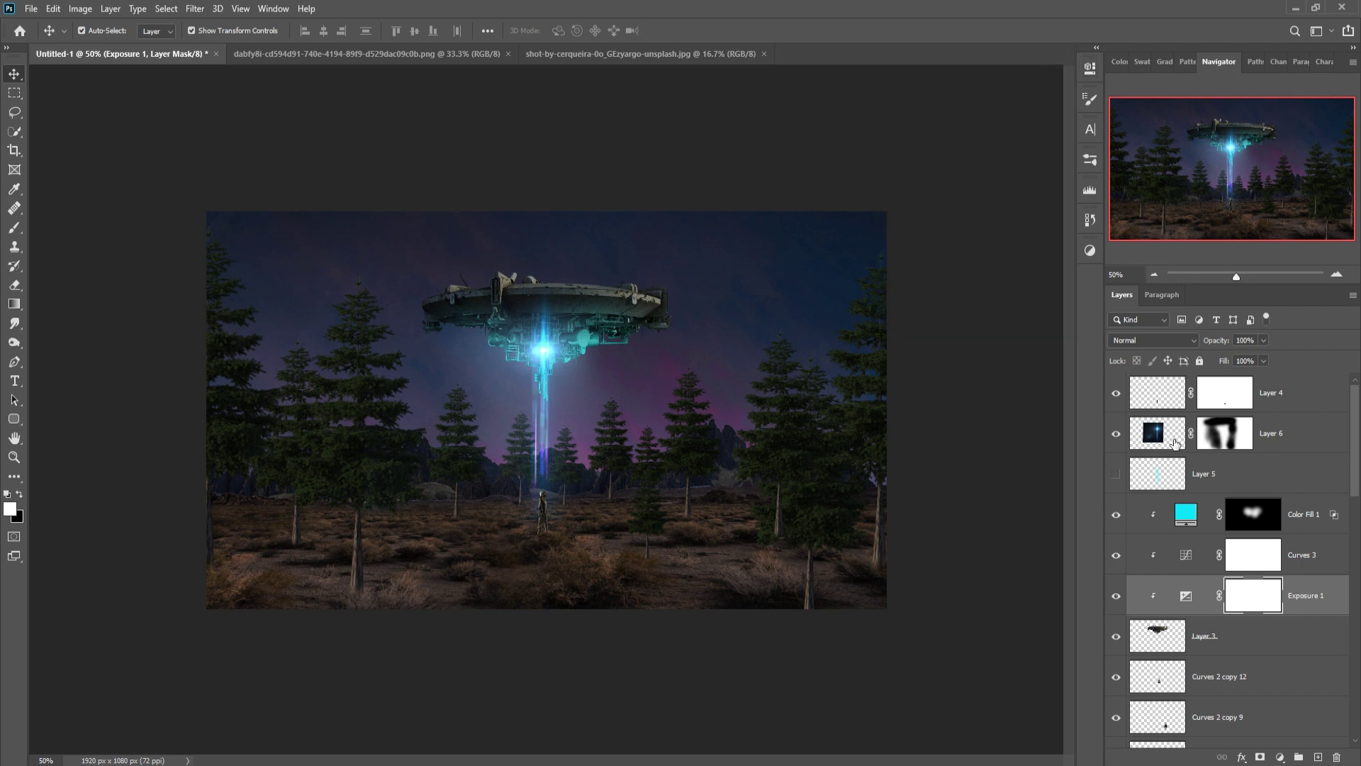
click(1258, 520)
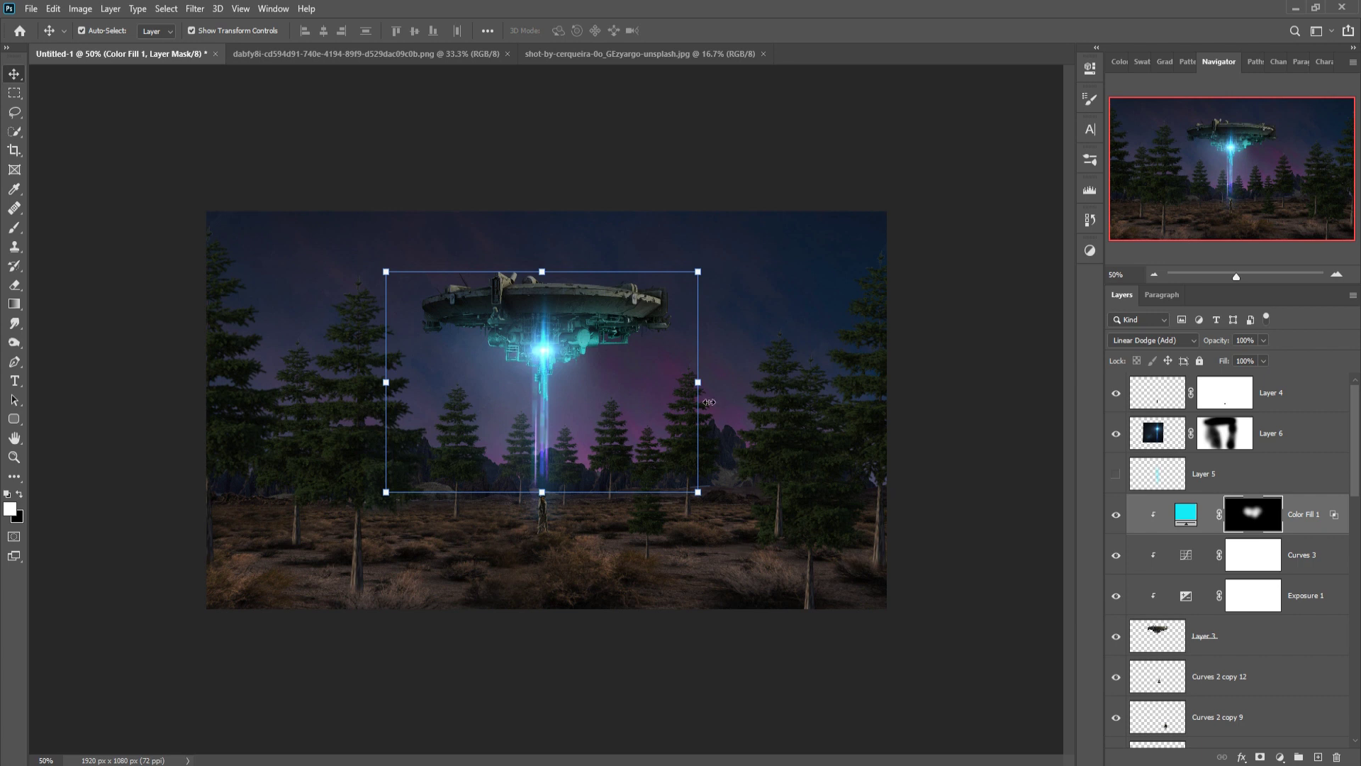
Step: Pick a small brush and zoom in close on the ship's underside
click(14, 227)
key(bracketleft)
key(bracketleft)
key(bracketleft)
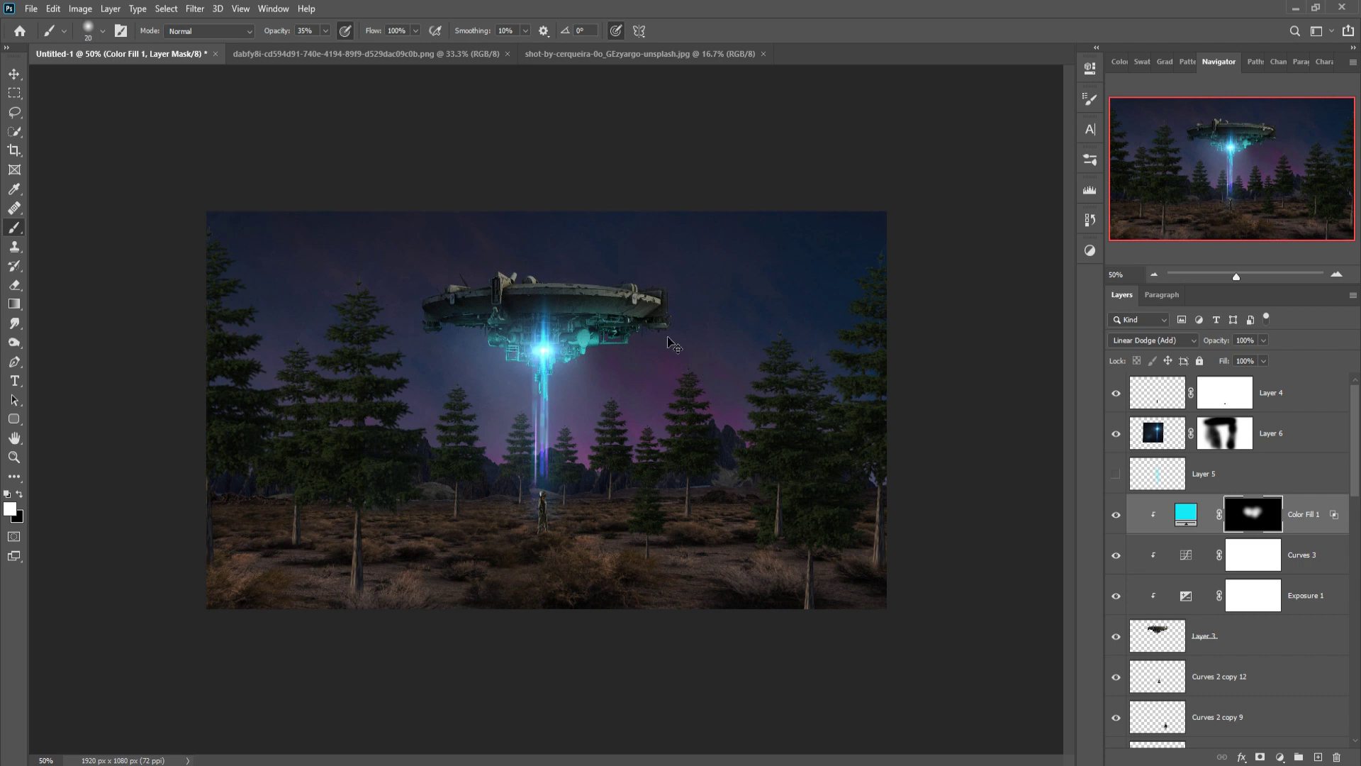
key(ctrl+plus)
key(ctrl+plus)
key(ctrl+plus)
key(ctrl+plus)
mouse_move(794, 311)
mouse_down()
mouse_move(735, 656)
mouse_move(705, 541)
mouse_up()
Step: Add a Levels adjustment above Color Fill 1 and invert its mask to black
key(ctrl+2)
click(1280, 757)
click(1205, 553)
key(ctrl+i)
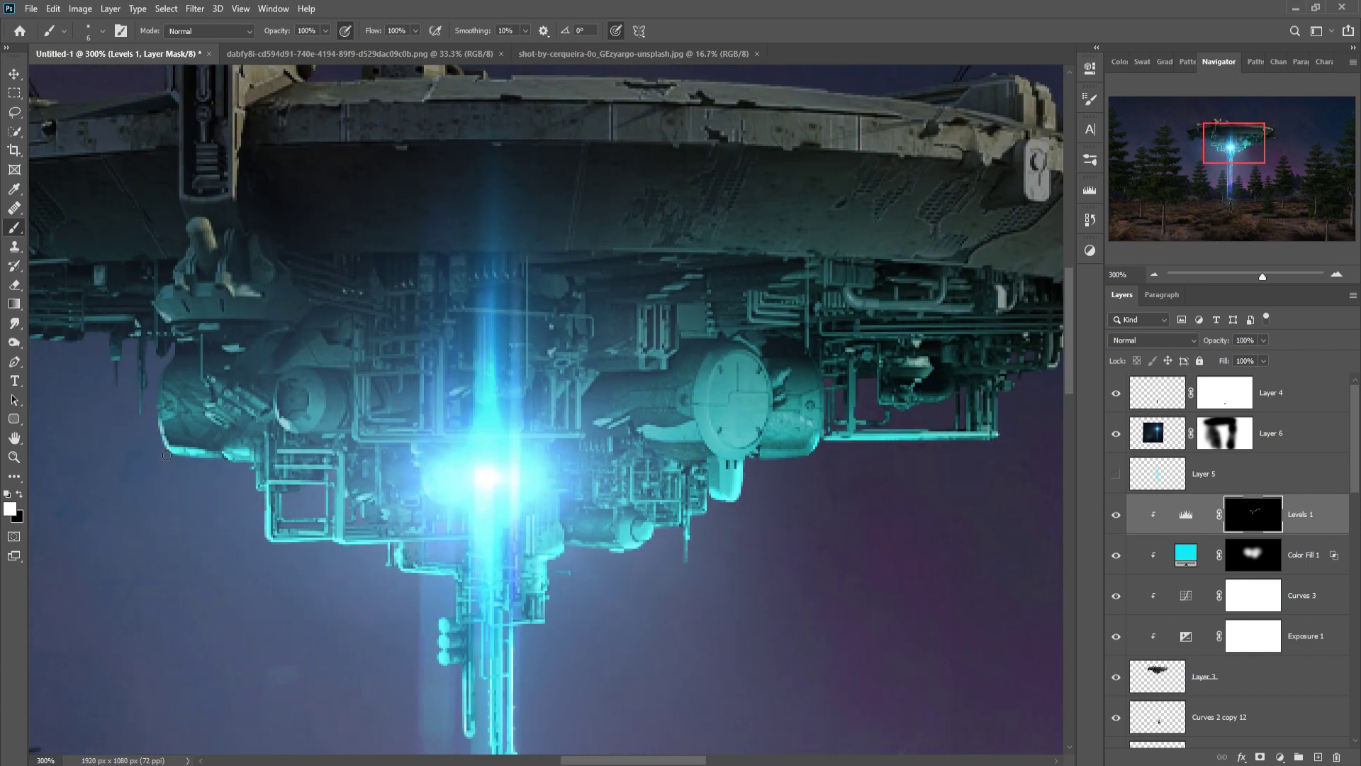
Step: Paint white highlights along the ship's pipework, edges and hull details
drag(907, 319, 1025, 325)
drag(1007, 107, 1014, 255)
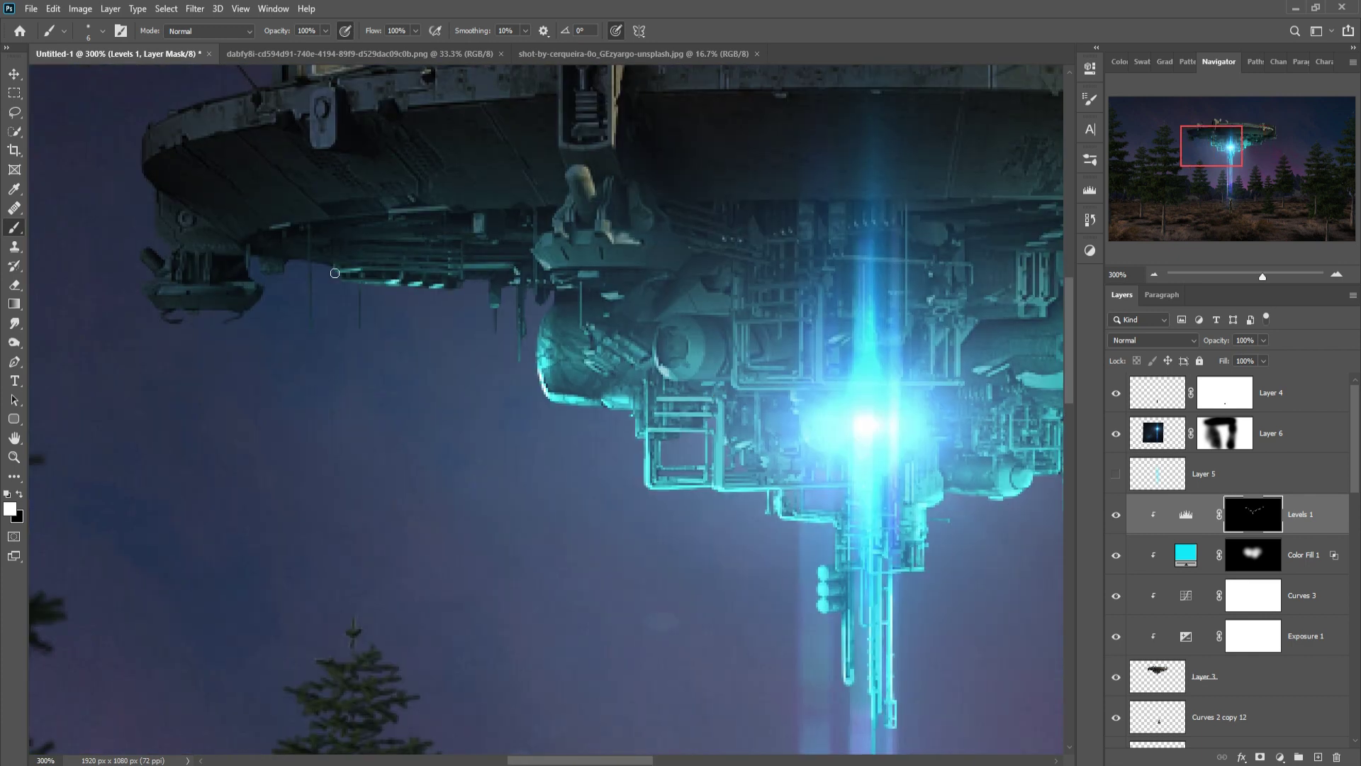
drag(142, 298, 255, 291)
drag(461, 213, 624, 206)
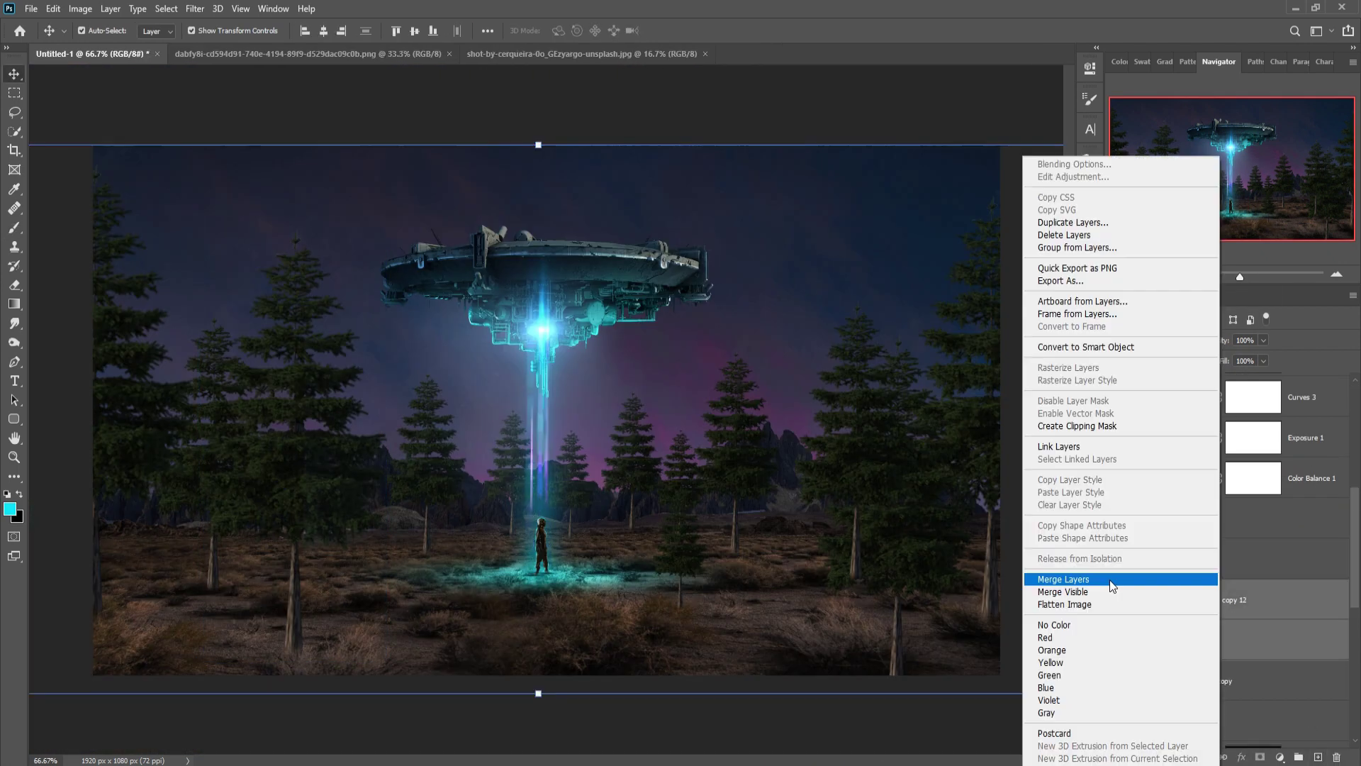
Step: Set a size 30, 54% opacity brush with black foreground, then switch to Move
click(1120, 579)
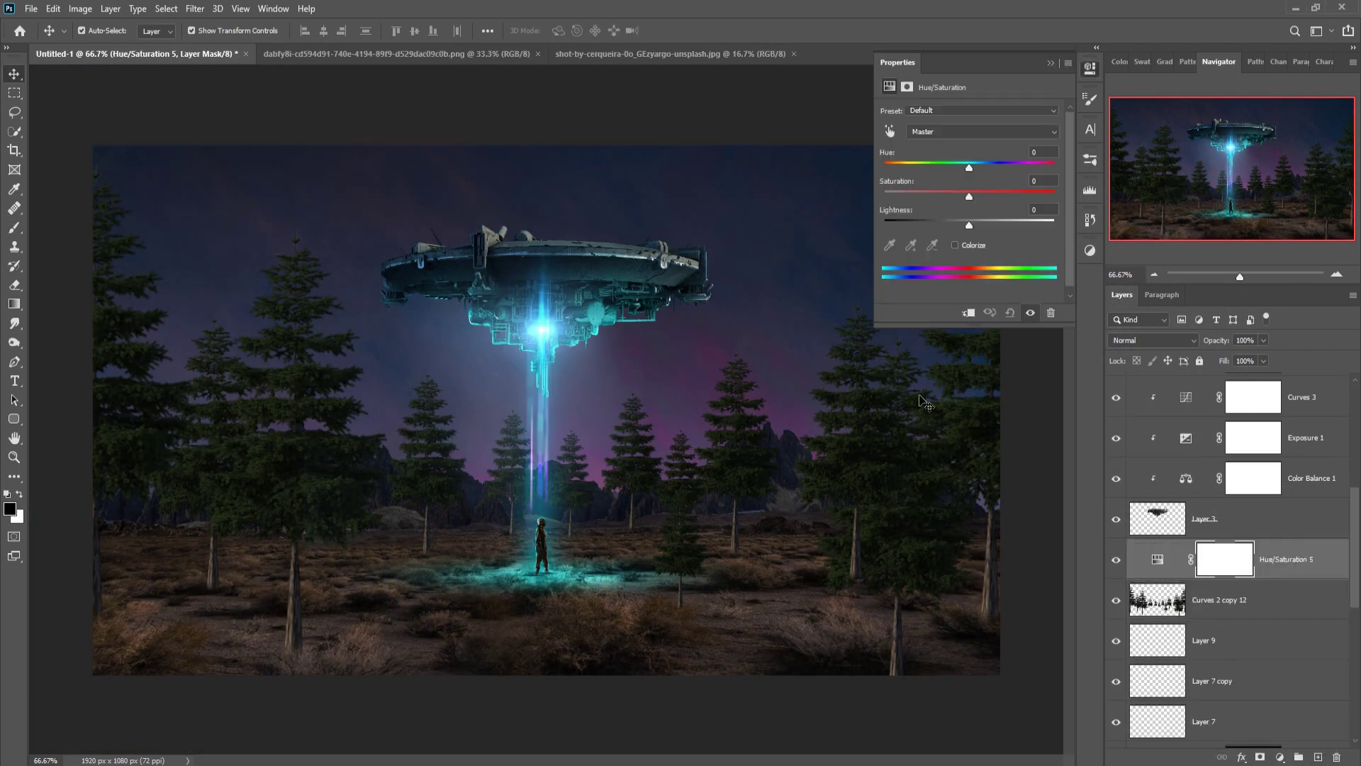
key(5)
key(4)
key(x)
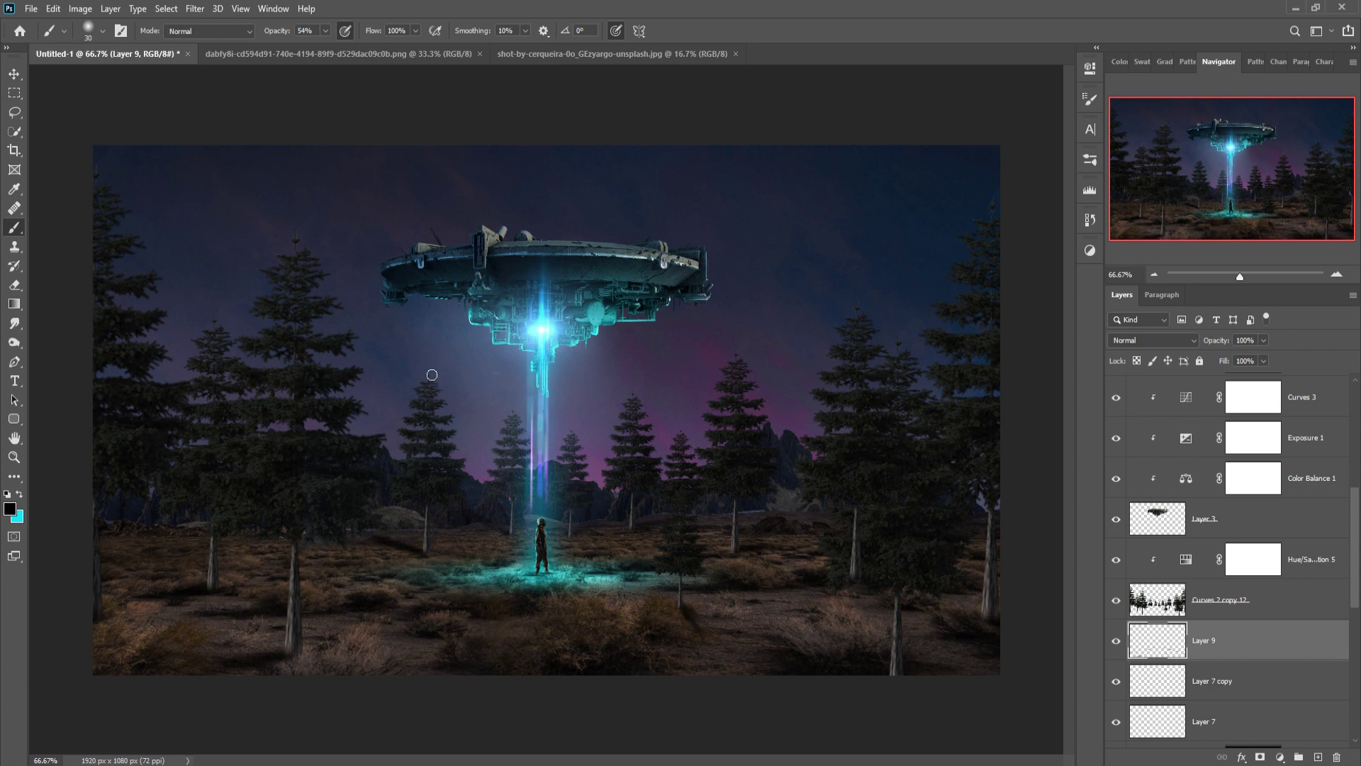
click(17, 74)
Step: Drag the galaxy image from its own window into the composite as Layer 10
click(339, 53)
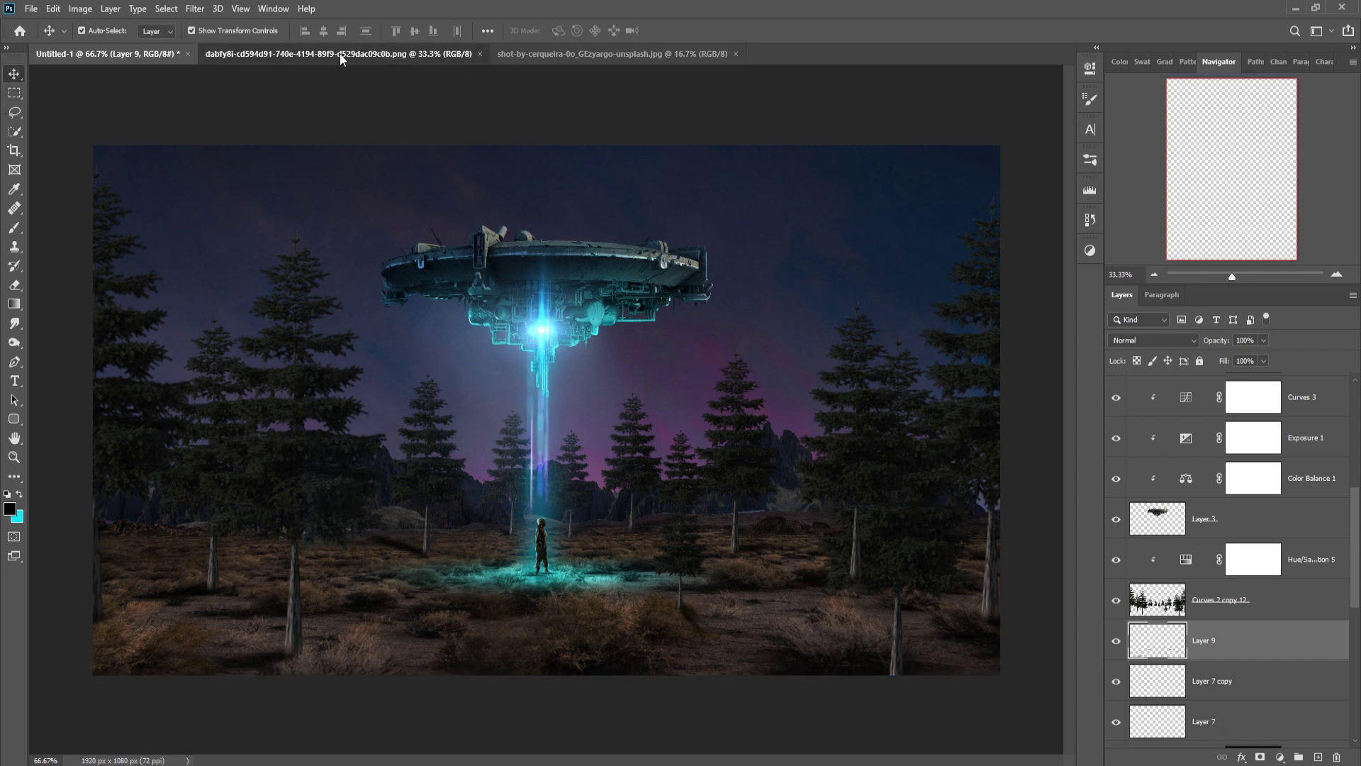
mouse_move(352, 57)
mouse_down()
mouse_move(351, 105)
mouse_move(1045, 147)
mouse_up()
drag(1096, 437, 658, 193)
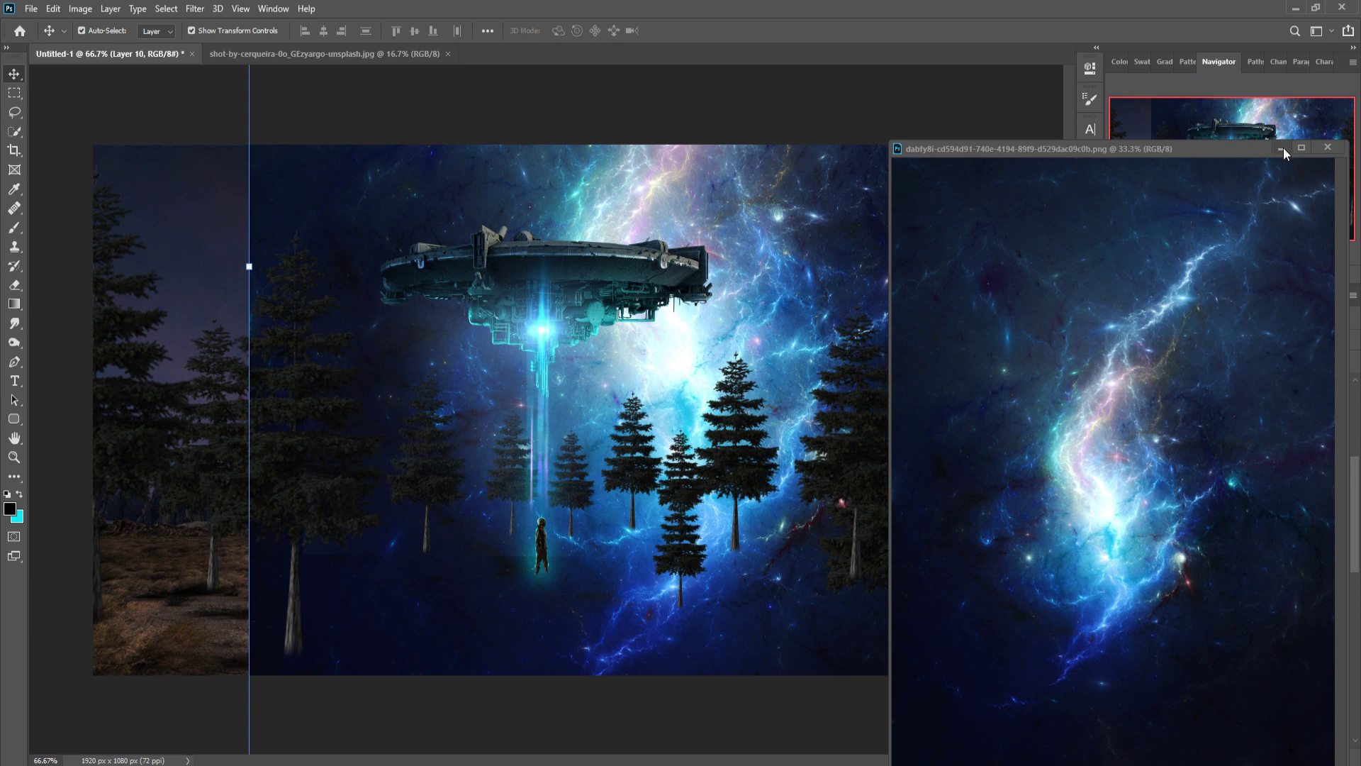
click(1282, 149)
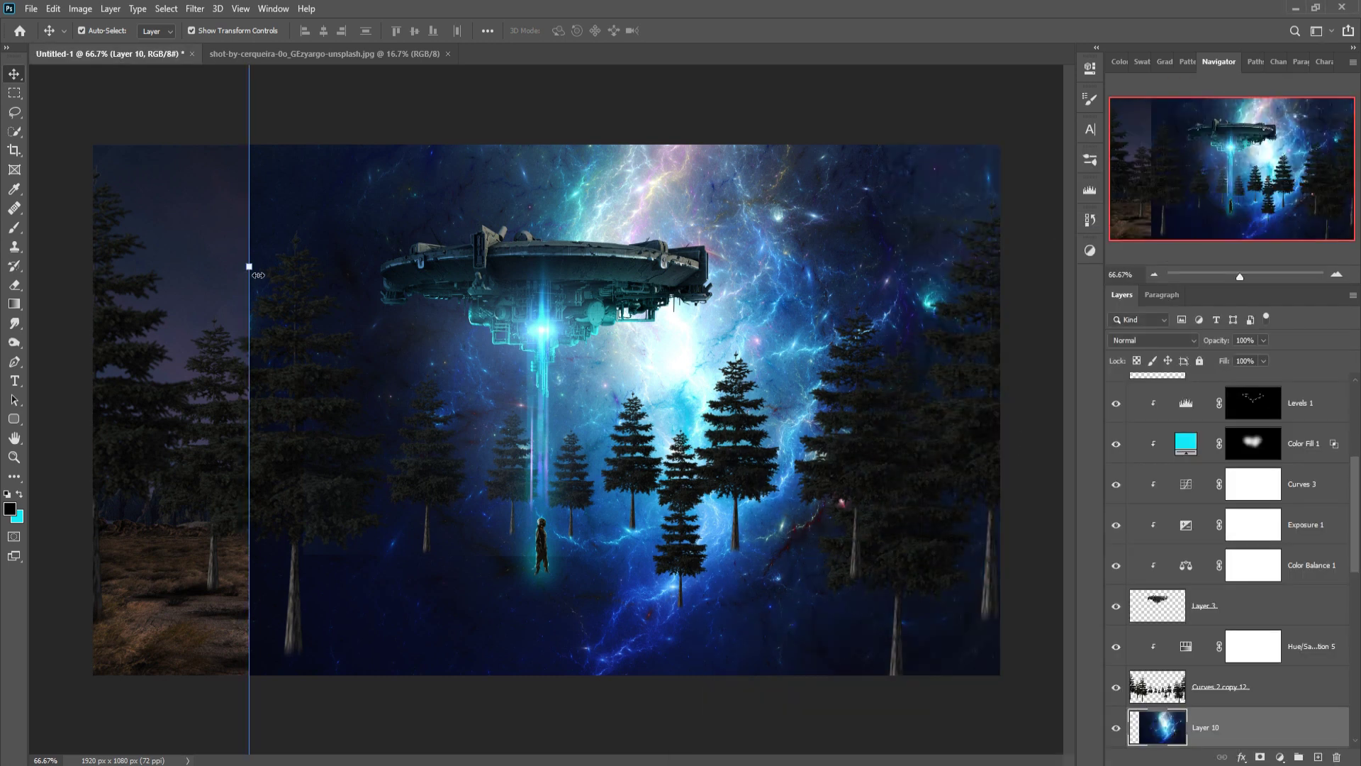
Step: Scale the galaxy layer to 65.23% and centre it behind the spaceship and beam
drag(258, 275, 103, 292)
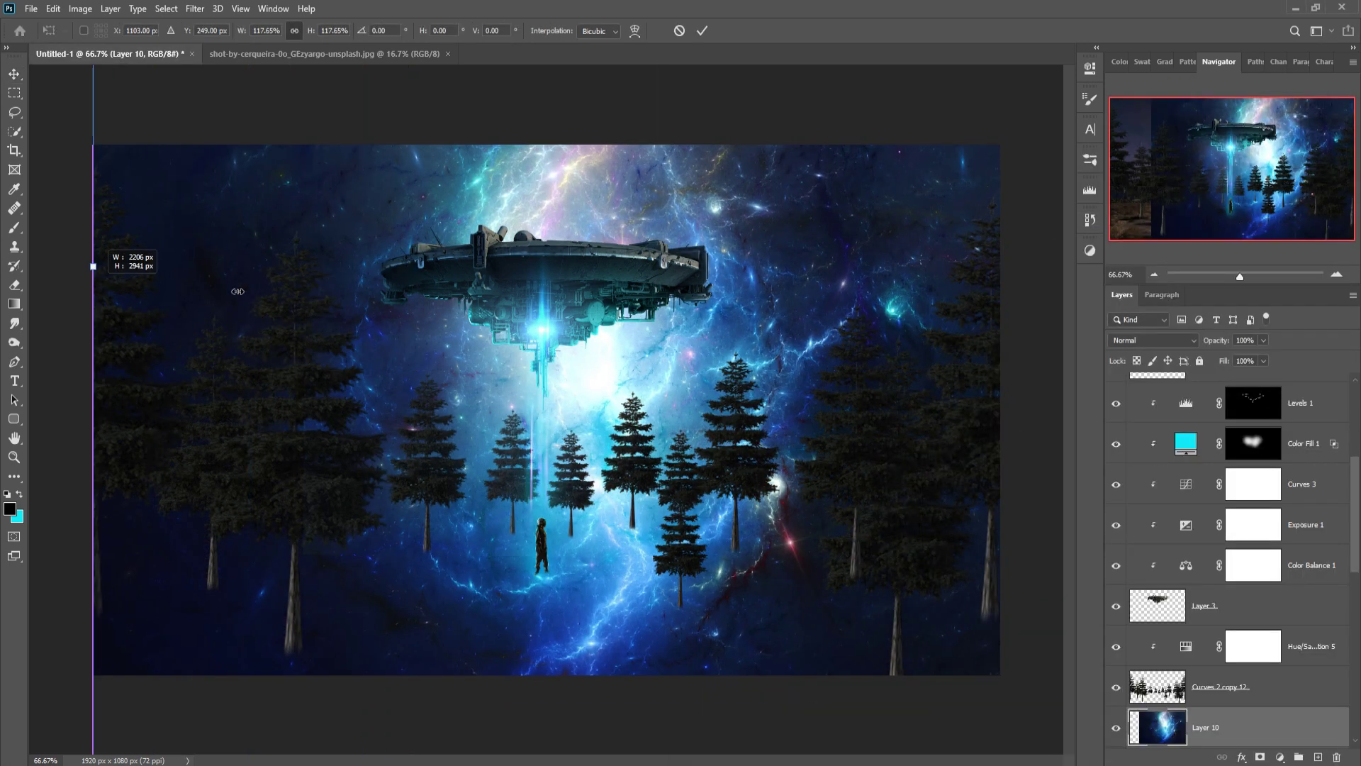
drag(237, 292, 556, 291)
mouse_move(779, 289)
mouse_down()
mouse_move(621, 248)
mouse_move(465, 274)
mouse_move(509, 277)
mouse_up()
click(702, 30)
click(1165, 344)
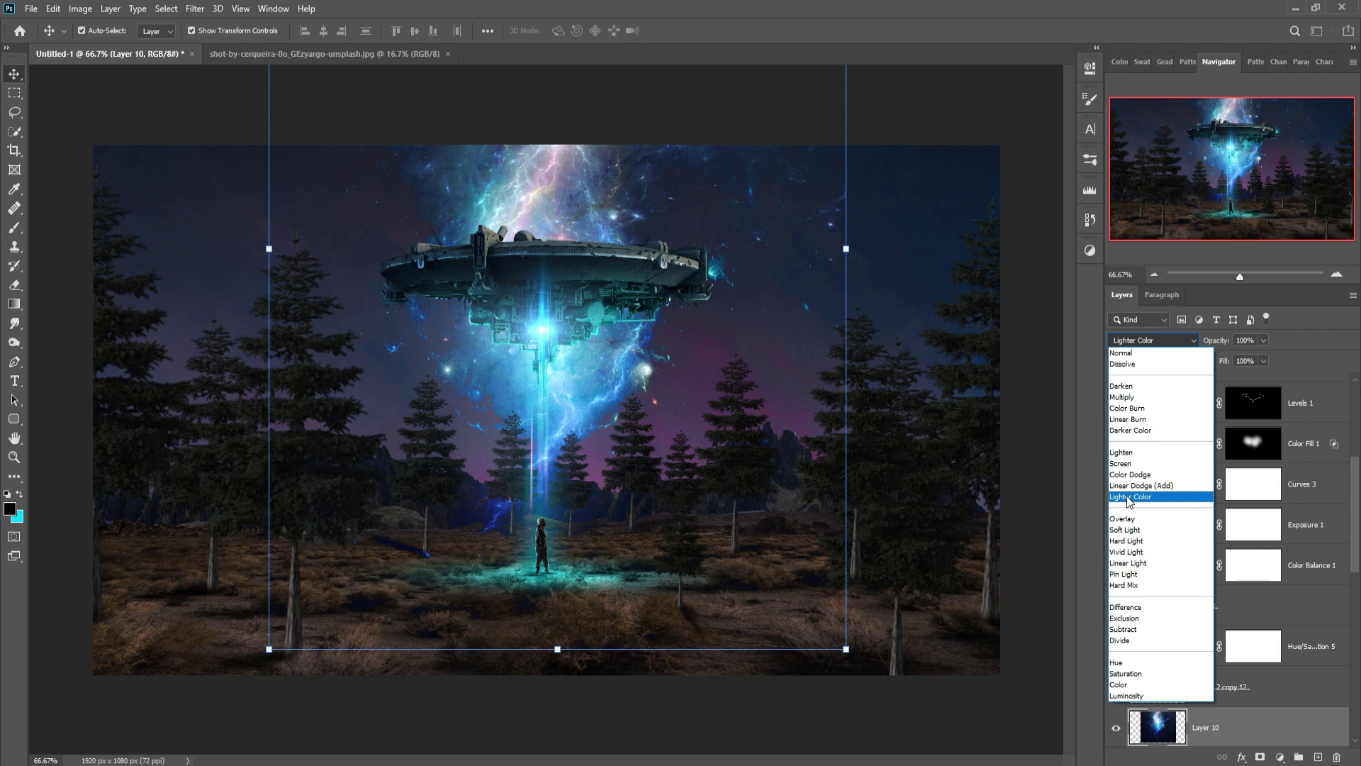
Step: Narrow Layer 10 to about 88.59%, nudge it left, and blend it with Linear Dodge (Add)
click(1130, 498)
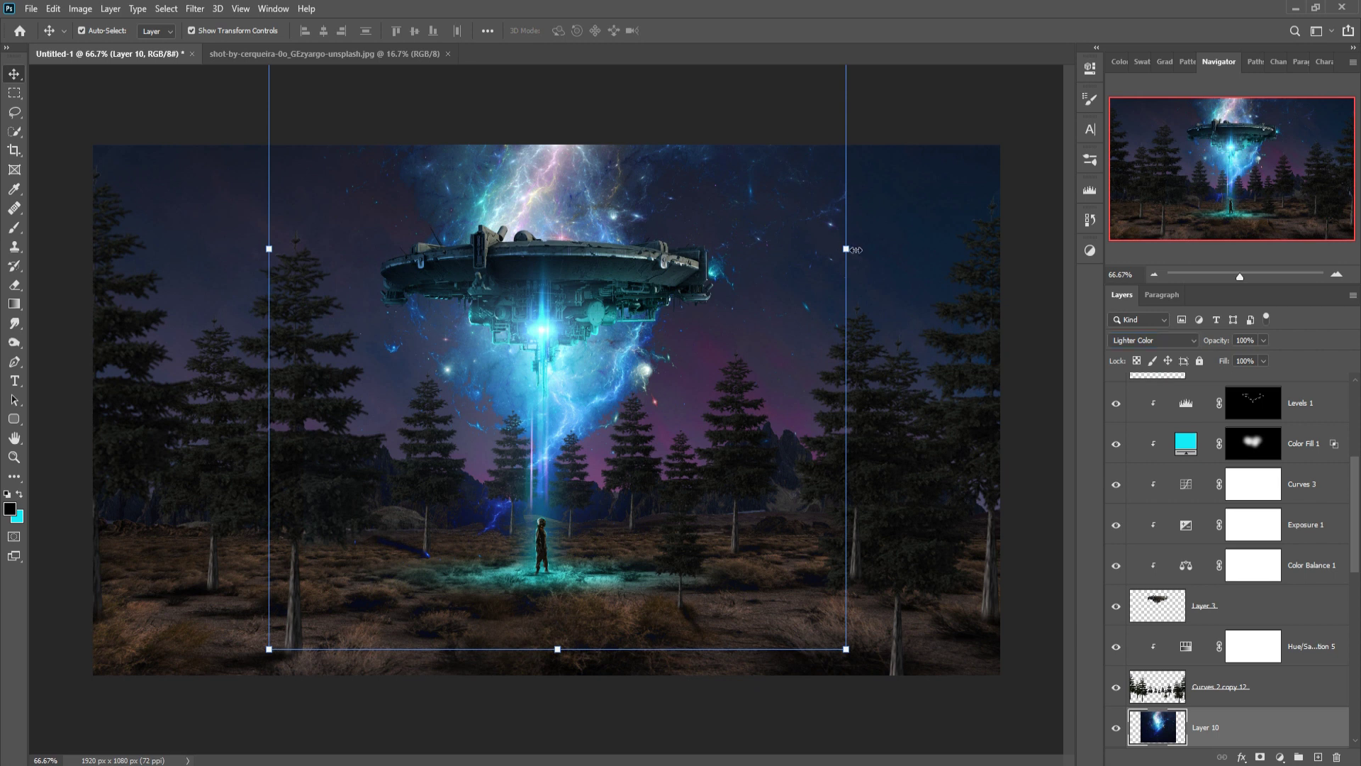
drag(857, 249, 821, 244)
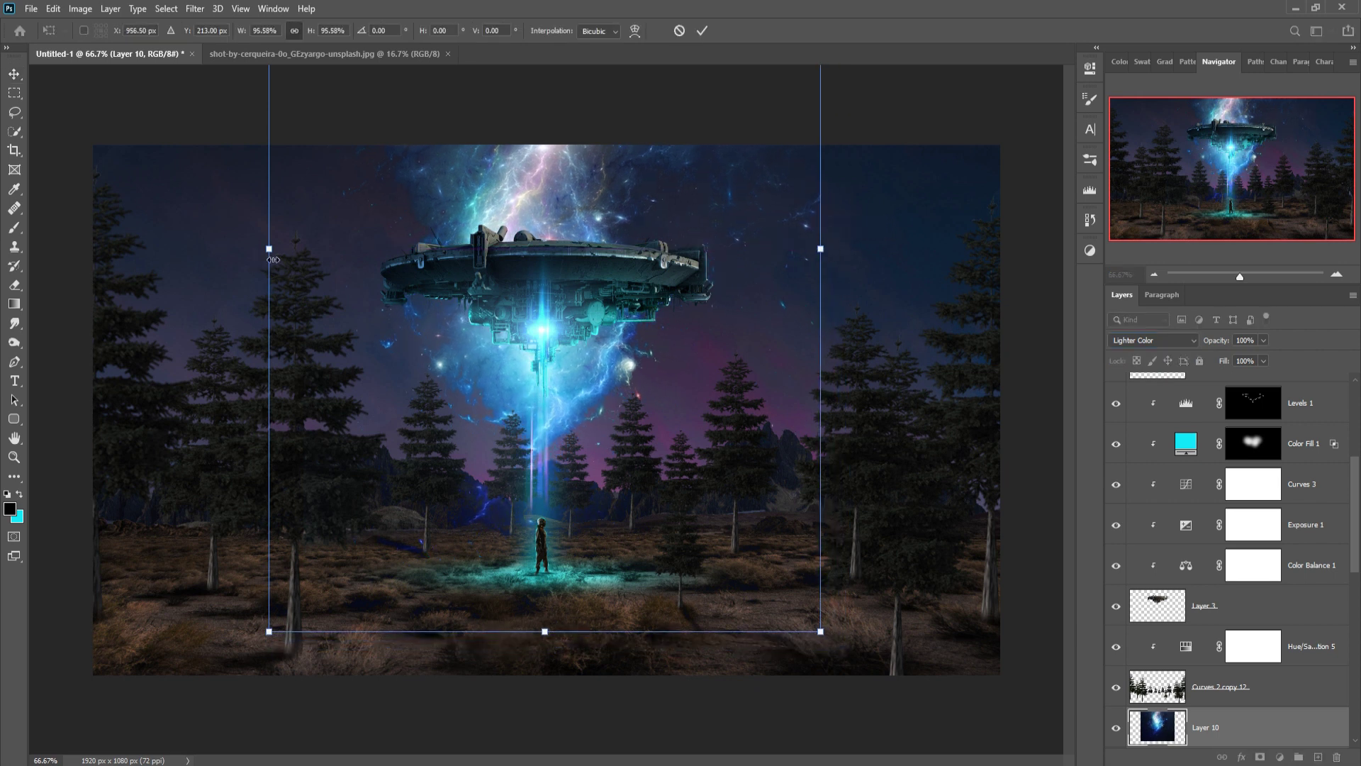
drag(273, 259, 309, 255)
drag(557, 185, 537, 186)
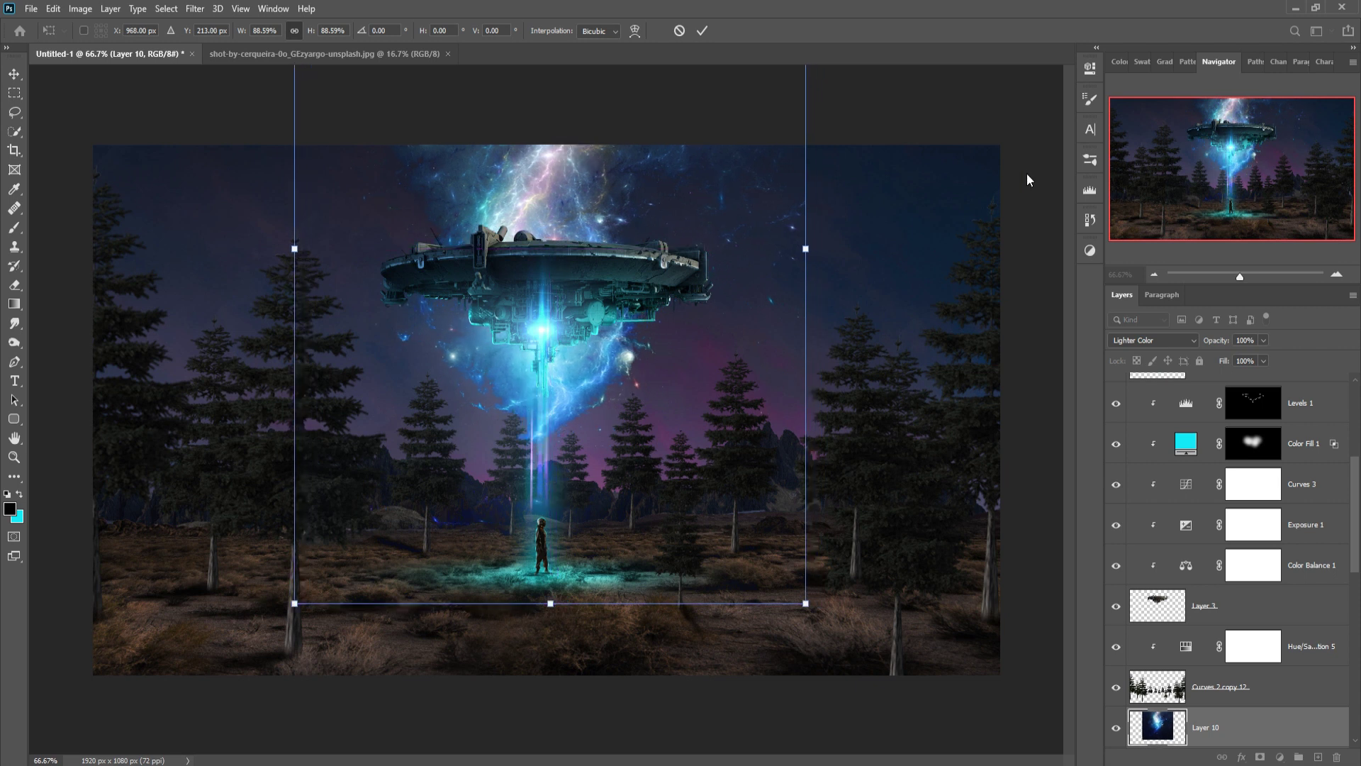
click(702, 31)
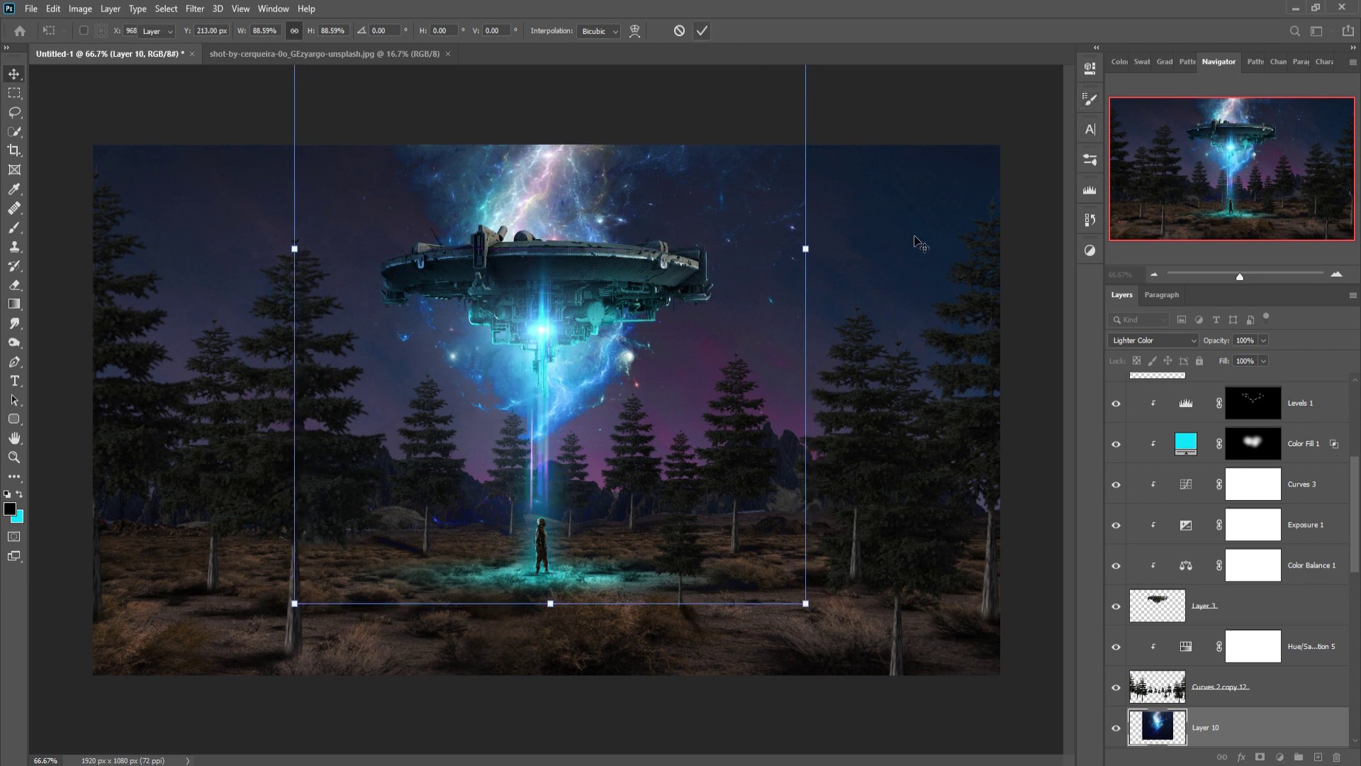
click(1152, 341)
click(1134, 485)
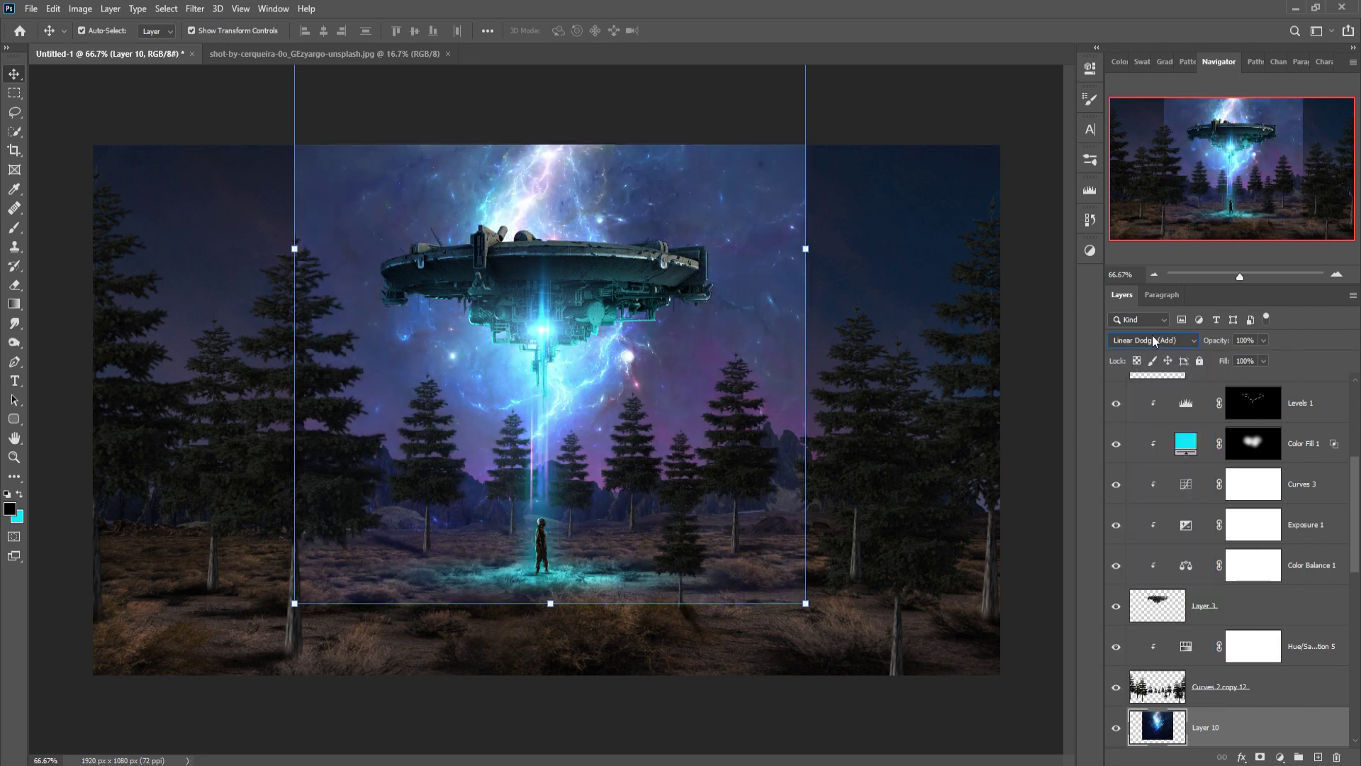
Step: Mask Layer 10 and hide its hard edges over the trees with a 400 px brush
click(1261, 757)
click(14, 229)
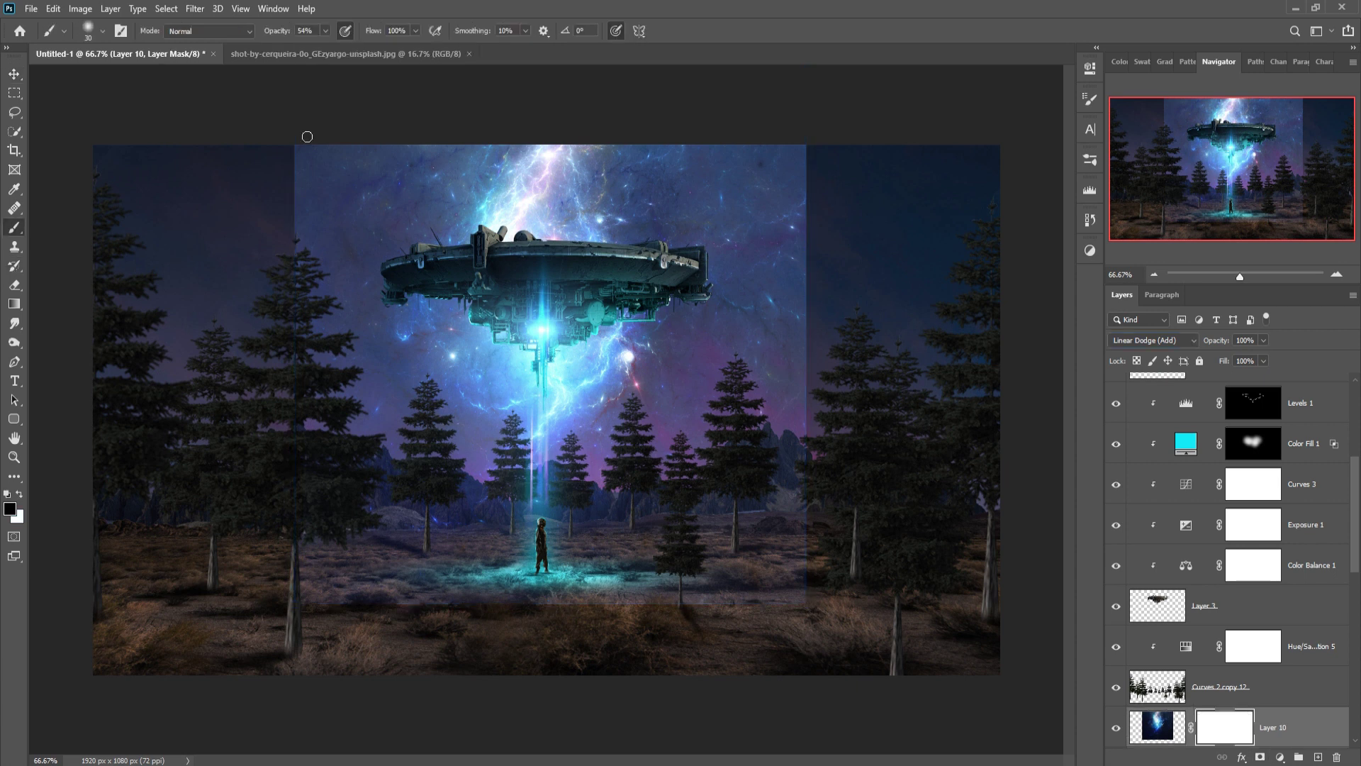
key(bracketright)
key(bracketright)
key(bracketright)
key(bracketright)
key(bracketright)
key(bracketright)
key(bracketright)
key(bracketright)
key(bracketright)
key(bracketright)
drag(364, 182, 359, 228)
drag(334, 395, 334, 501)
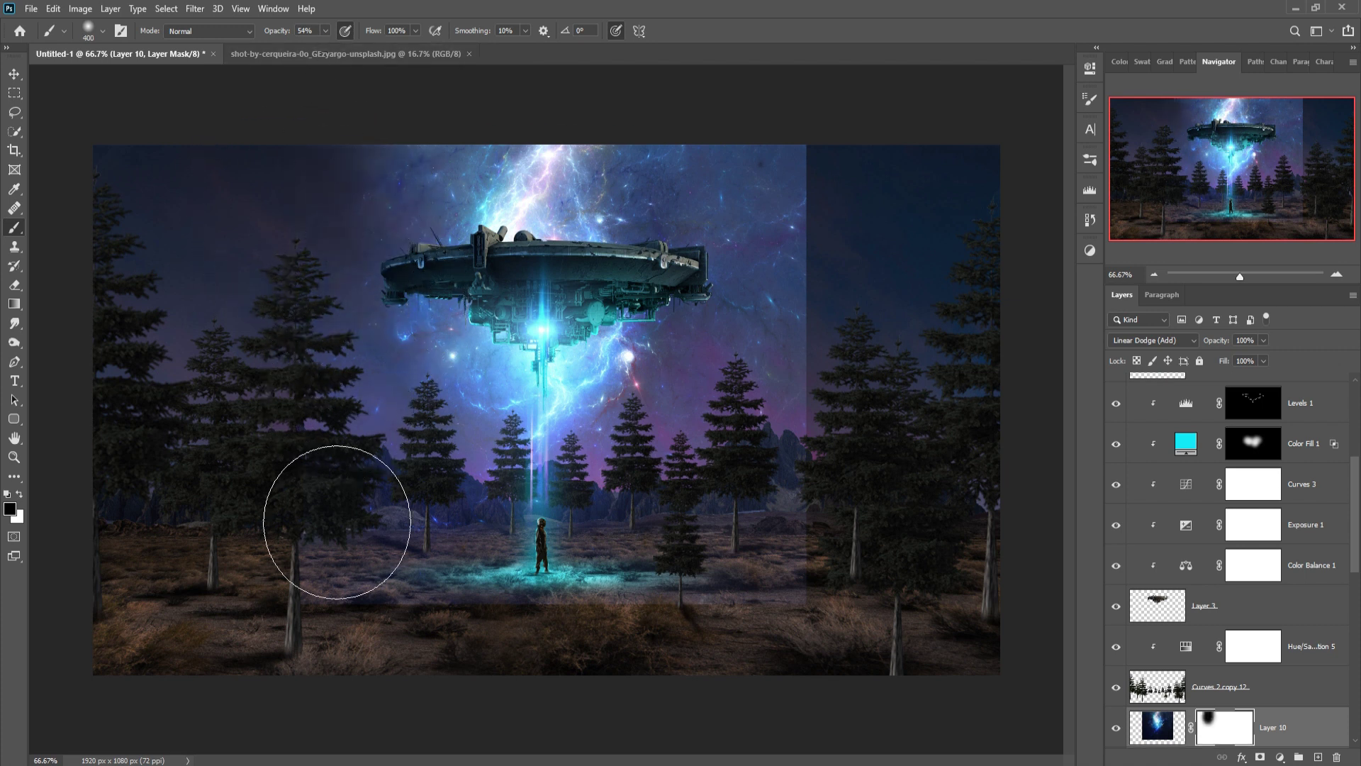
mouse_move(334, 364)
mouse_down()
mouse_move(397, 757)
mouse_move(523, 758)
mouse_move(617, 680)
mouse_move(638, 698)
mouse_move(839, 690)
mouse_move(796, 699)
mouse_up()
mouse_move(878, 519)
mouse_down()
mouse_move(835, 501)
mouse_move(890, 349)
mouse_move(820, 137)
mouse_move(919, 225)
mouse_move(884, 304)
mouse_move(921, 389)
mouse_move(887, 511)
mouse_move(802, 531)
mouse_up()
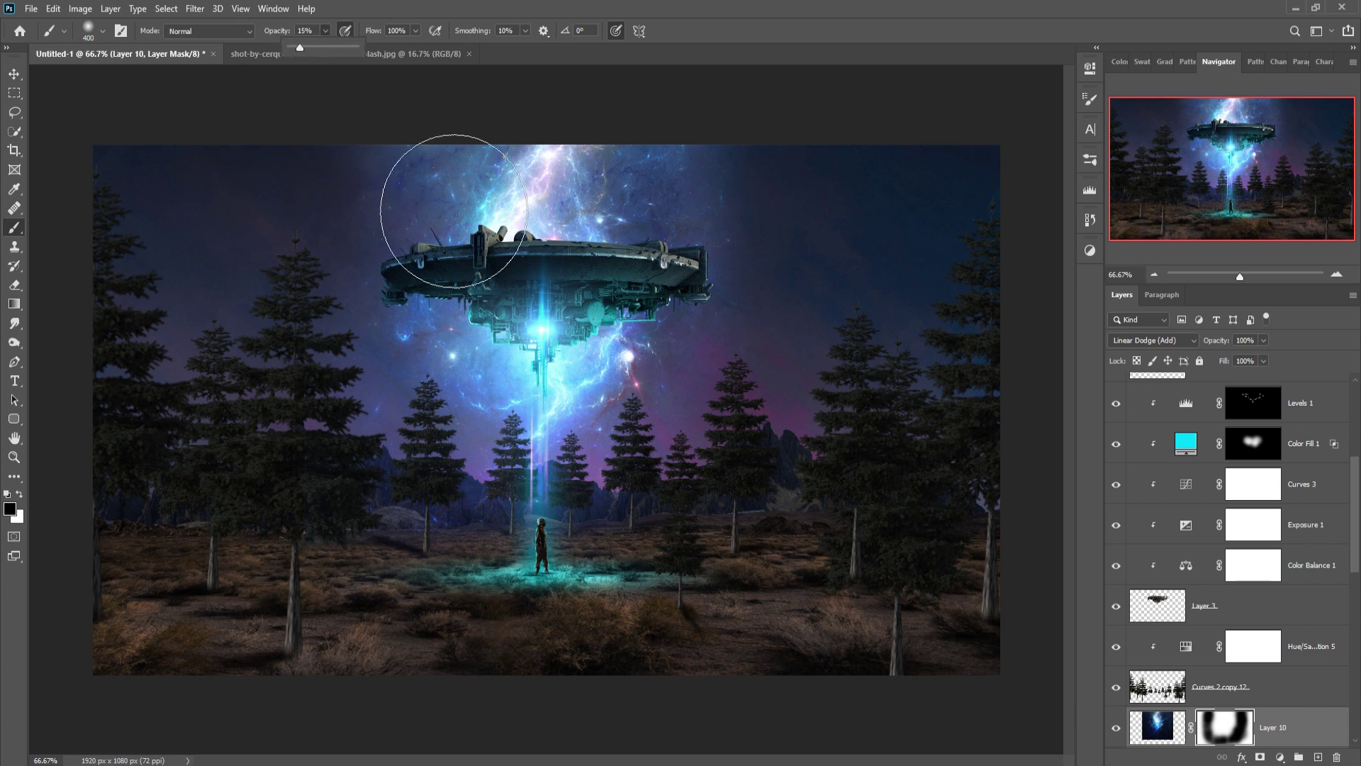
Step: At 15% opacity, softly fade the galaxy glow from the ship down over the lower-right trees
click(482, 213)
drag(505, 149, 471, 577)
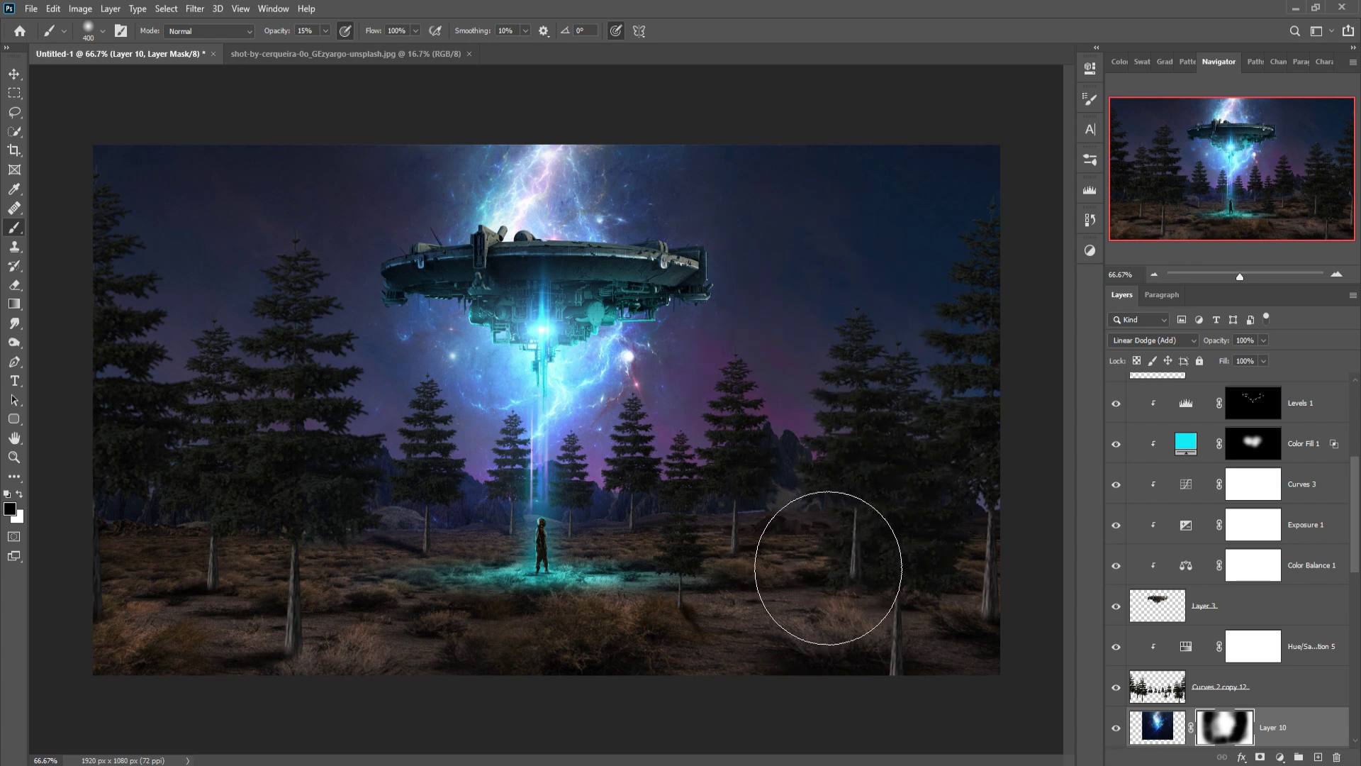
drag(395, 426, 404, 483)
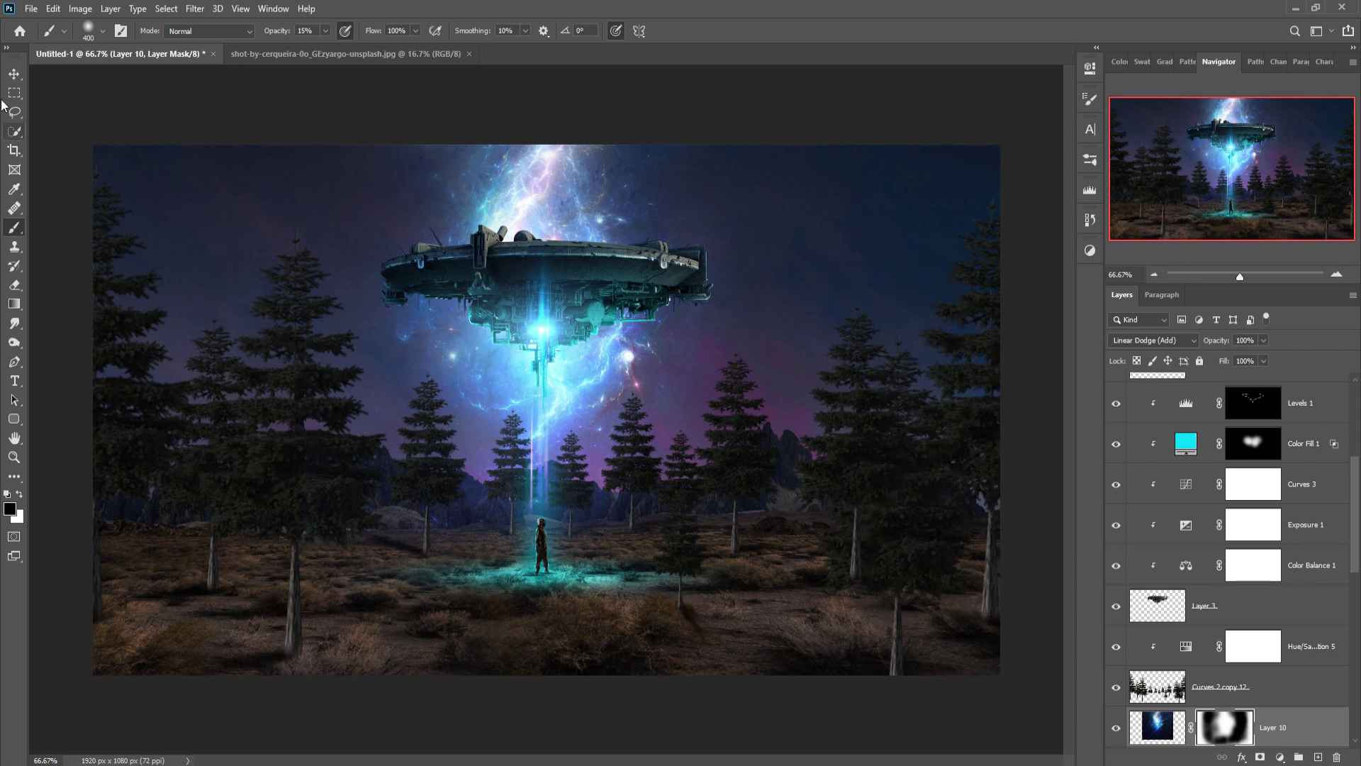
click(14, 76)
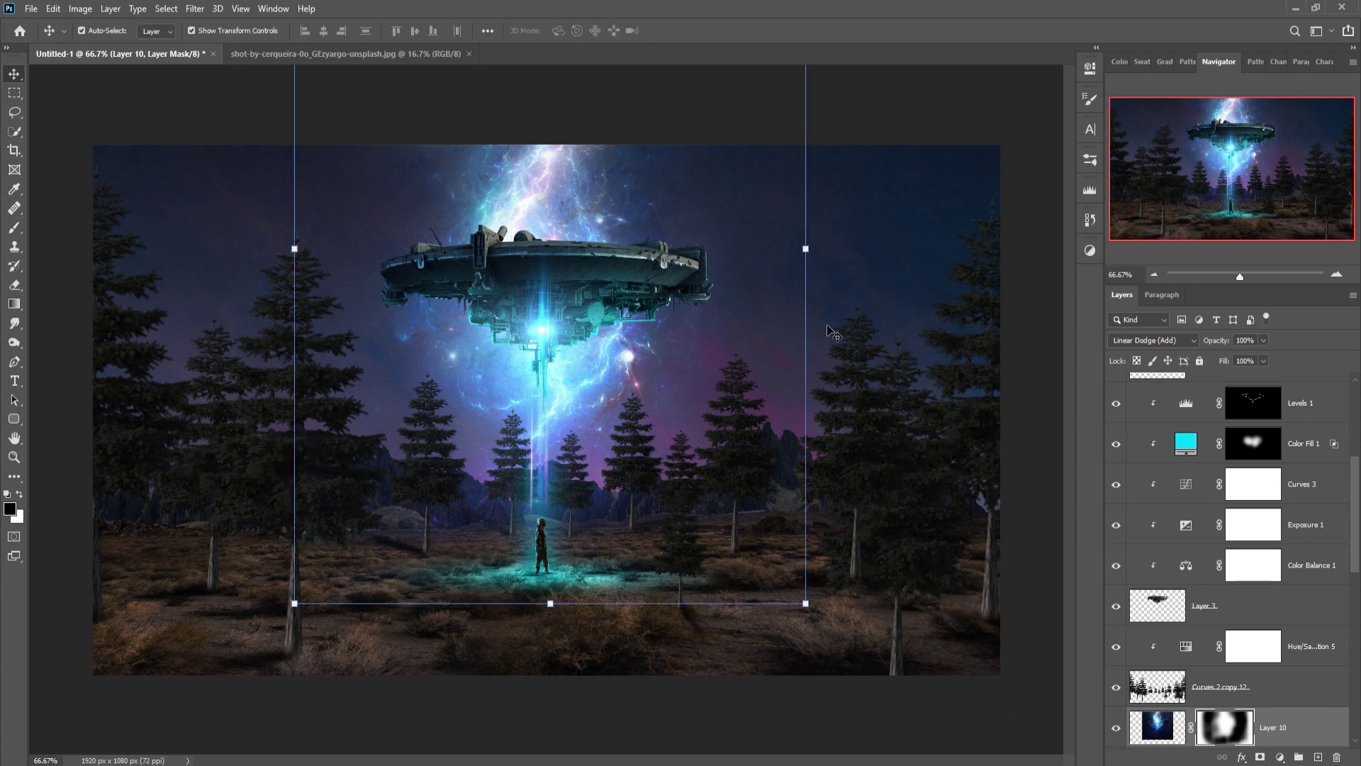
Step: Bring the galaxy photo into the composite as Layer 11 and close its document
scroll(1336, 624, down, 8)
scroll(1333, 623, down, 2)
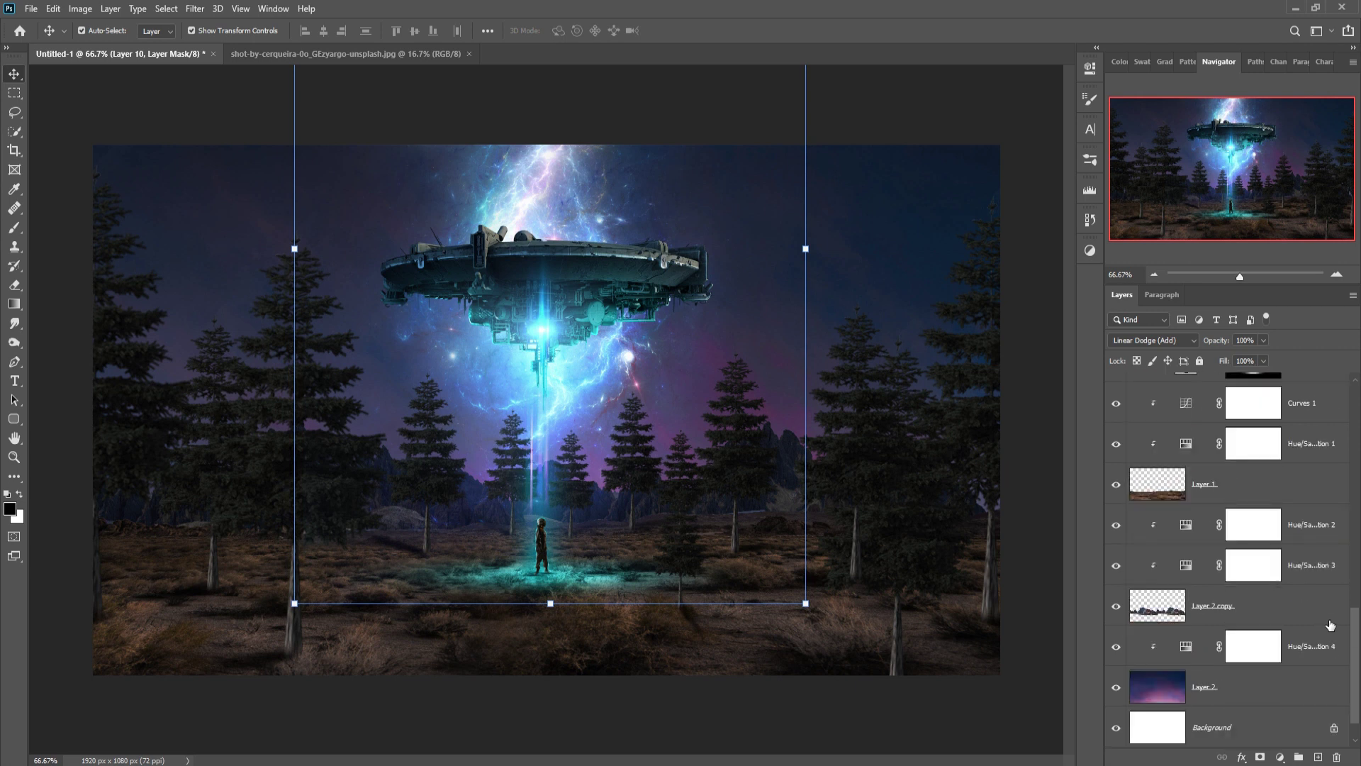
scroll(1330, 621, up, 2)
click(368, 58)
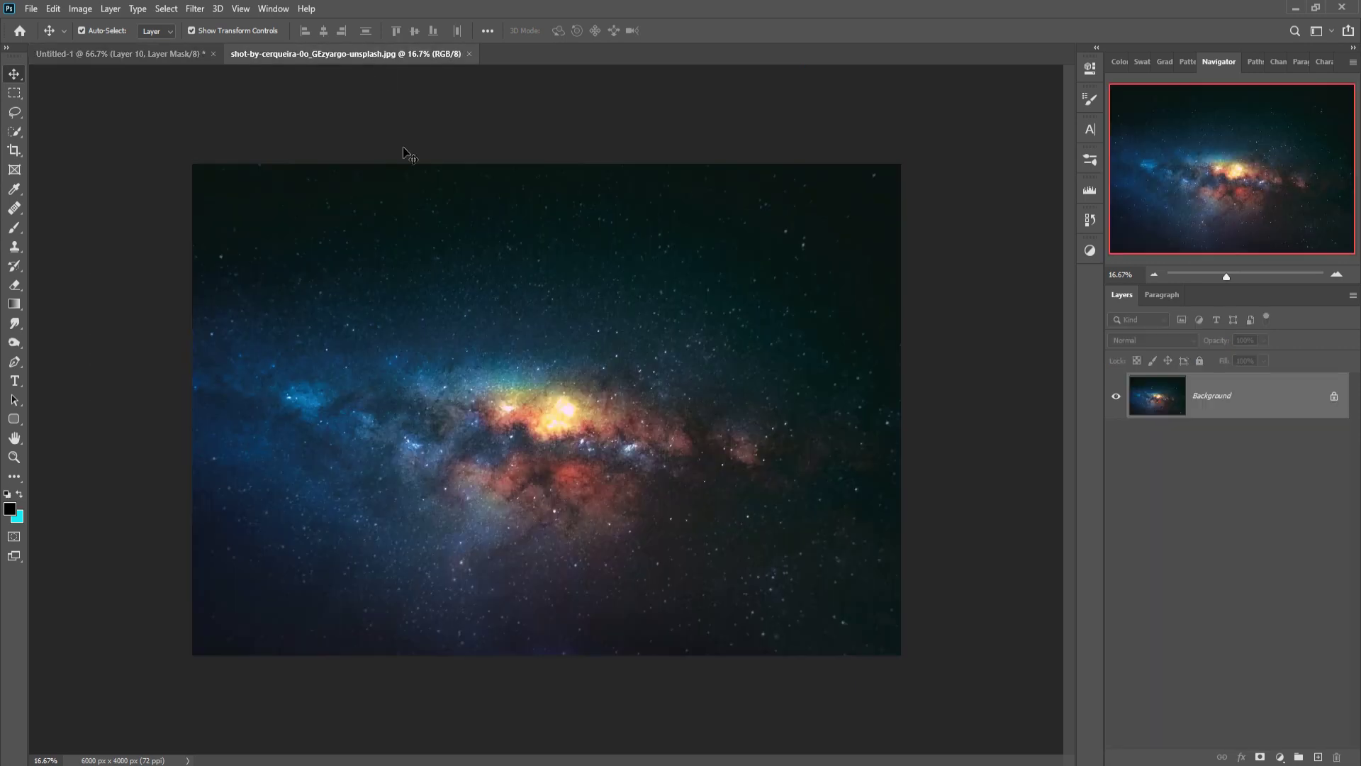
mouse_move(346, 57)
mouse_down()
mouse_move(350, 104)
mouse_move(892, 440)
mouse_move(295, 211)
mouse_up()
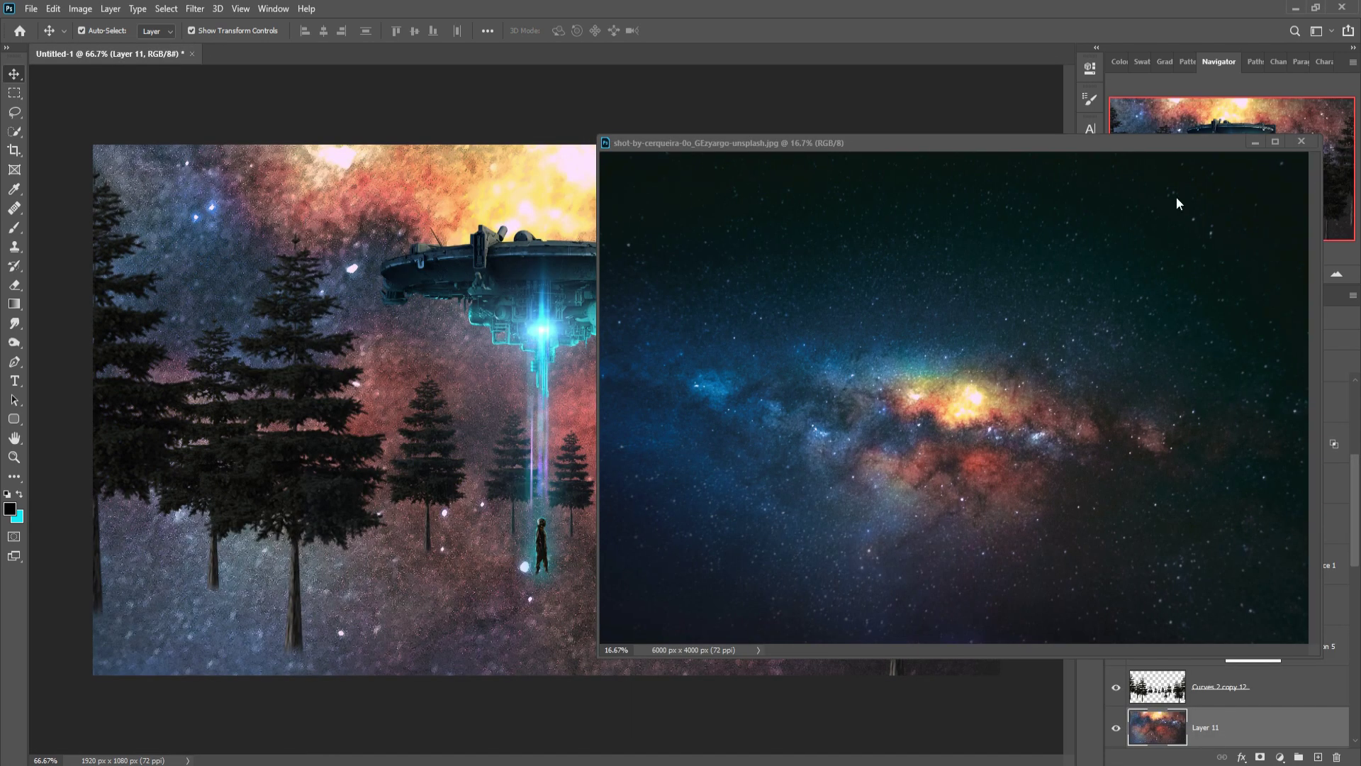
click(1254, 142)
Step: Move Layer 11 above Hue/Saturation 4 in the layer stack
scroll(1297, 681, down, 5)
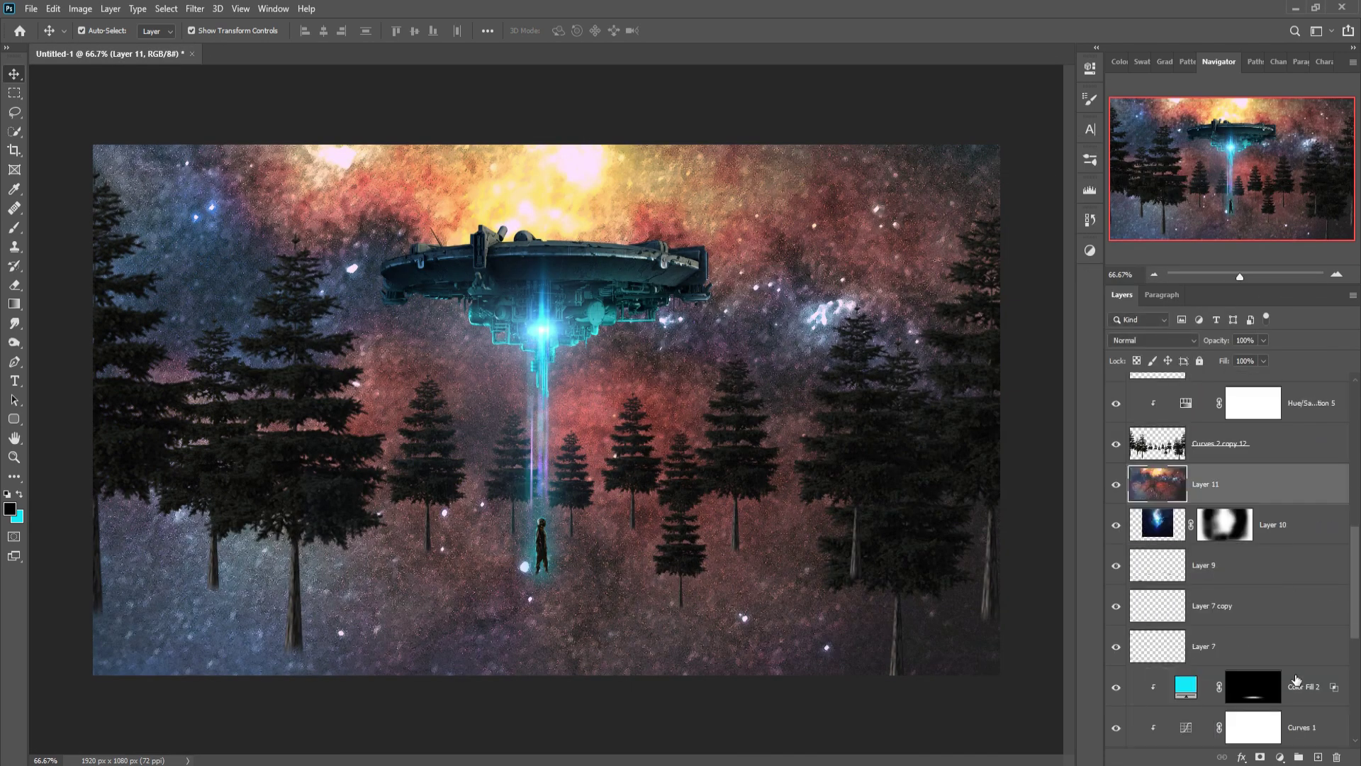
scroll(1269, 486, down, 3)
scroll(1270, 486, down, 3)
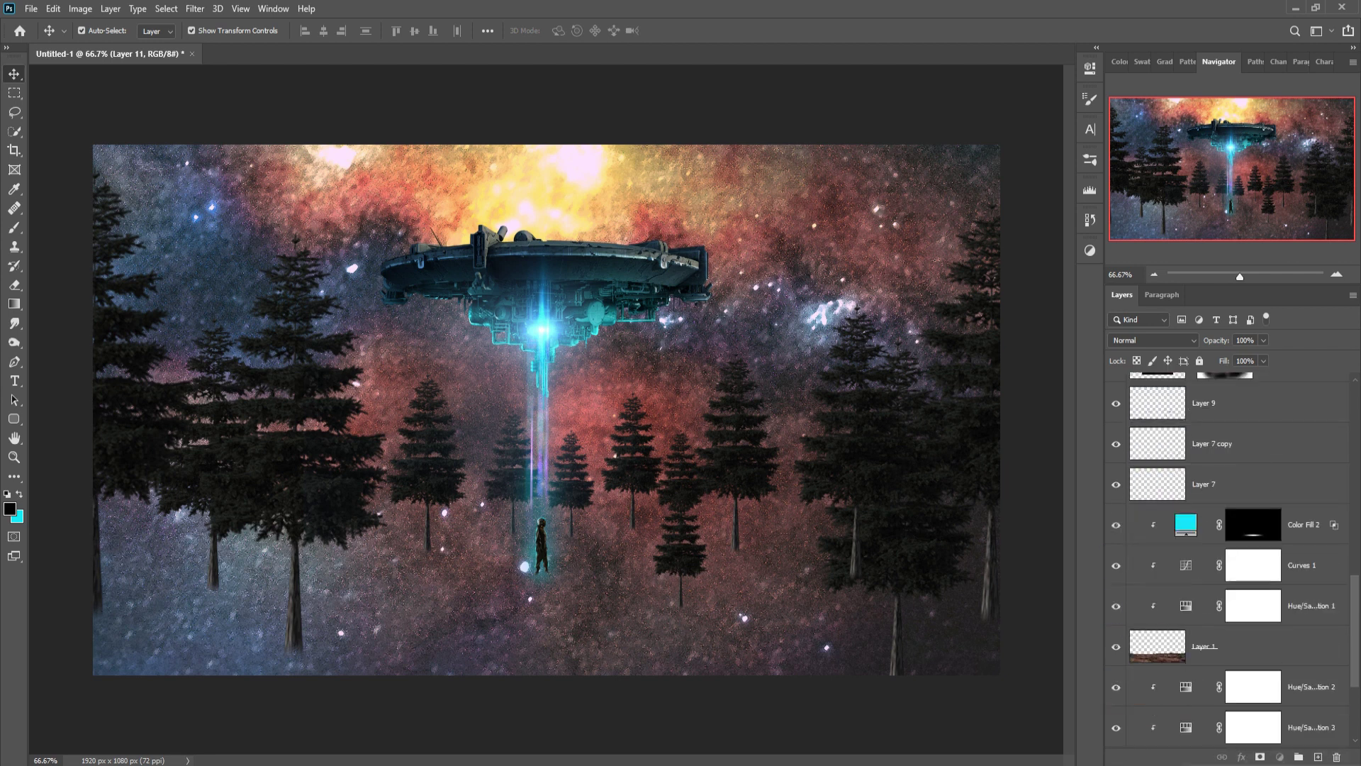
scroll(1269, 485, down, 3)
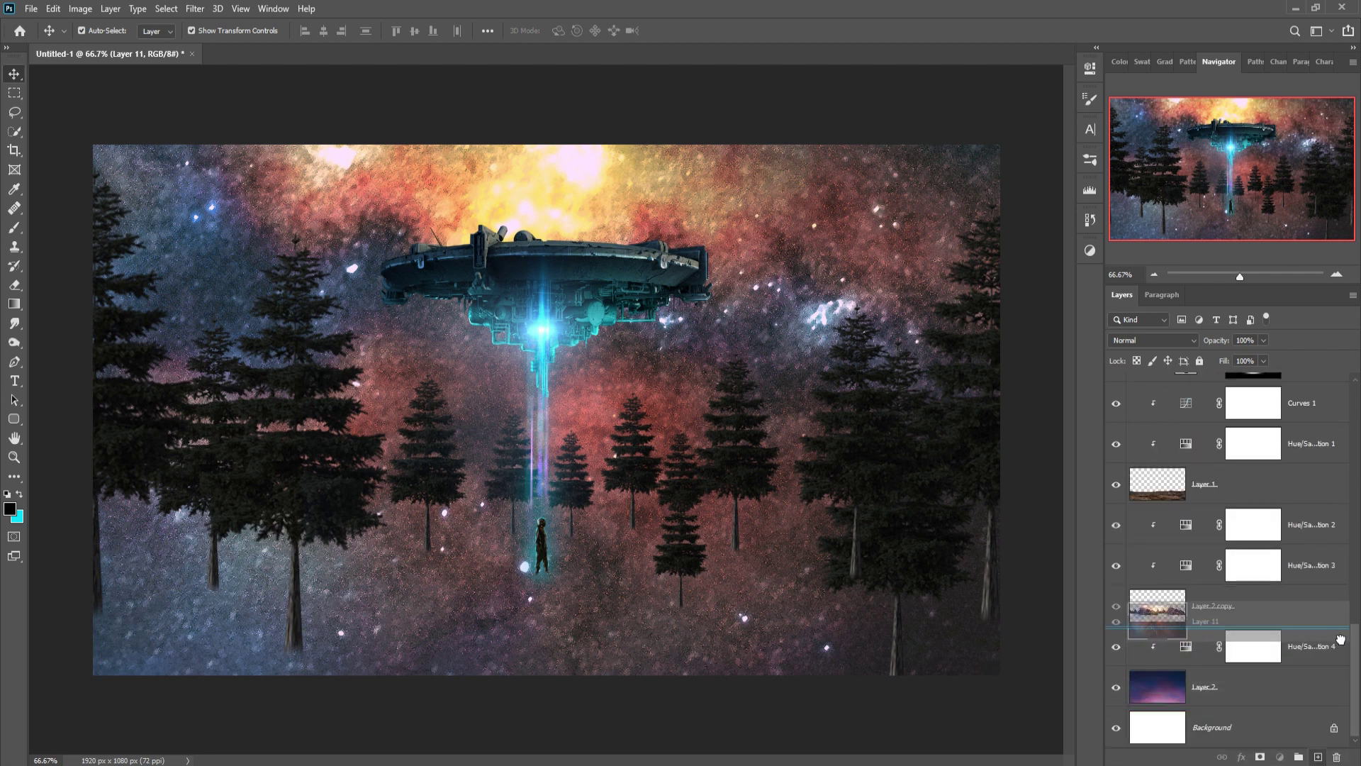
drag(1205, 730, 1336, 637)
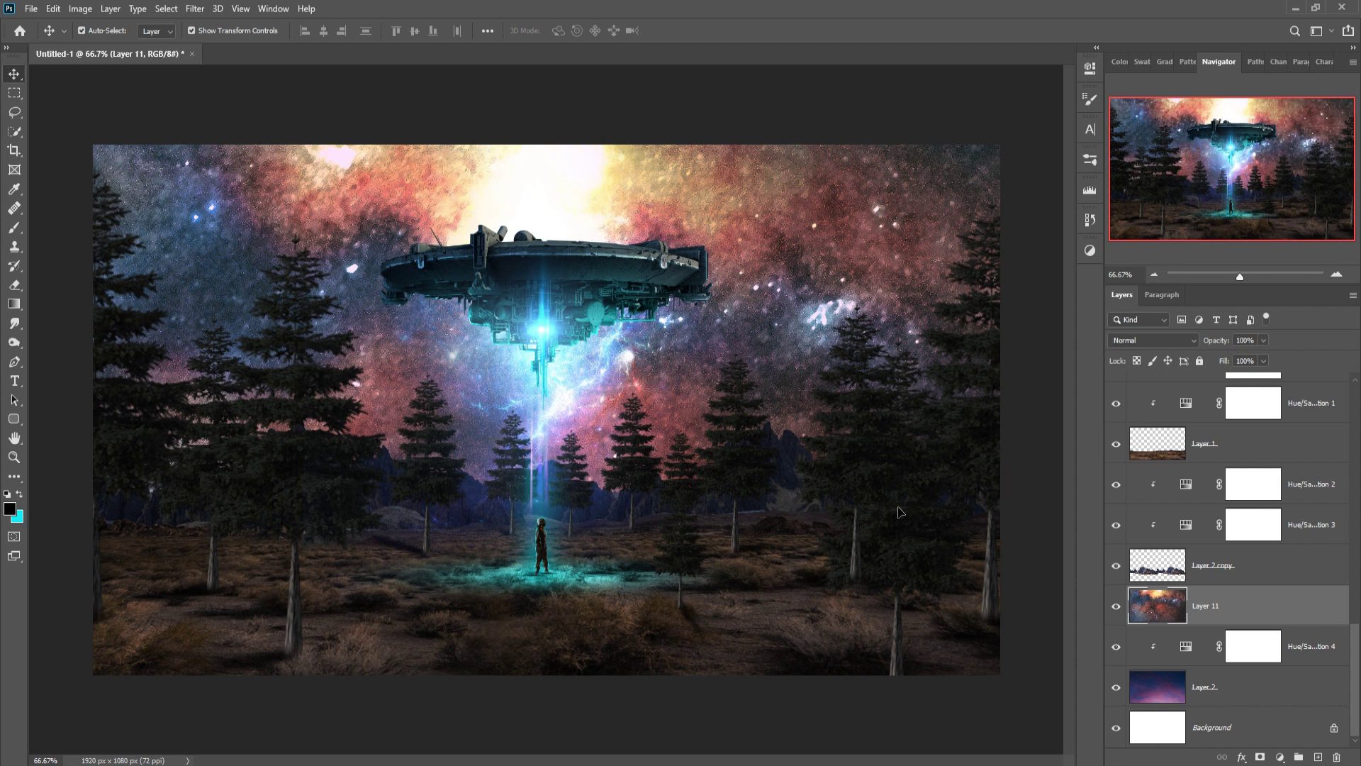
Step: Scale Layer 11 to about 46.6% and position it over the sky behind the trees
key(ctrl+minus)
key(ctrl+minus)
key(ctrl+minus)
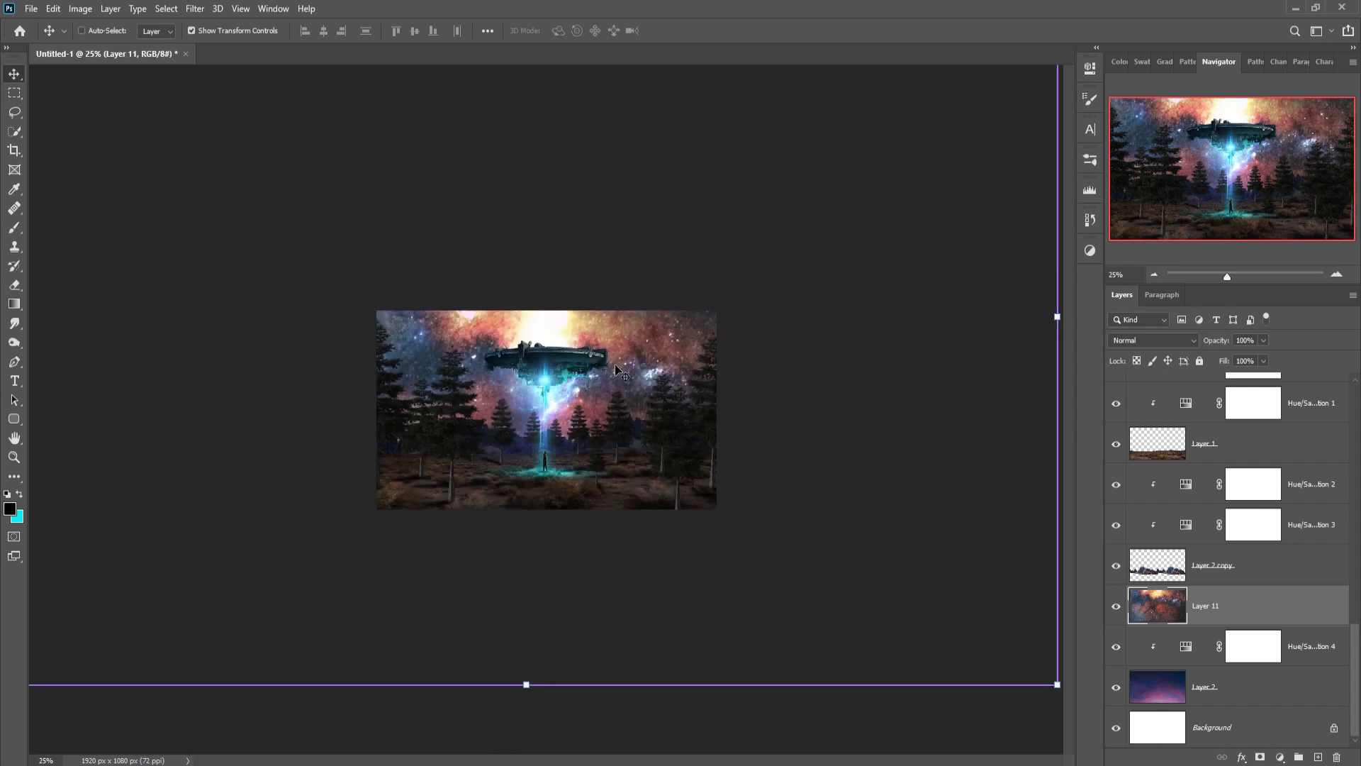
key(ctrl+minus)
drag(540, 593, 543, 325)
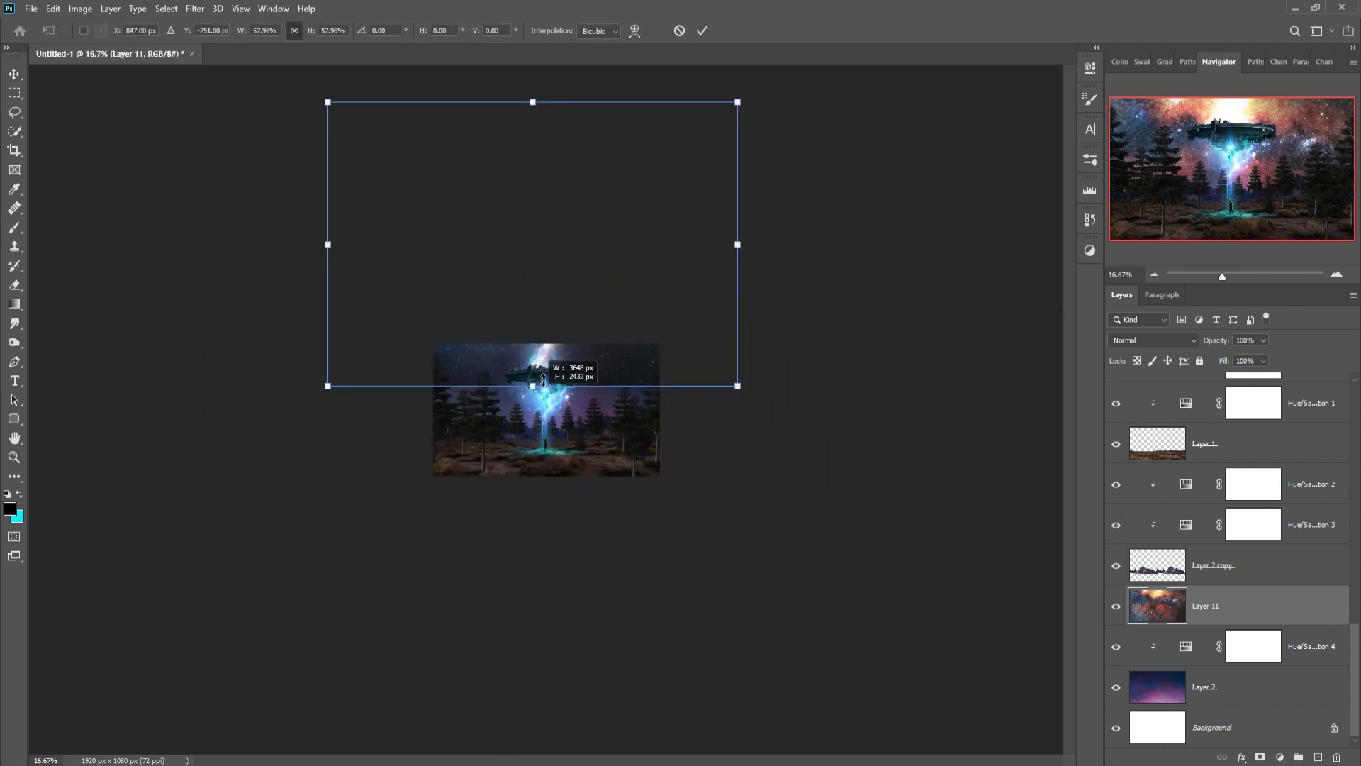
drag(584, 247, 594, 325)
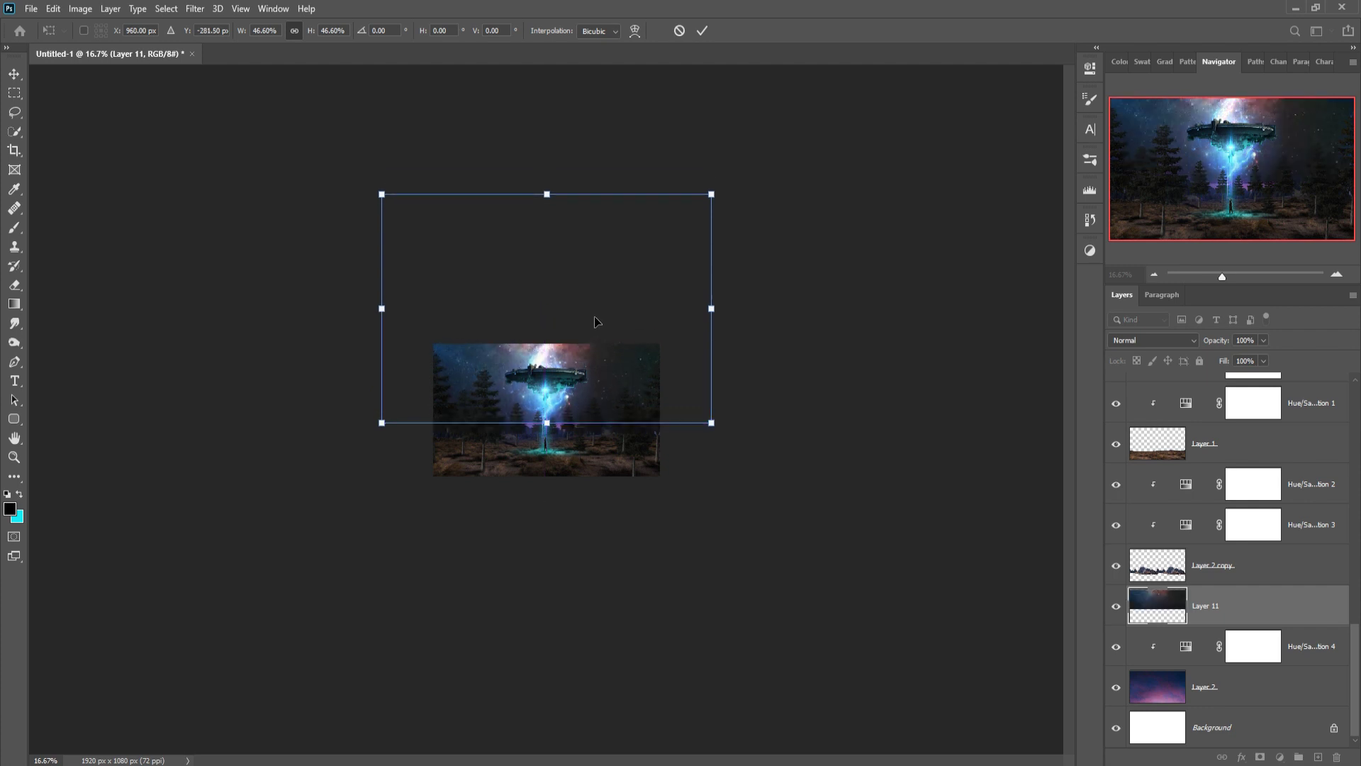
click(702, 31)
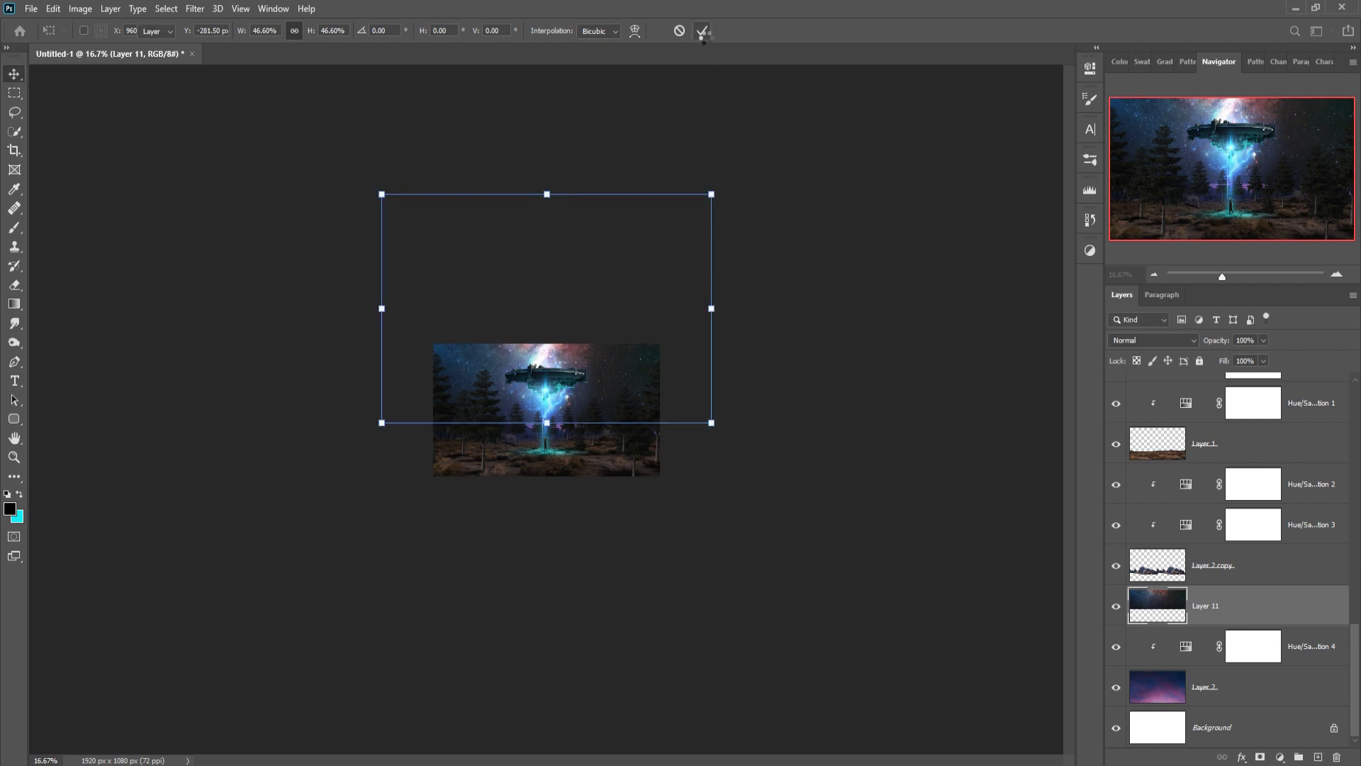
key(ctrl+minus)
key(ctrl+plus)
key(ctrl+plus)
key(ctrl+plus)
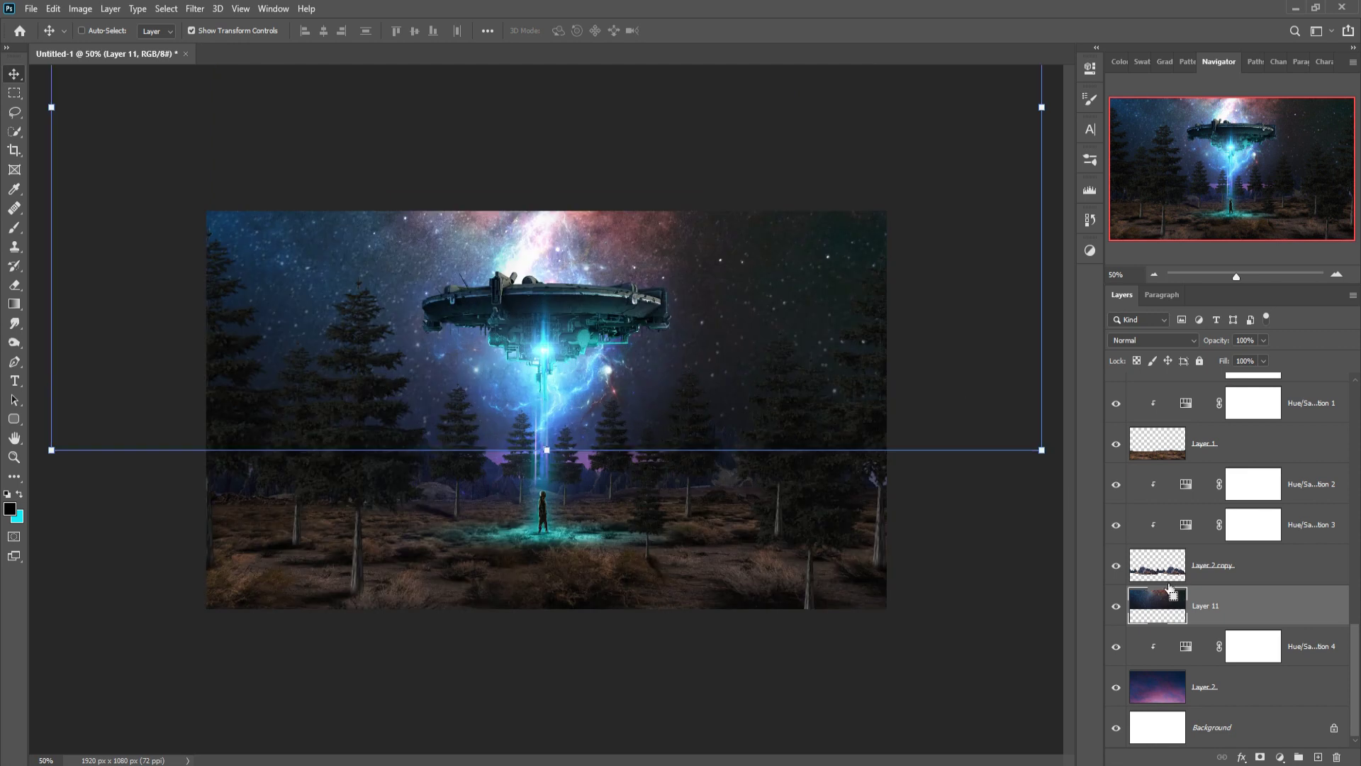
Step: Mask Layer 11 and paint it out over the ground around the astronaut
click(1263, 758)
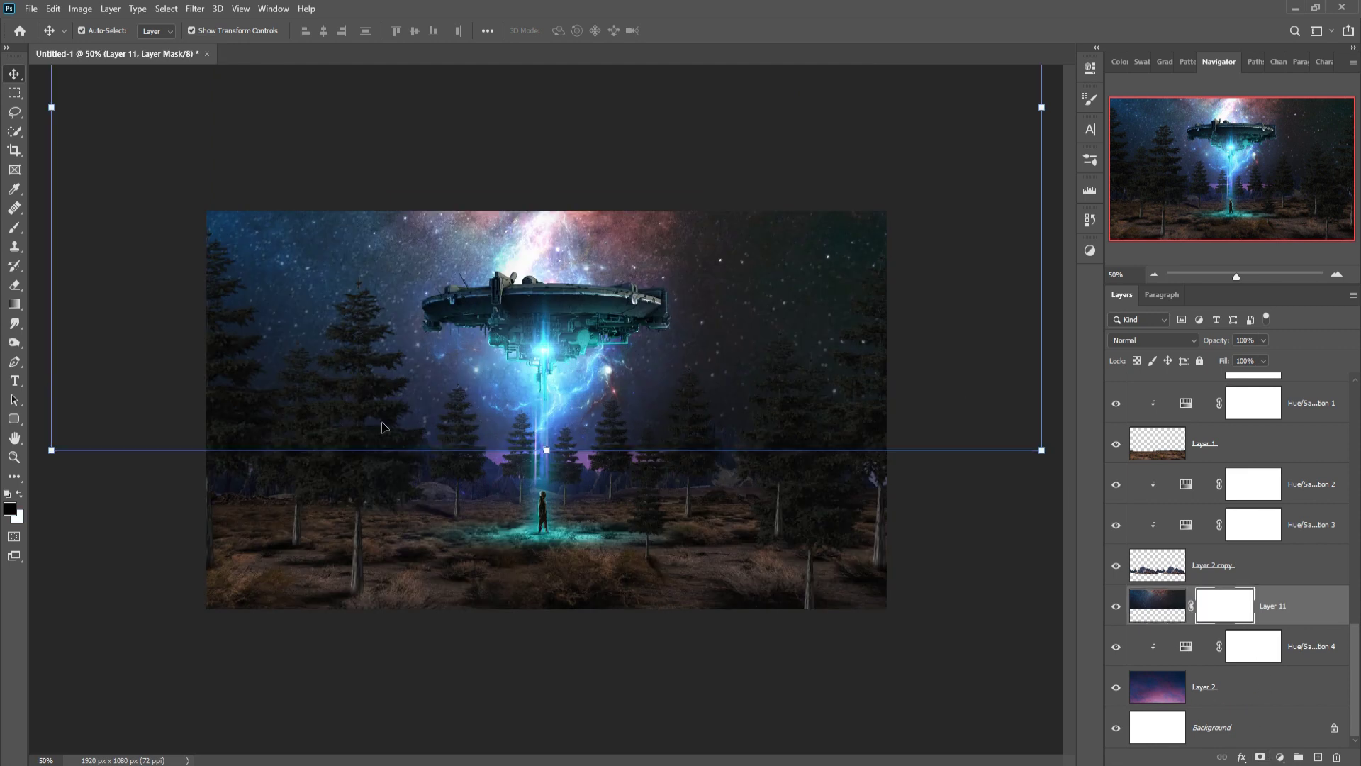
click(13, 228)
mouse_move(546, 531)
mouse_down()
mouse_move(499, 530)
mouse_move(668, 541)
mouse_move(620, 526)
mouse_move(617, 555)
mouse_move(629, 523)
mouse_move(510, 531)
mouse_move(517, 502)
mouse_move(523, 562)
mouse_move(461, 475)
mouse_move(471, 508)
mouse_move(662, 556)
mouse_move(723, 495)
mouse_move(750, 503)
mouse_up()
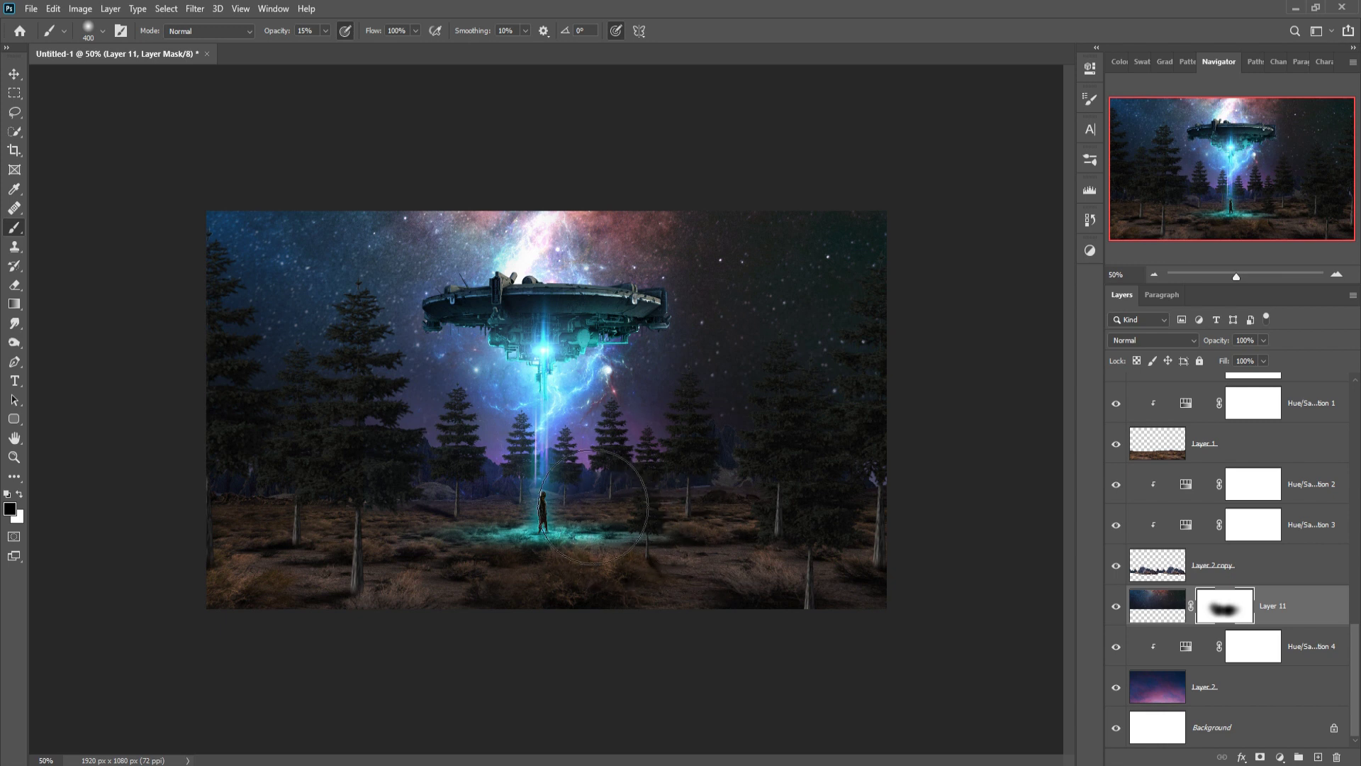
mouse_move(579, 528)
mouse_down()
mouse_move(547, 480)
mouse_move(462, 492)
mouse_move(489, 496)
mouse_move(453, 530)
mouse_up()
mouse_move(723, 531)
mouse_down()
mouse_move(786, 539)
mouse_move(781, 577)
mouse_move(738, 517)
mouse_move(395, 511)
mouse_move(440, 492)
mouse_move(430, 525)
mouse_move(471, 502)
mouse_move(683, 517)
mouse_move(638, 501)
mouse_move(730, 508)
mouse_move(799, 486)
mouse_move(684, 450)
mouse_up()
Step: Switch to the Move tool and select Layer 1, the ground layer
click(10, 77)
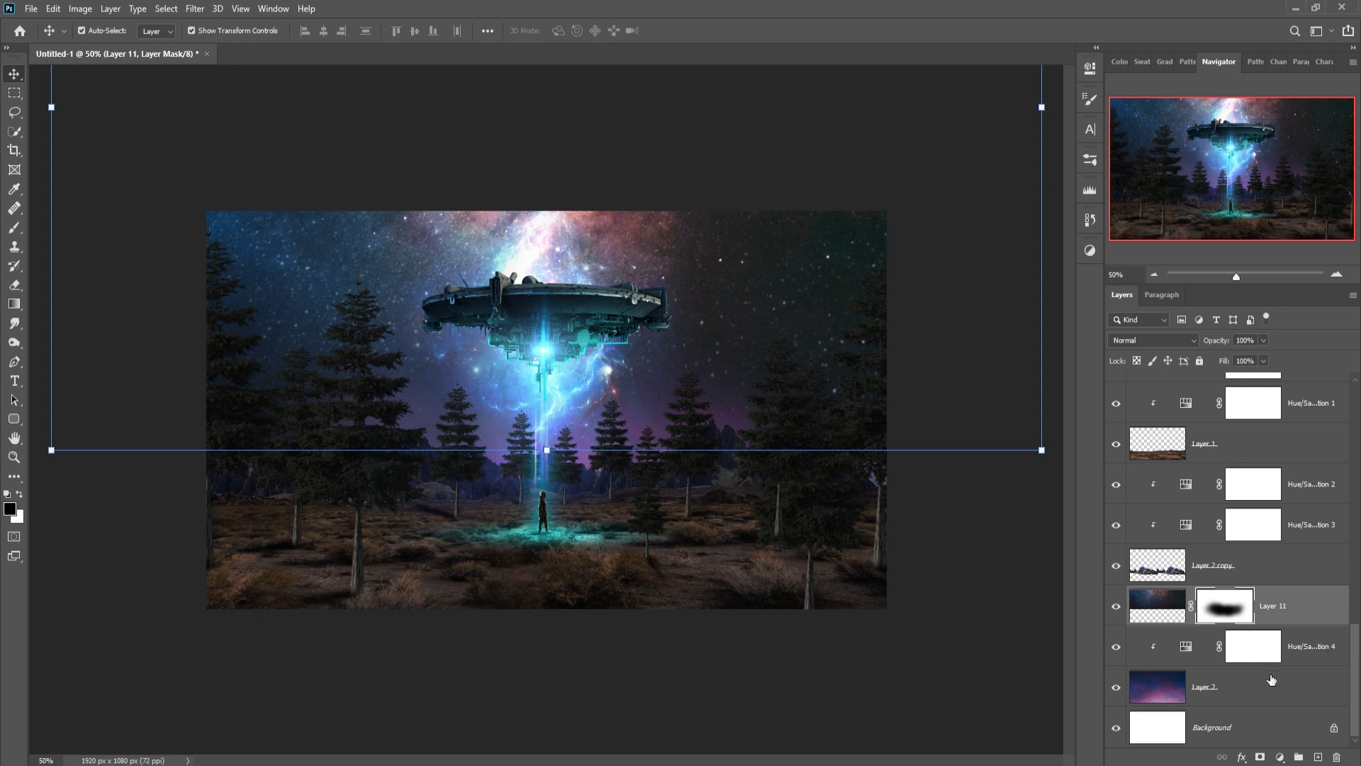
scroll(1272, 673, up, 1)
click(1251, 497)
Step: Lower the lightness of the Hue/Saturation 1 ground adjustment
scroll(1259, 489, up, 1)
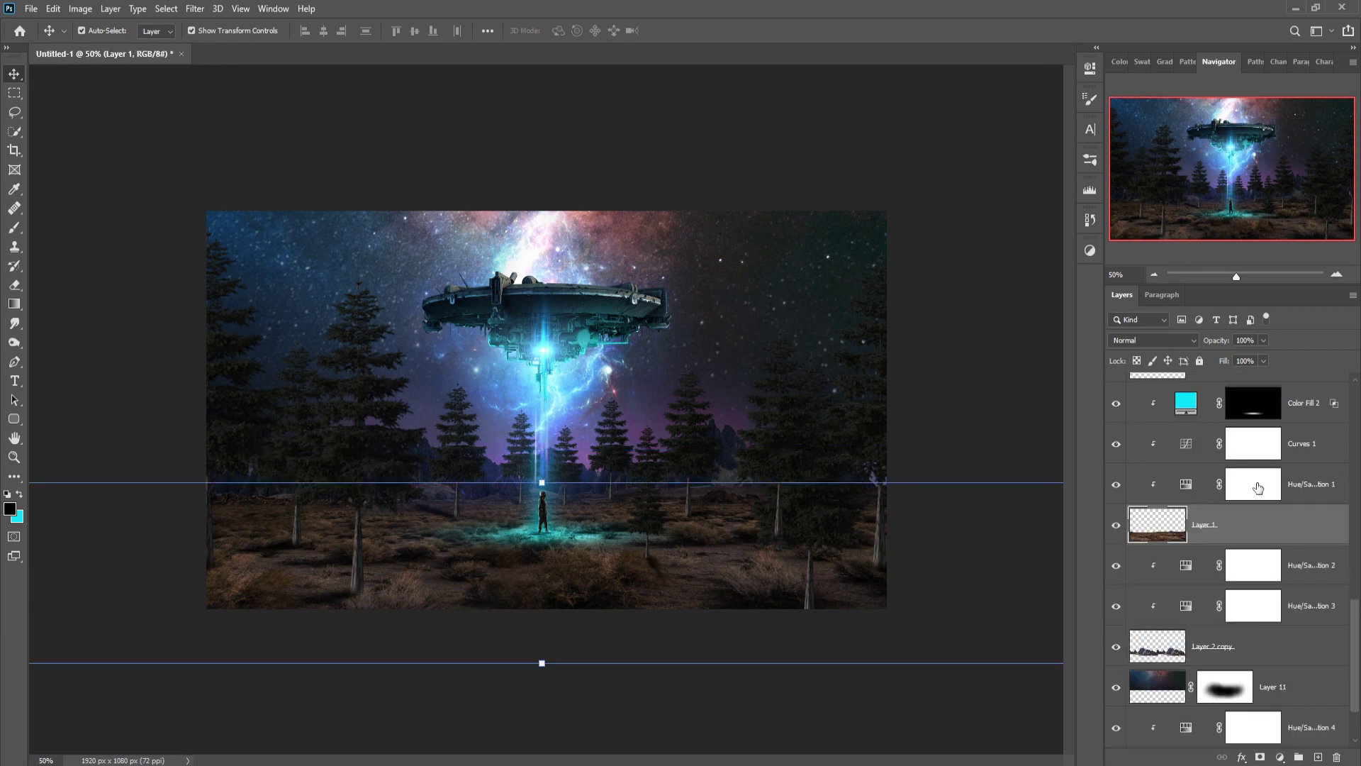
click(1309, 404)
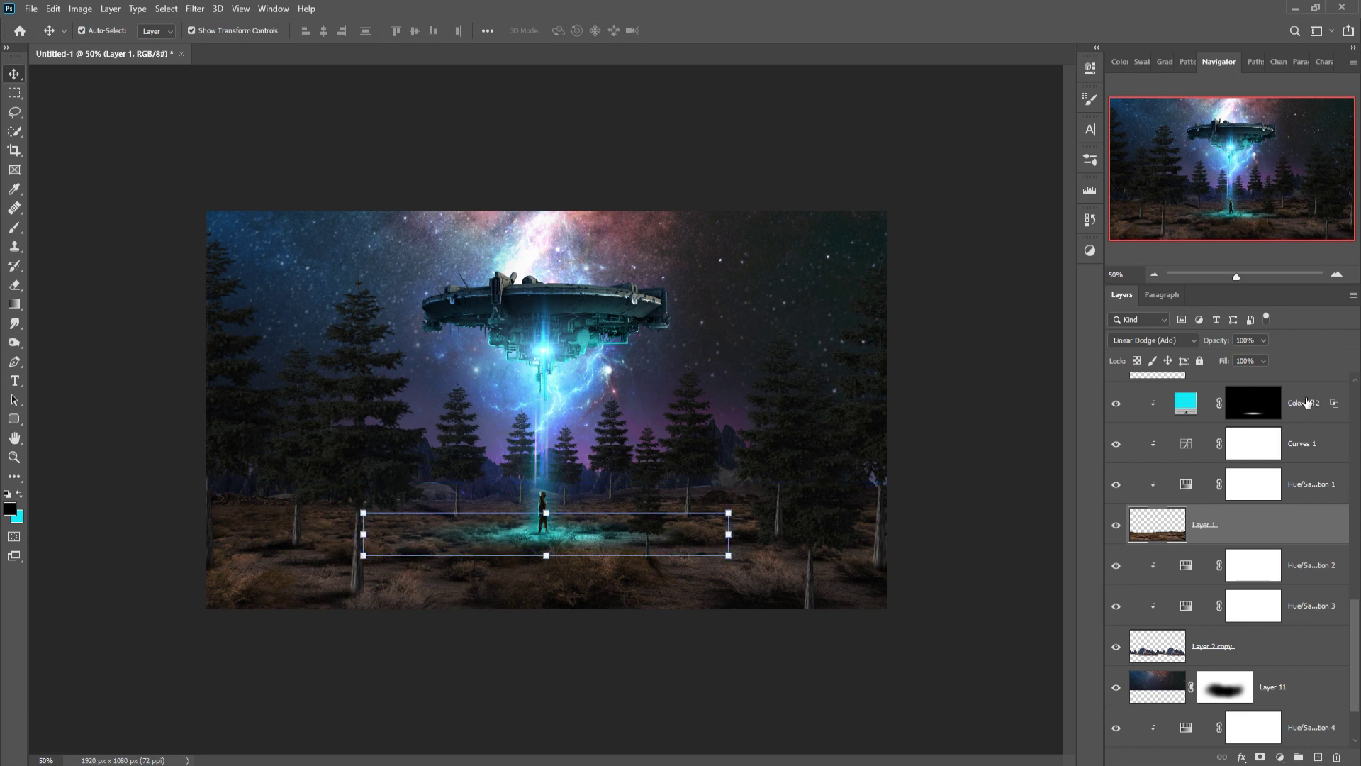
double_click(1193, 489)
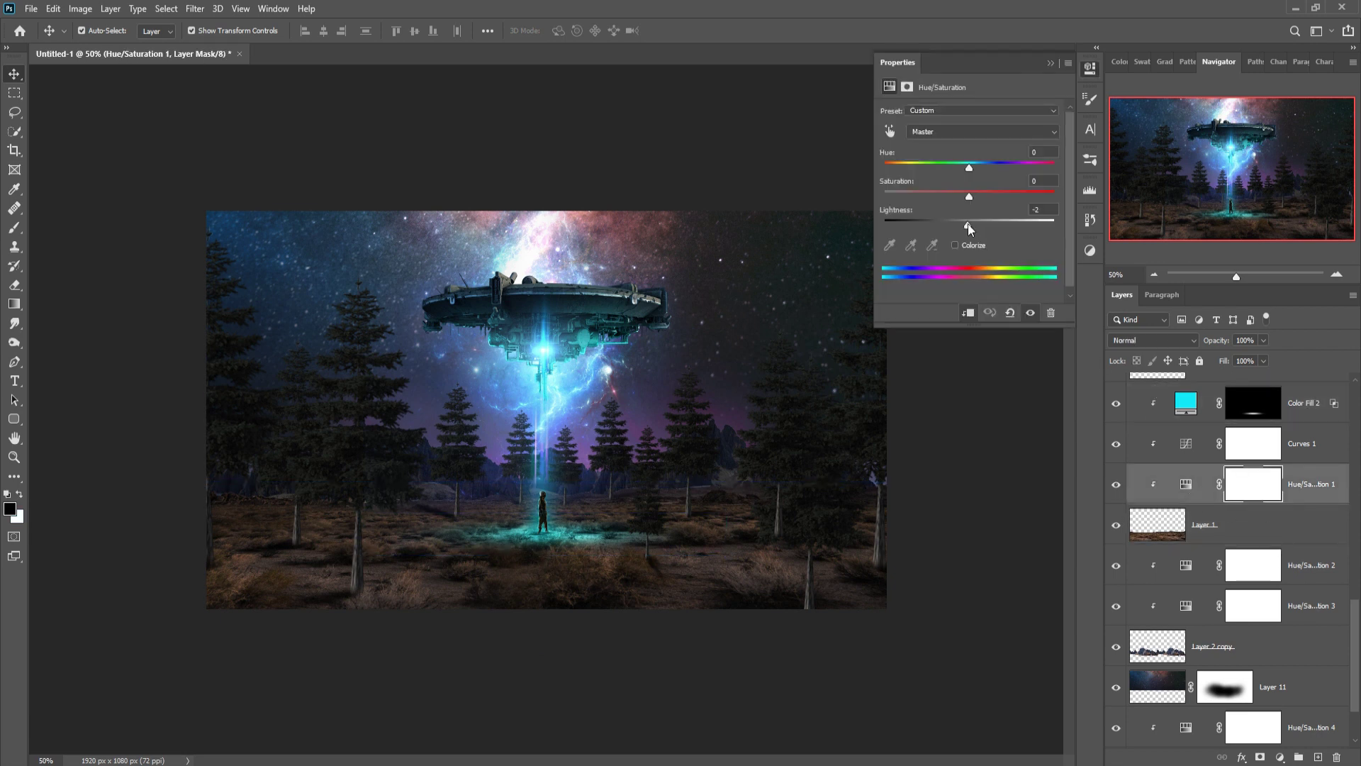
drag(967, 223, 954, 228)
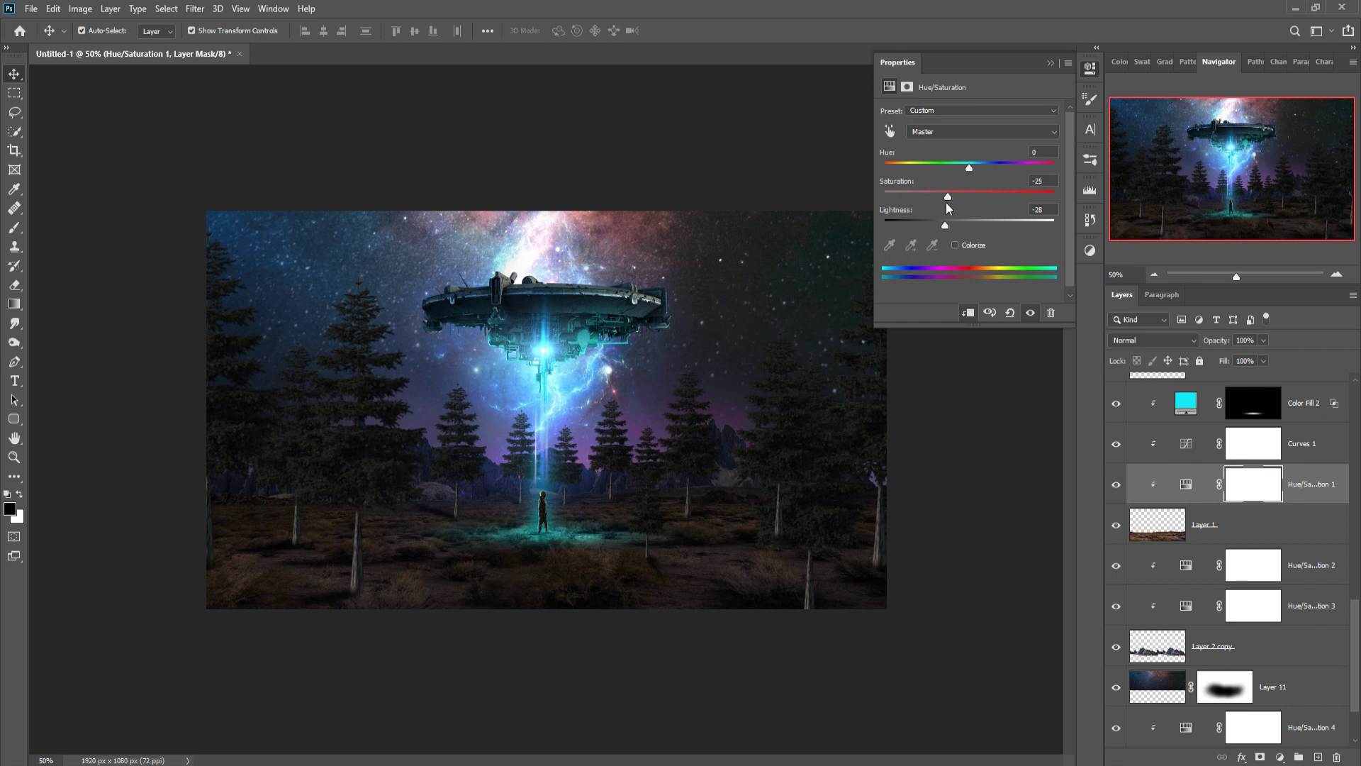
click(1051, 64)
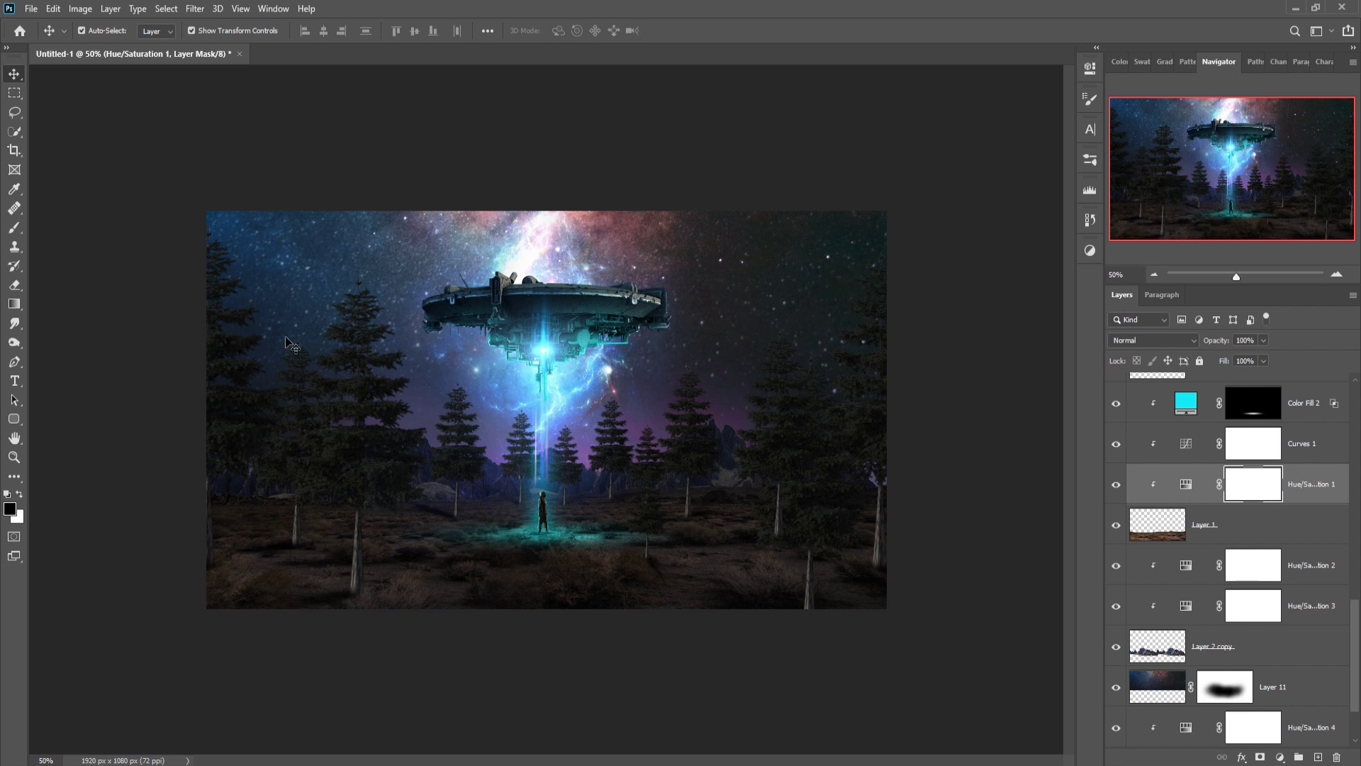
Step: With a quarter-size brush, paint the Hue/Saturation 1 mask beneath the astronaut and start transforming it
click(15, 228)
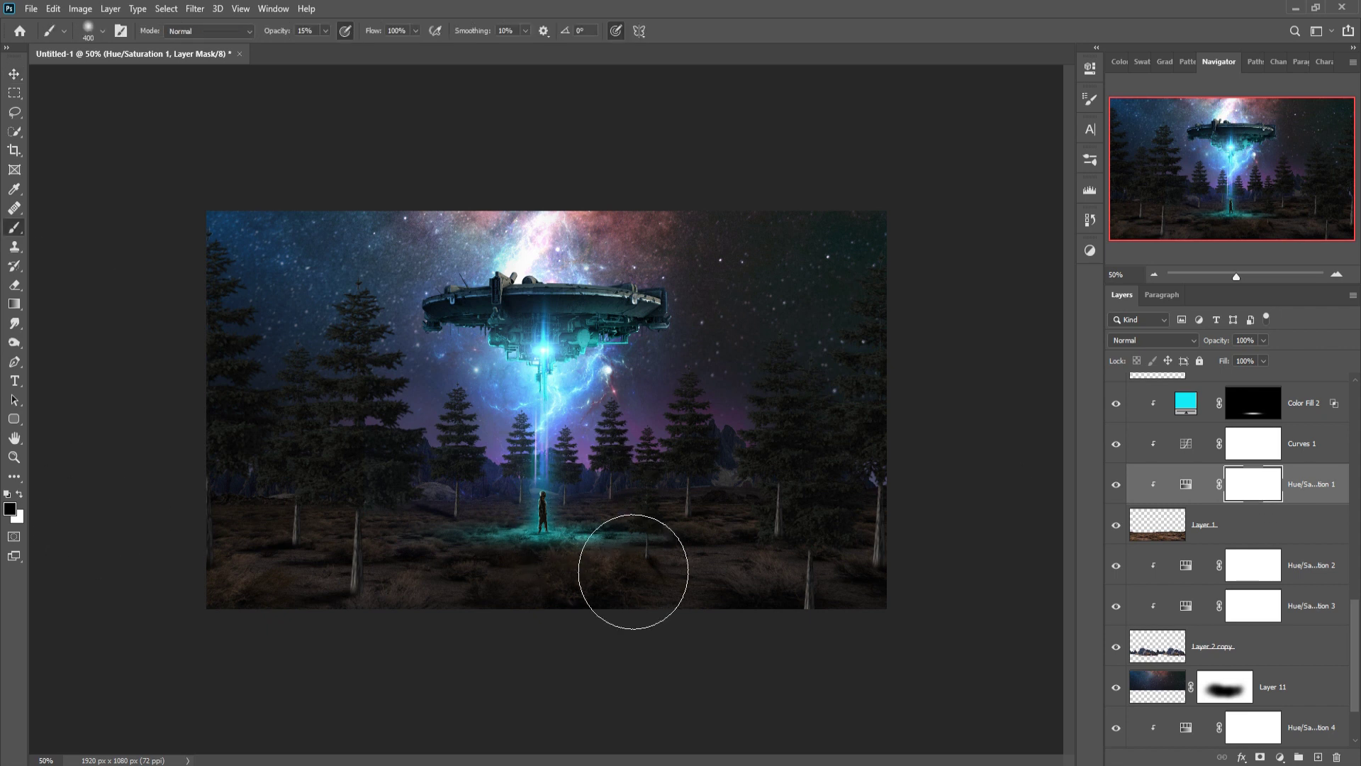
key(bracketleft)
key(bracketleft)
key(bracketleft)
key(bracketleft)
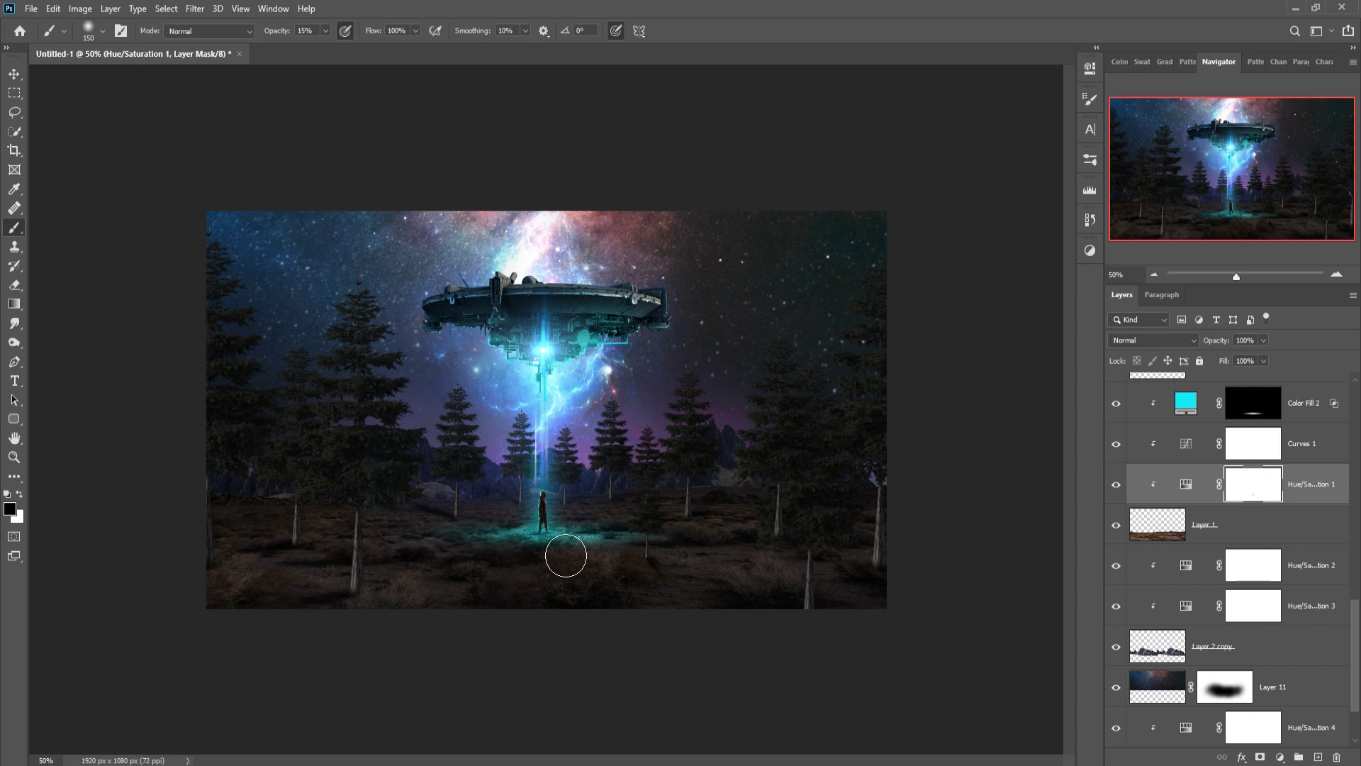
key(bracketleft)
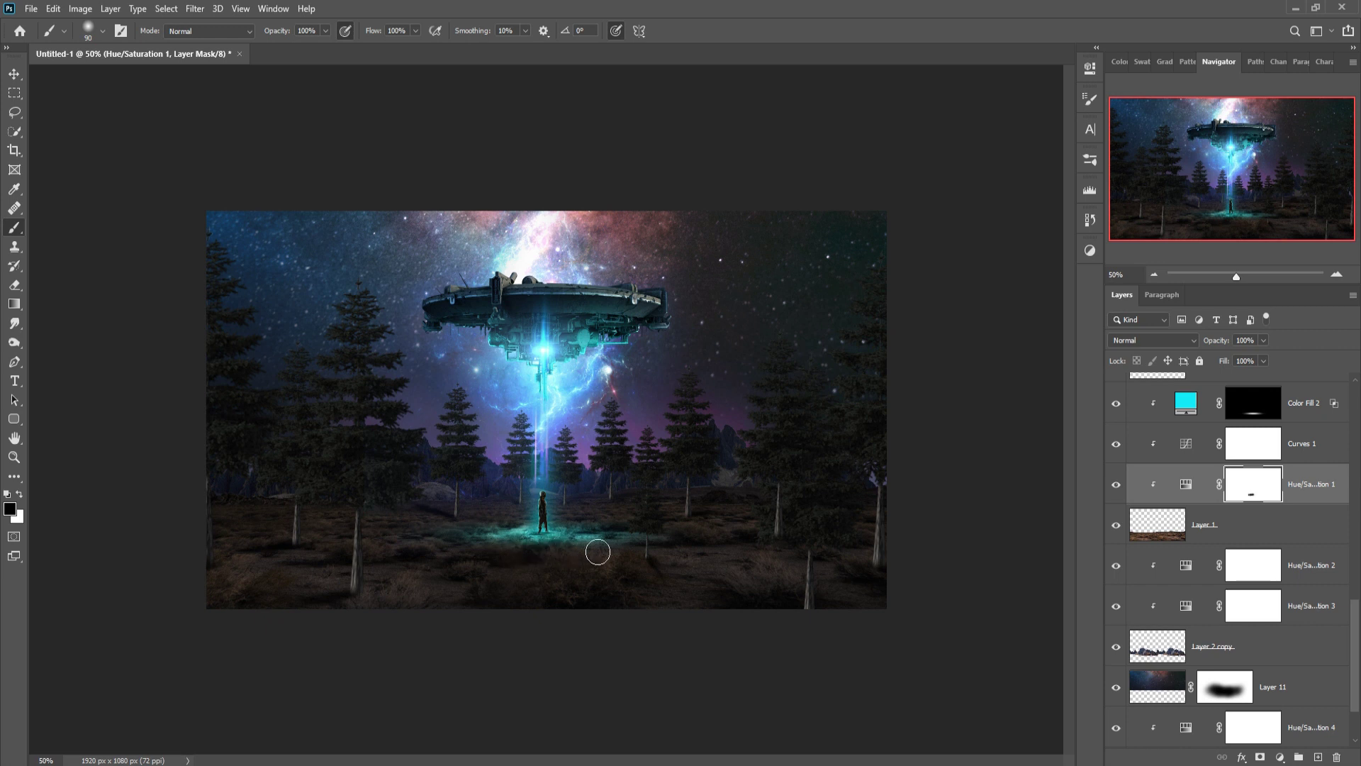
drag(595, 543, 577, 546)
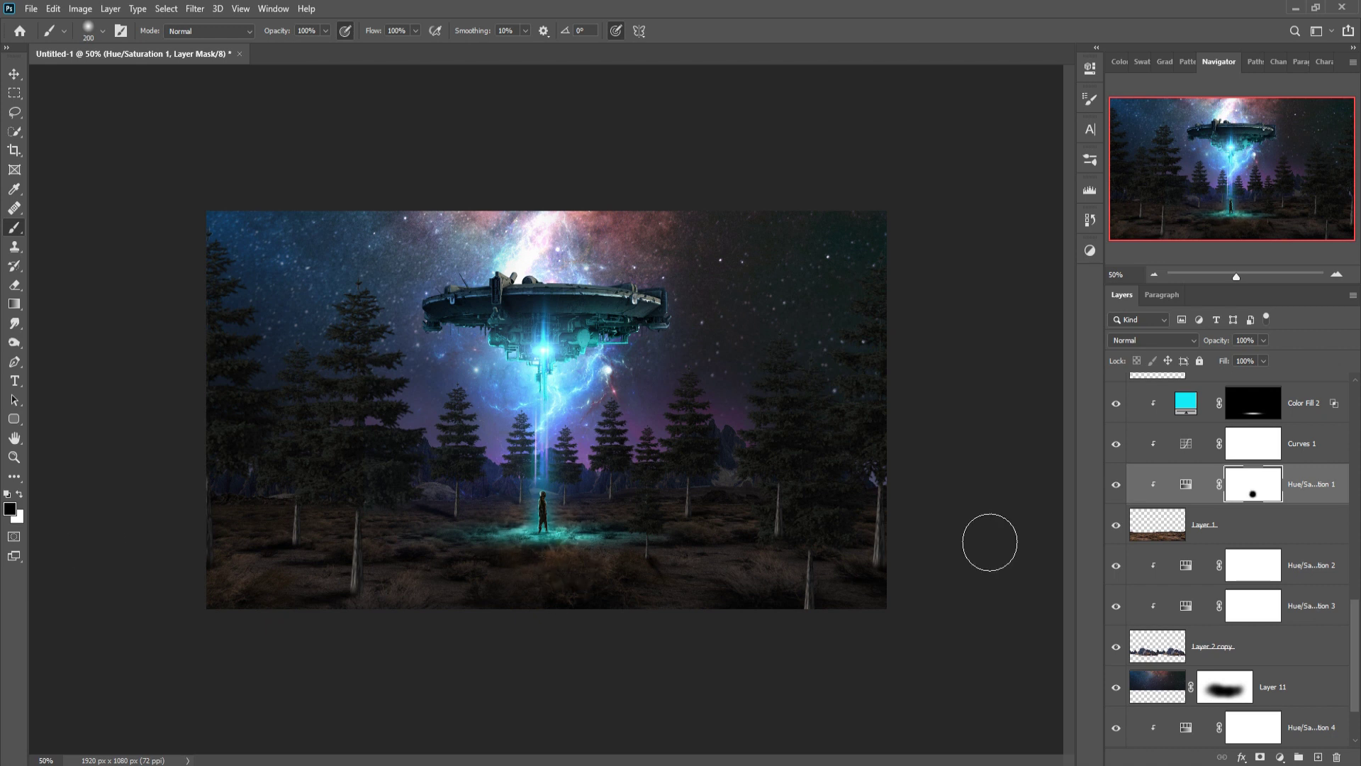
key(ctrl+t)
Step: Commit the squashed mask shape, then invert and touch up Layer 12 near the astronaut
click(702, 30)
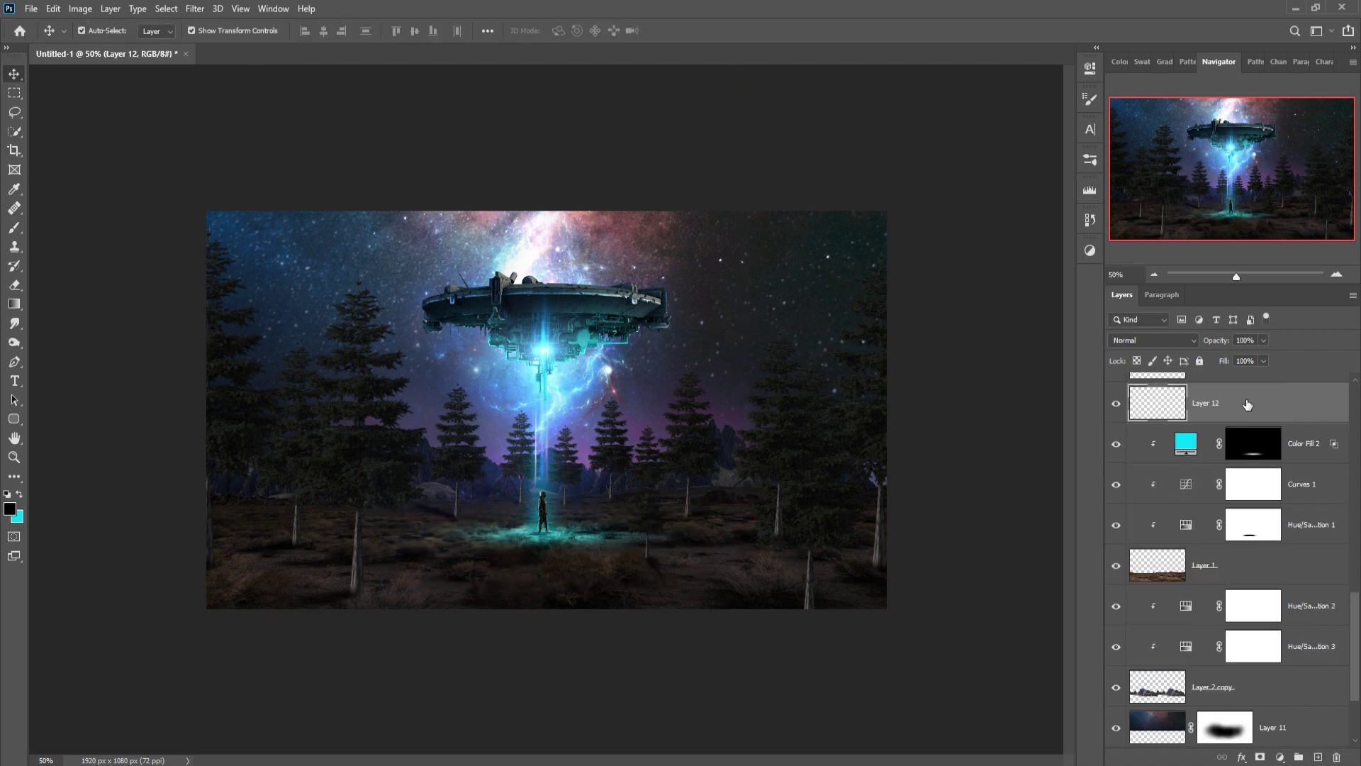
click(968, 312)
click(1253, 402)
key(ctrl+i)
key(x)
click(544, 528)
key(v)
Step: Add a cyan Solid Color fill with a split Blend If range and an inverted mask
click(1280, 757)
click(1274, 503)
key(Return)
double_click(1319, 554)
drag(830, 695, 904, 695)
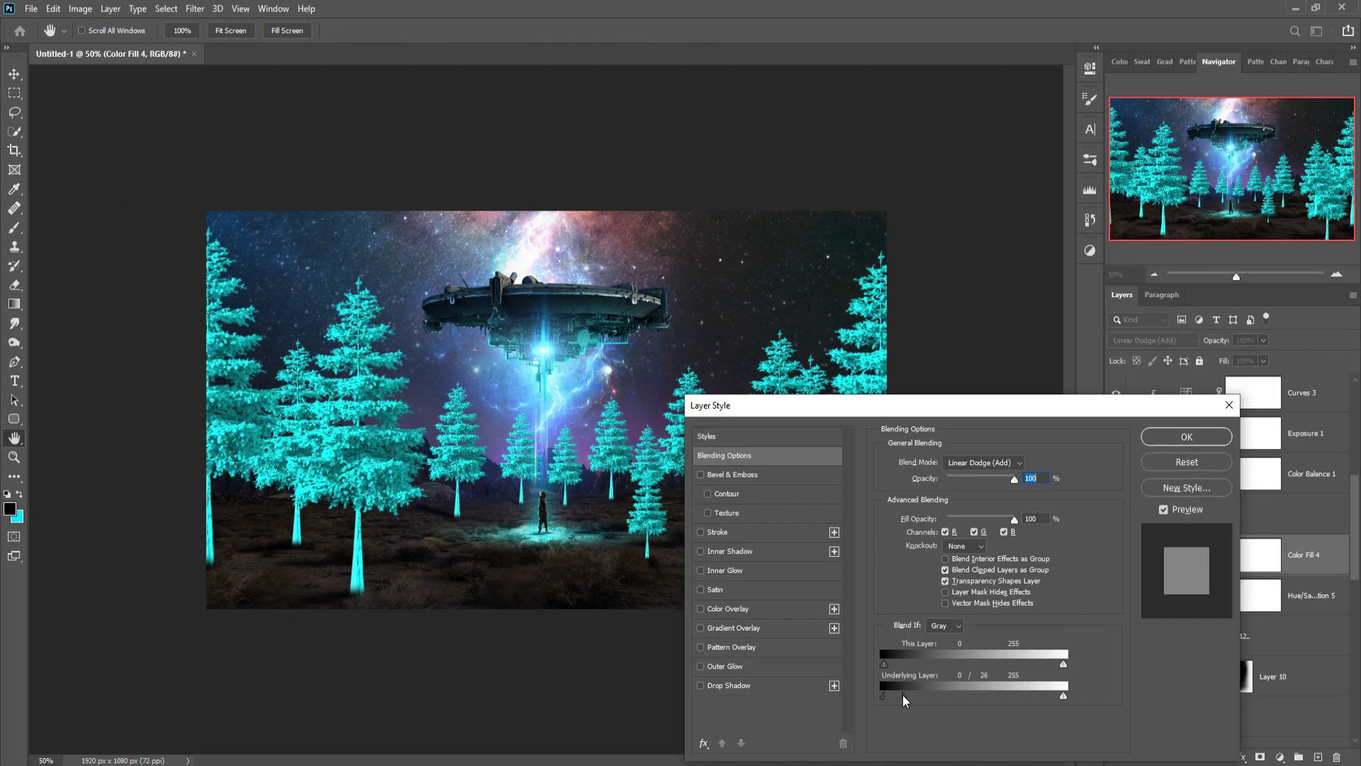
key(Return)
key(ctrl+i)
Step: Paint cyan at 55% opacity onto the left and right-side trees
key(5)
key(5)
key(bracketleft)
key(bracketleft)
key(bracketleft)
drag(386, 294, 375, 347)
mouse_move(429, 453)
mouse_down()
mouse_move(453, 478)
mouse_move(418, 492)
mouse_move(420, 481)
mouse_up()
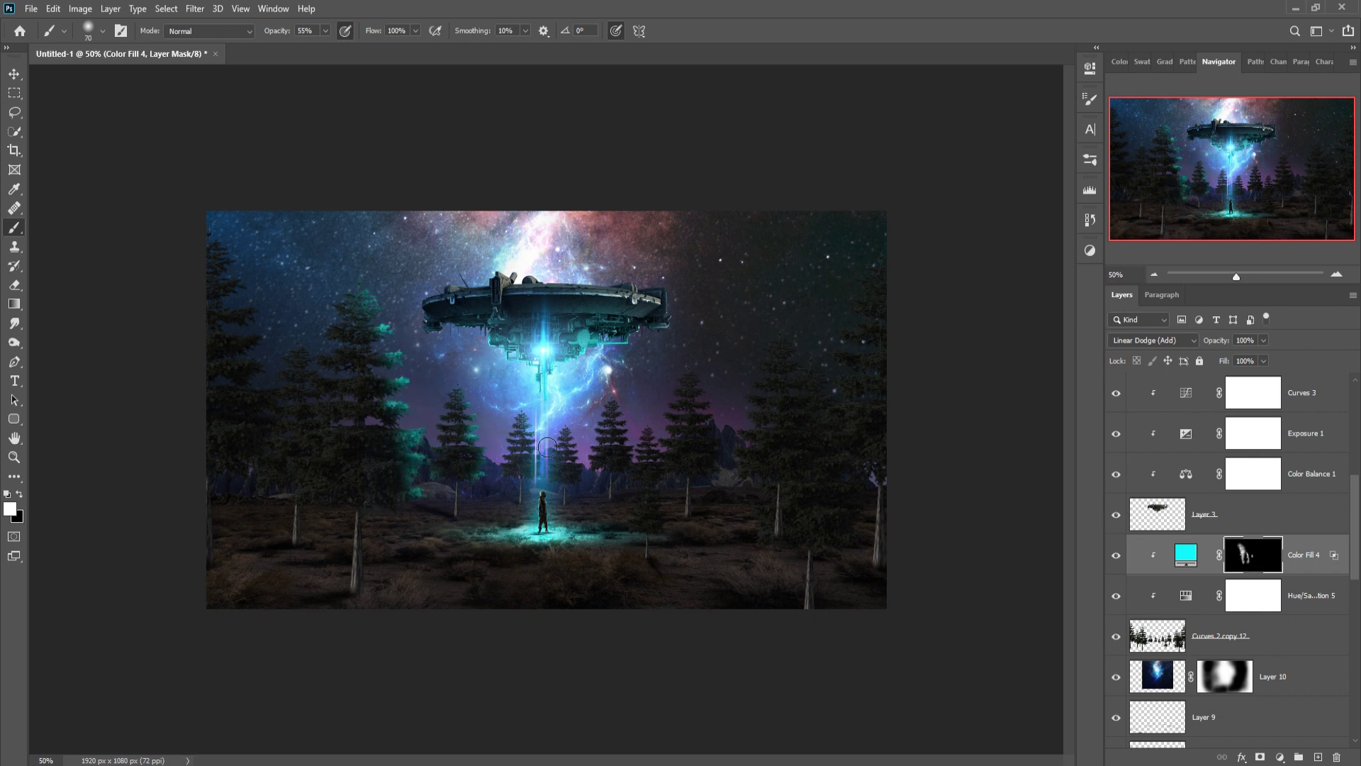
drag(685, 378, 681, 517)
mouse_move(777, 404)
mouse_down()
mouse_move(723, 459)
mouse_move(759, 522)
mouse_up()
Step: Set up a 300 px white brush at 13% opacity
key(bracketright)
key(x)
key(x)
key(1)
key(3)
key(bracketright)
key(bracketright)
key(bracketright)
Step: Brighten the cyan glow across the right and centre trees
mouse_move(766, 368)
mouse_down()
mouse_move(695, 449)
mouse_move(517, 522)
mouse_up()
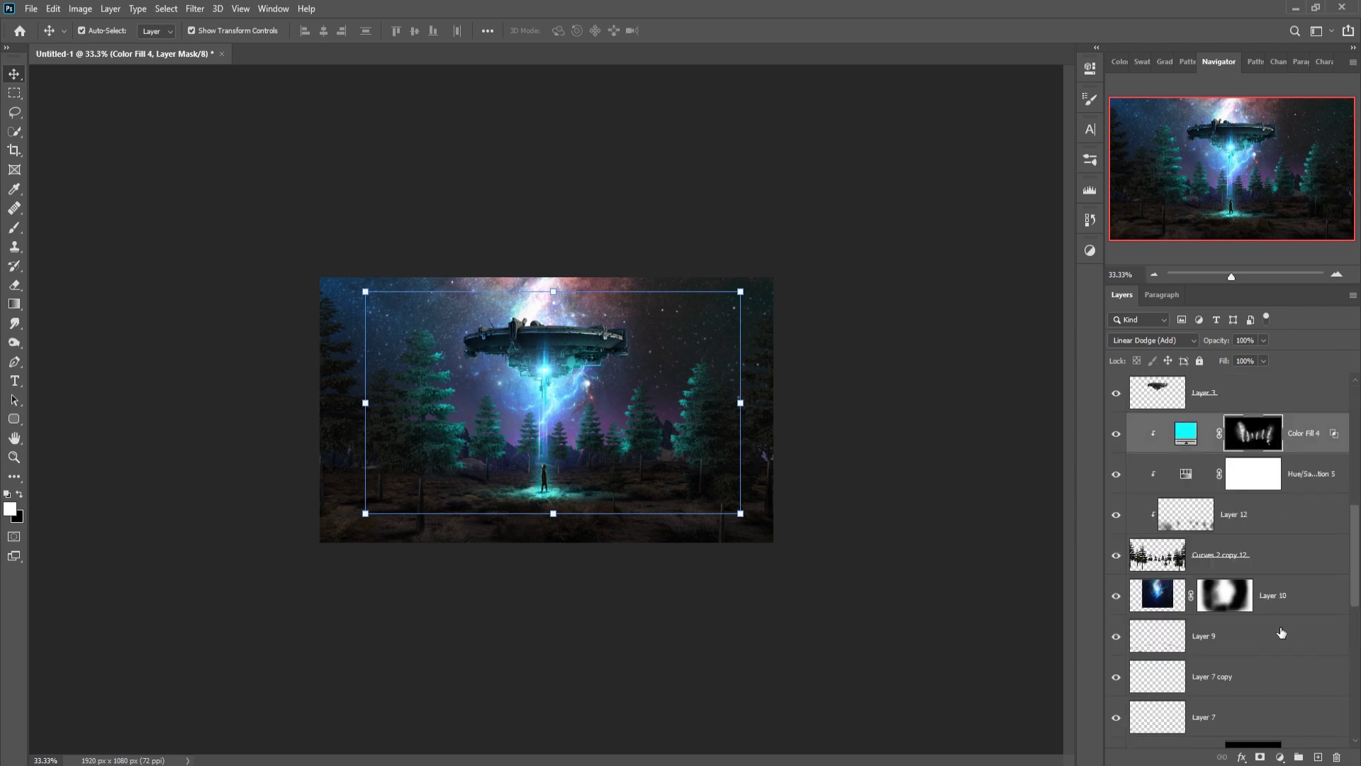
Step: Add an empty Layer 13 and move it above Layer 12
click(1319, 757)
key(b)
key(x)
drag(1288, 636, 1288, 512)
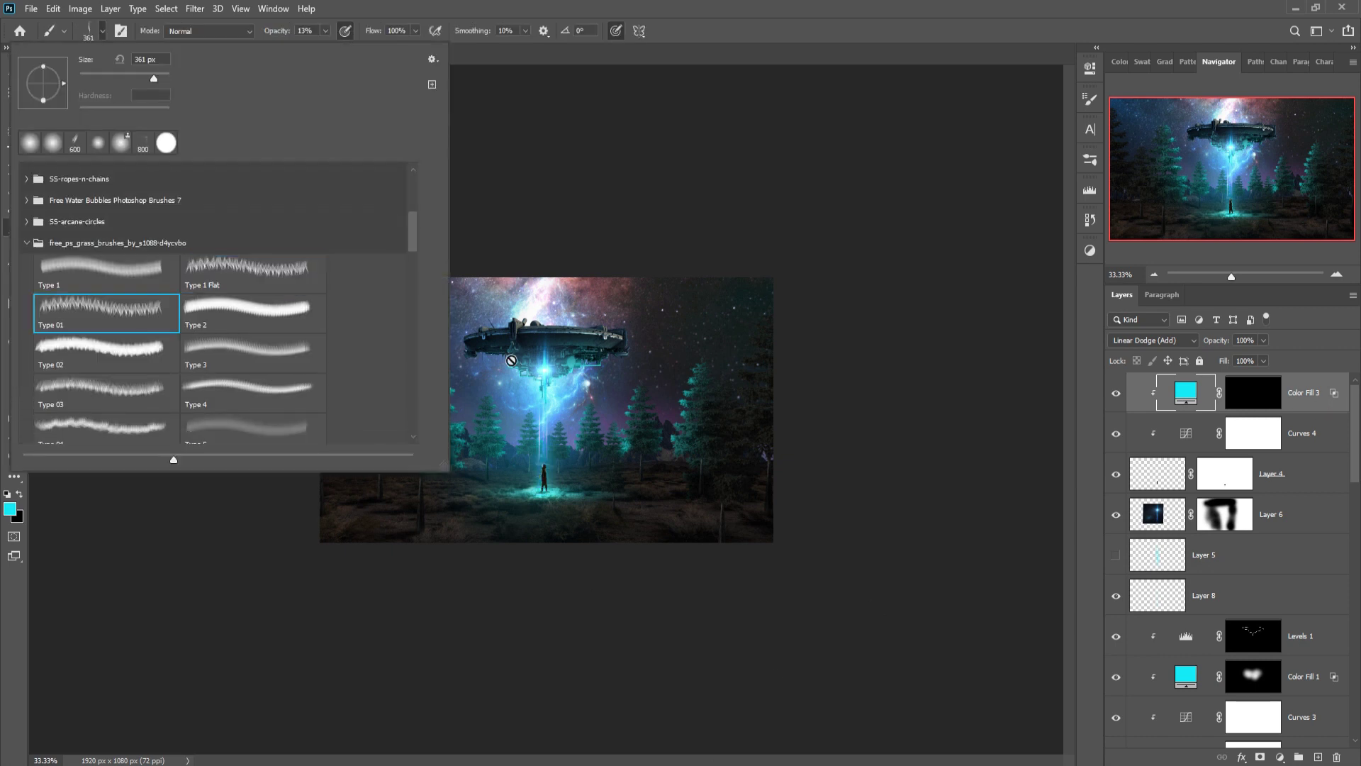
Step: Stamp all visible layers into Layer 14, make it a smart object, and open Camera Raw Filter
key(shift+ctrl+alt+e)
right_click(1282, 389)
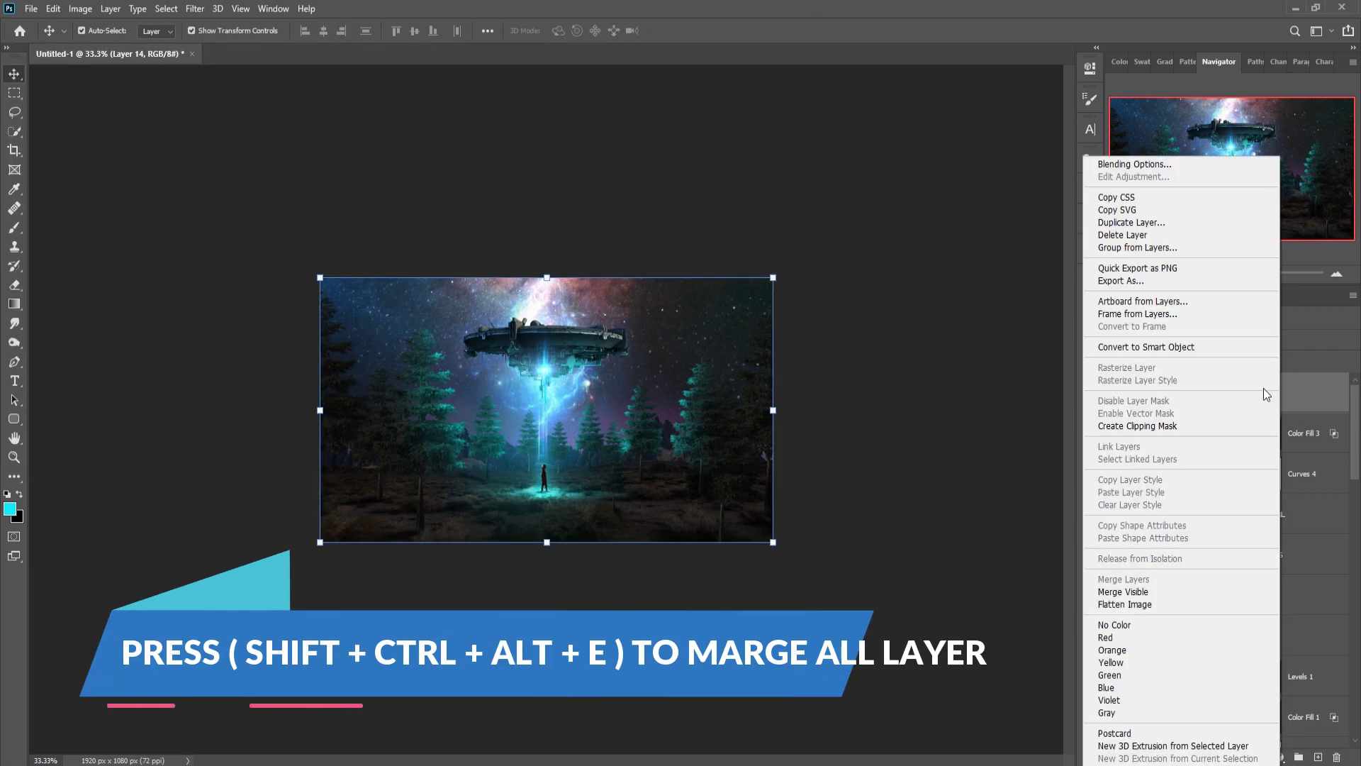
click(1176, 350)
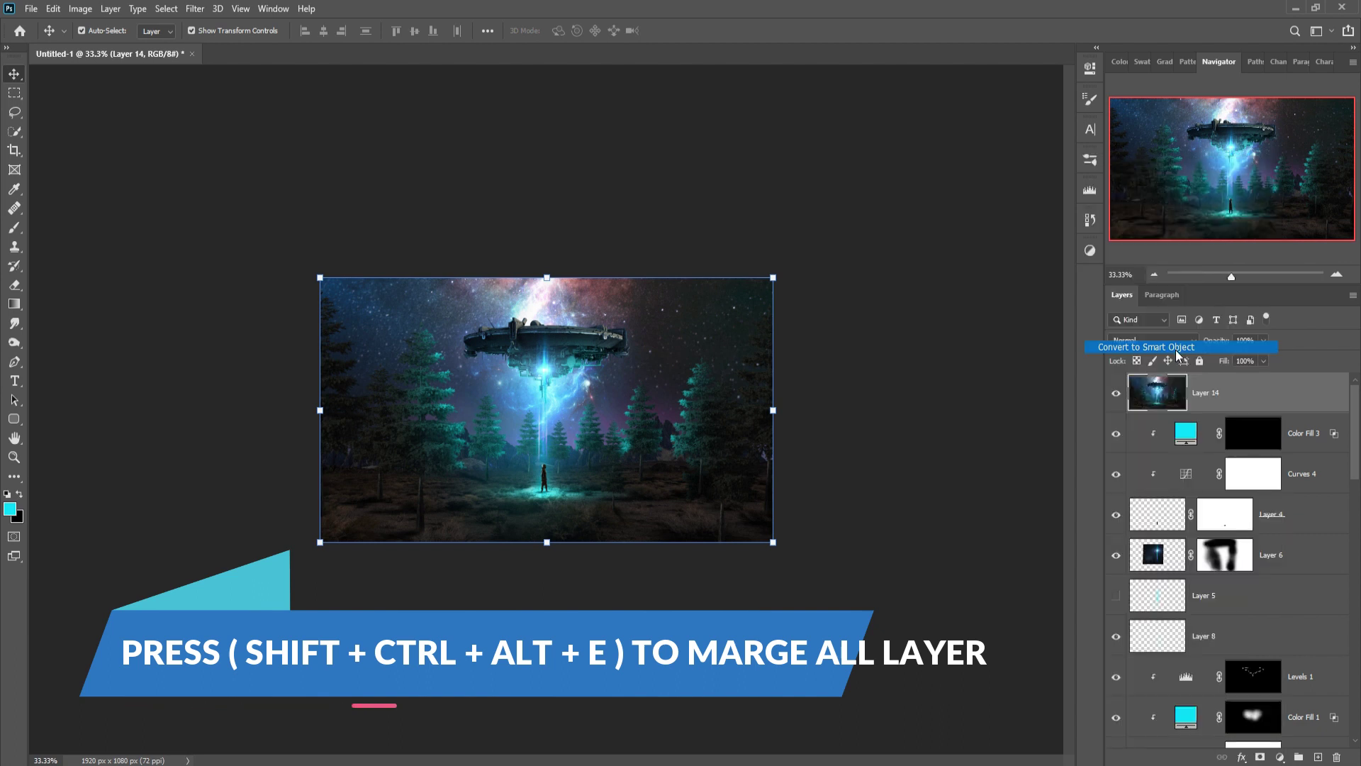
click(195, 8)
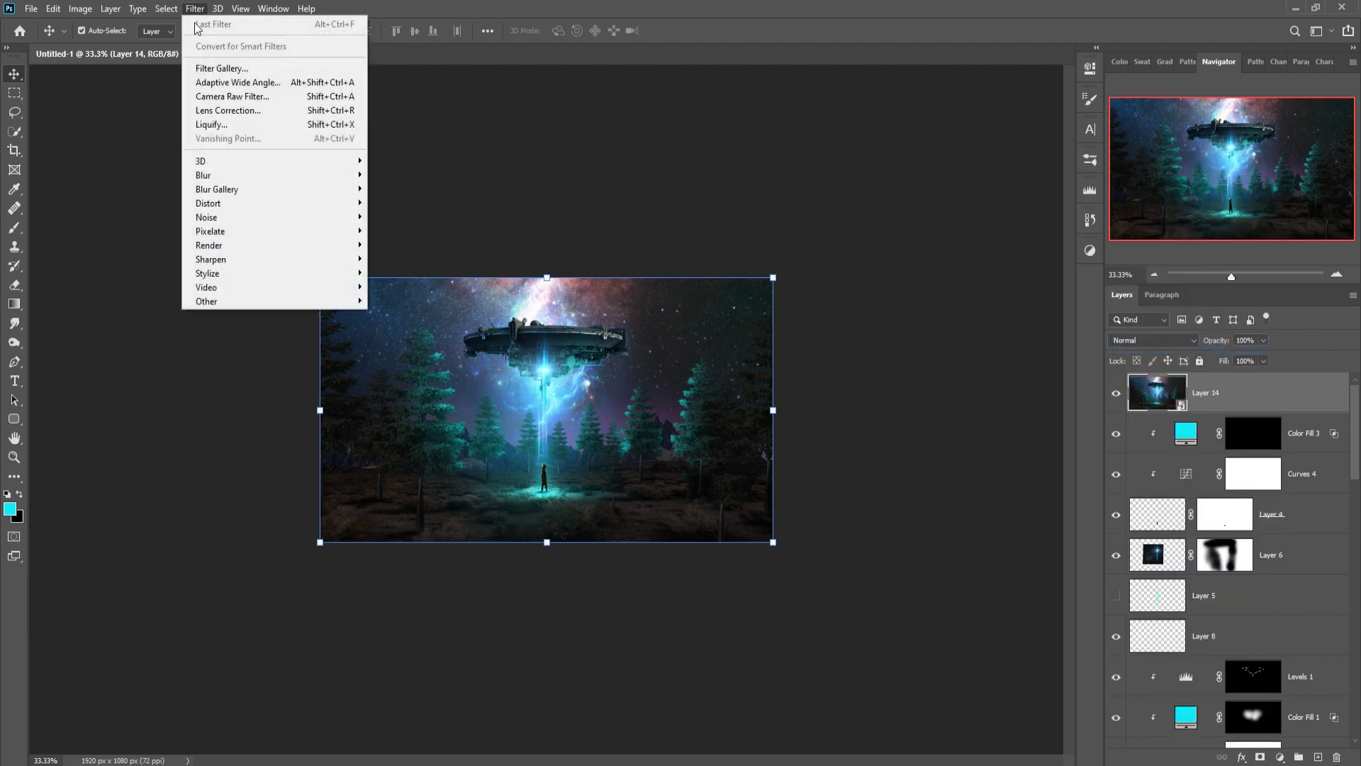
click(215, 97)
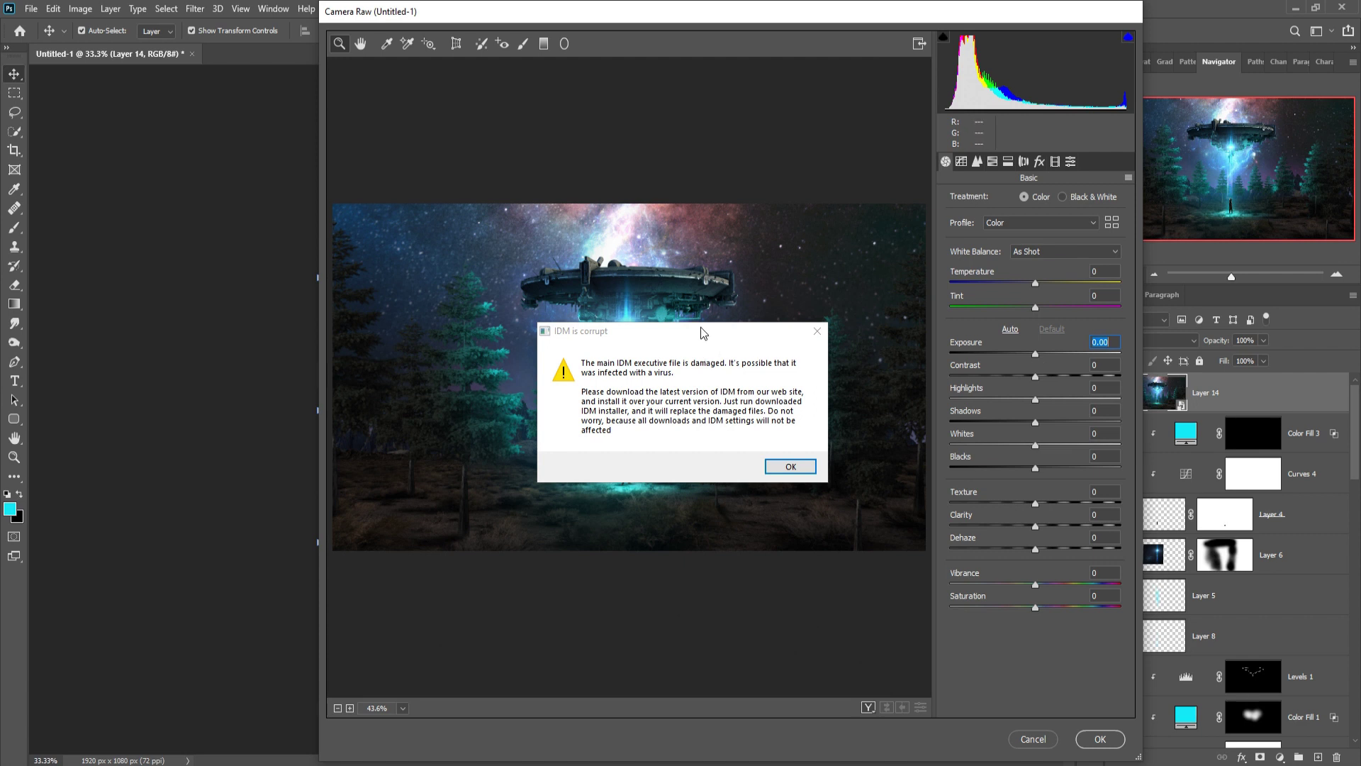
Step: Clear the warning, then set Highlights +18, Shadows -22, Whites +8, Blacks -9, Saturation +18
drag(702, 332, 769, 404)
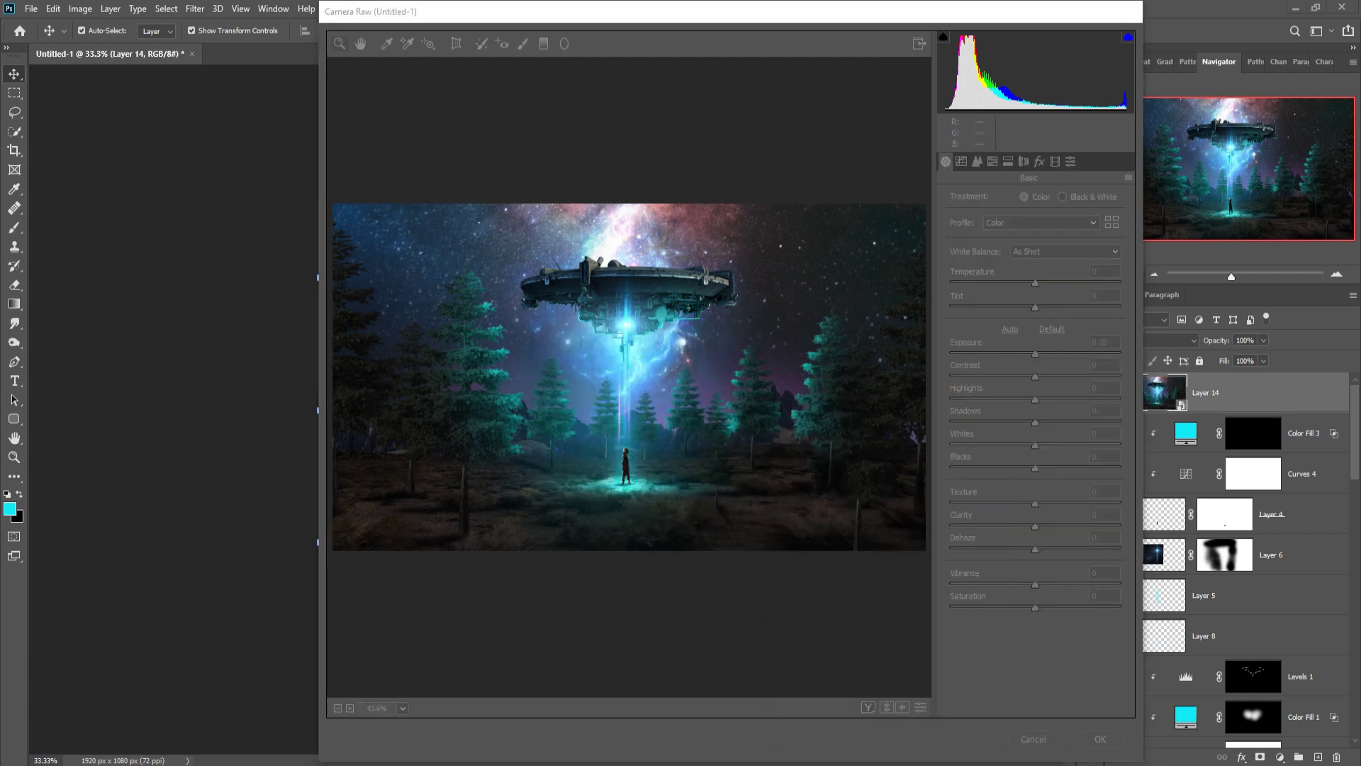
click(889, 152)
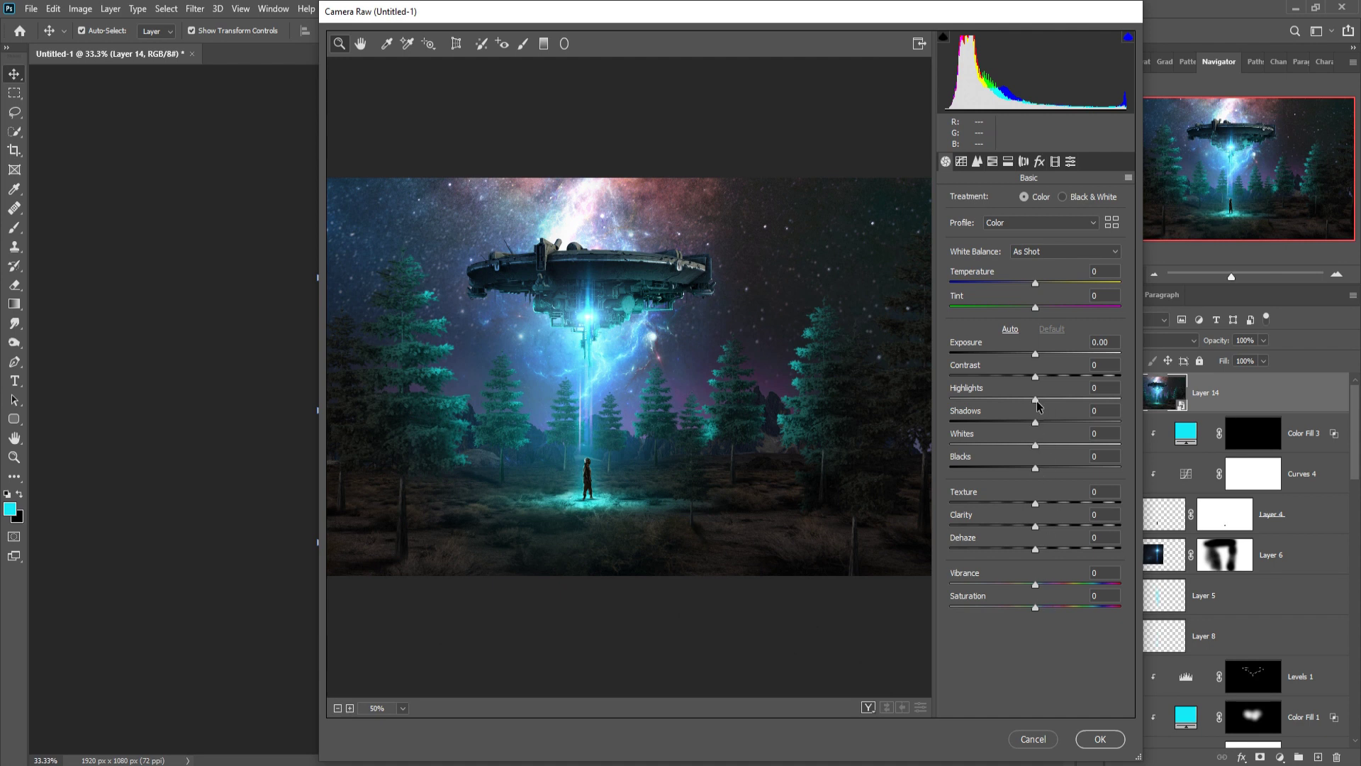
drag(1040, 403, 1048, 403)
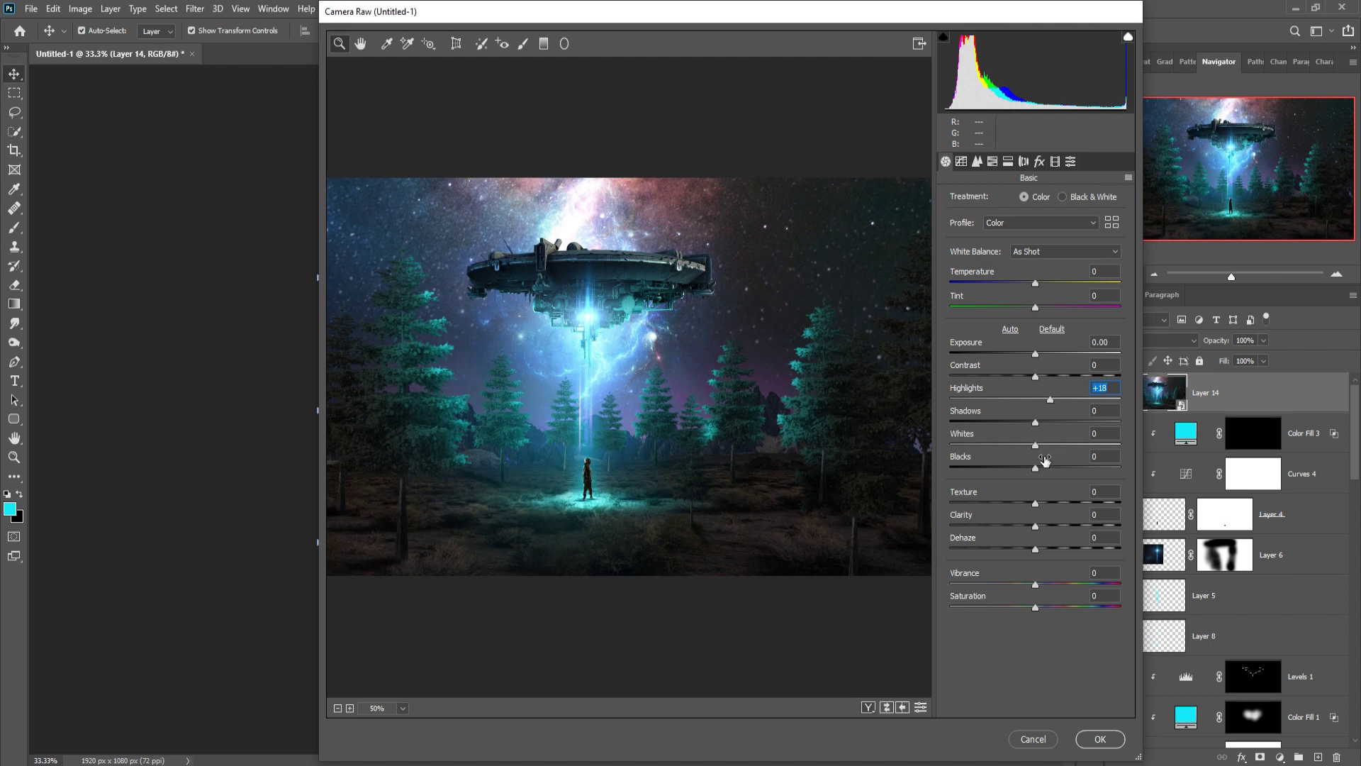
mouse_move(1036, 421)
mouse_down()
mouse_move(1017, 422)
mouse_move(1027, 469)
mouse_up()
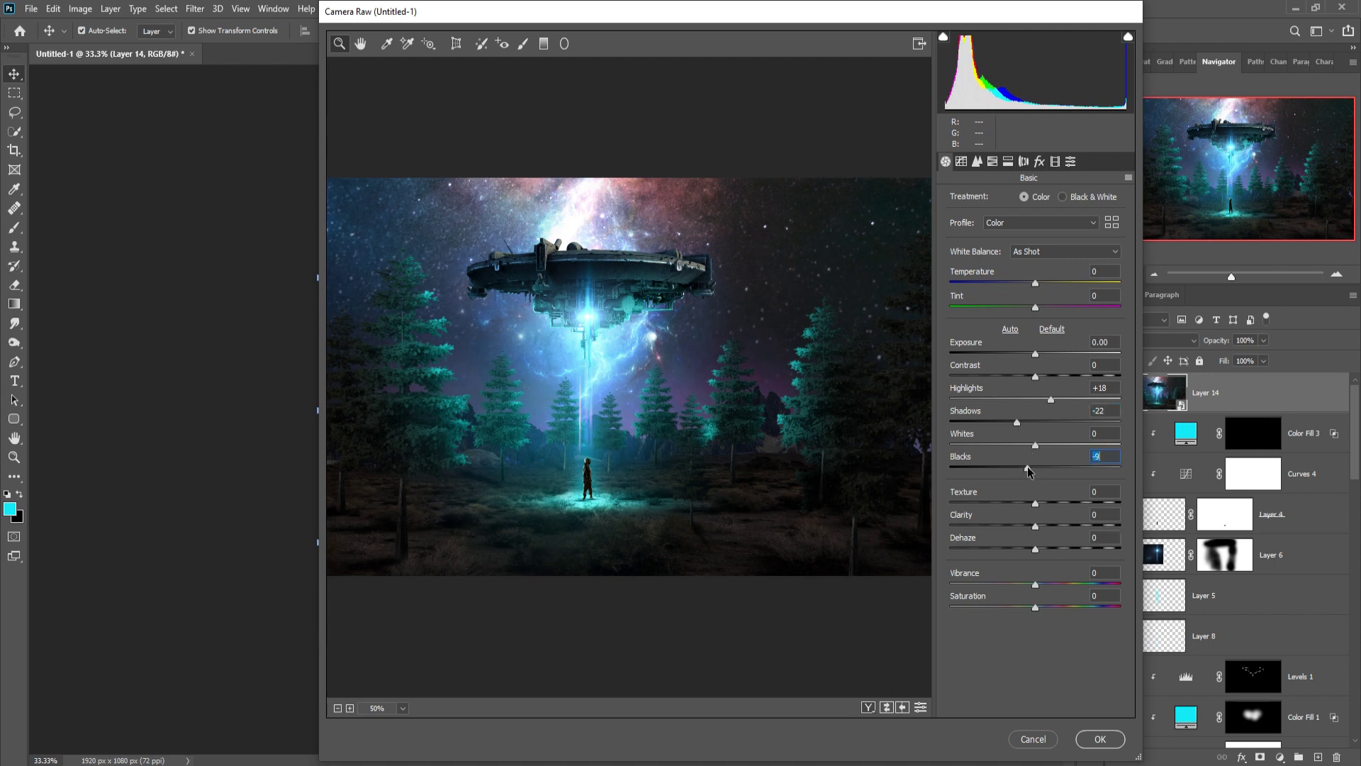
drag(1035, 445, 1042, 444)
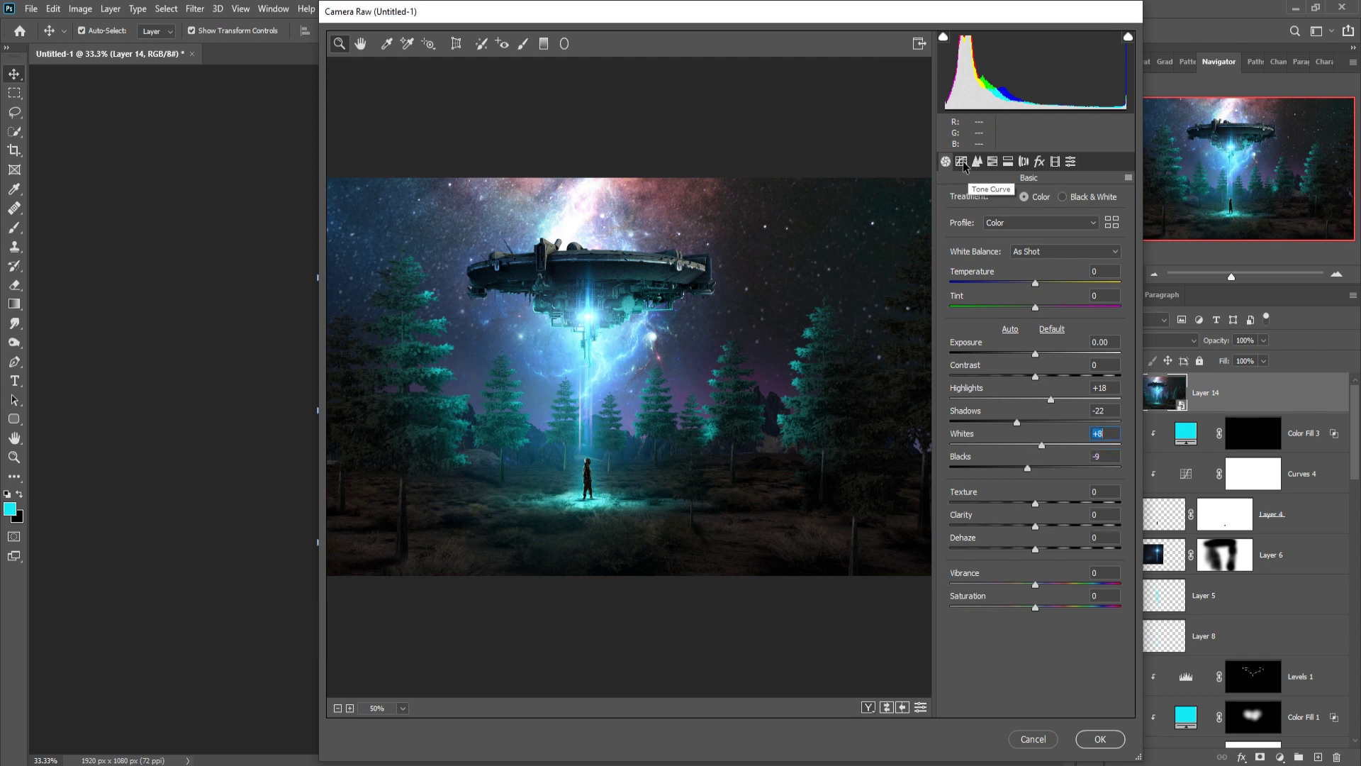
drag(1036, 607, 1054, 607)
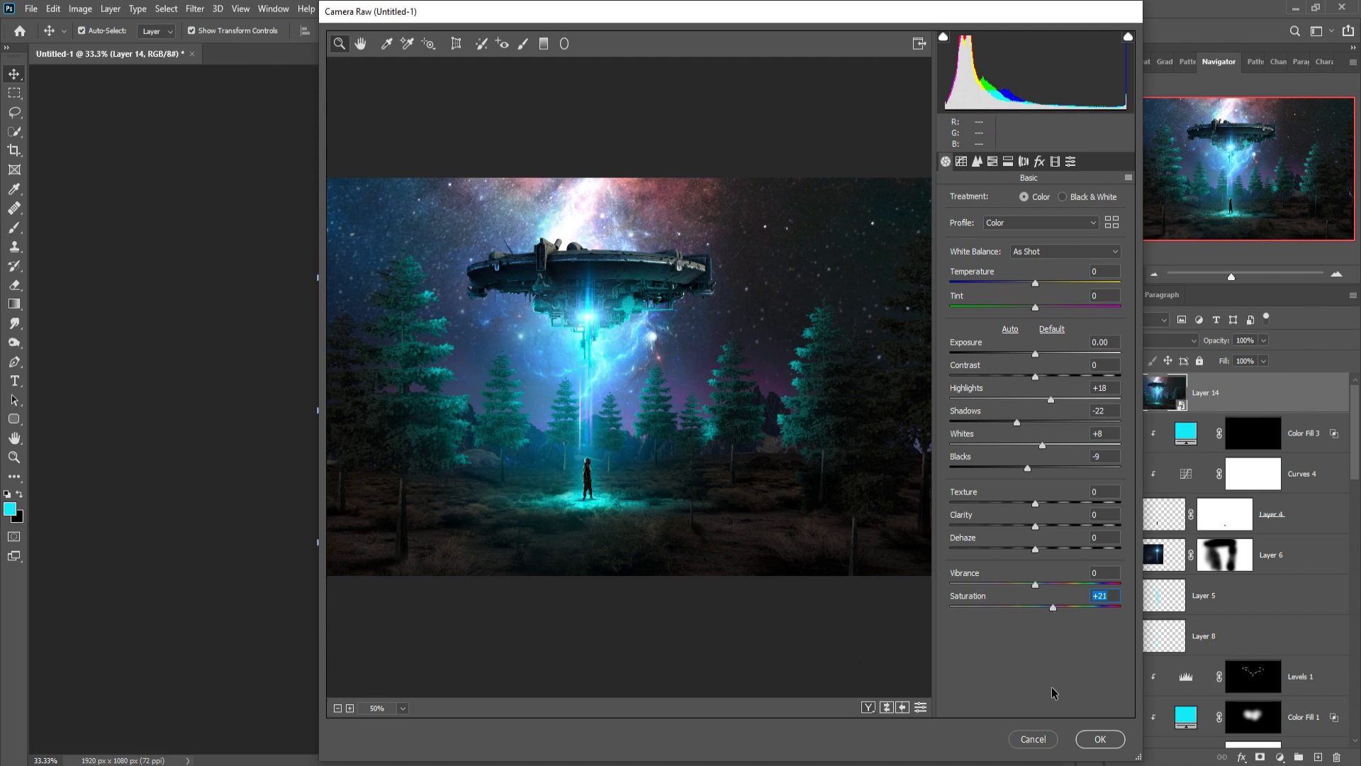
drag(1053, 608, 1052, 608)
Step: Set tone curve Highlights +10, Lights +6, Darks -16, Shadows +22, and sharpening Amount 46
click(961, 161)
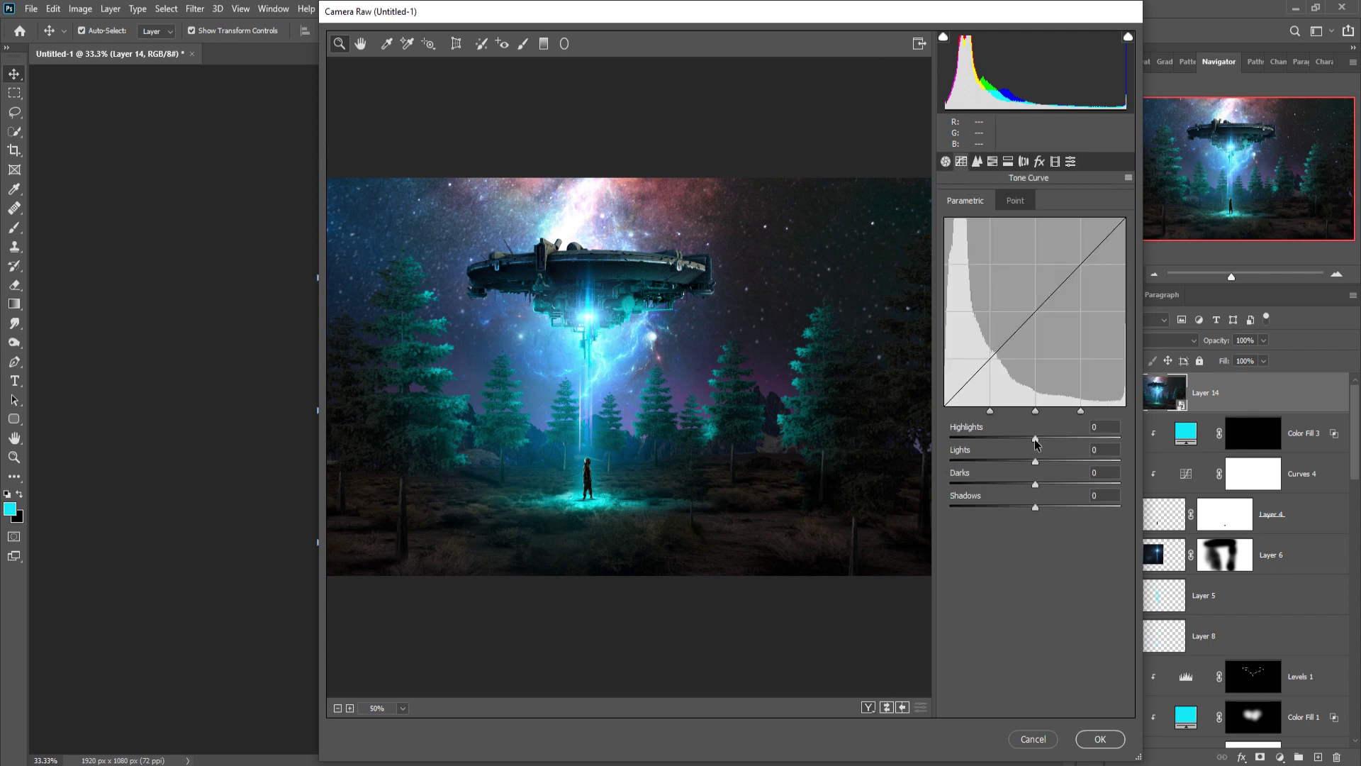
drag(1036, 440, 1045, 440)
click(1036, 462)
drag(1036, 465, 1016, 484)
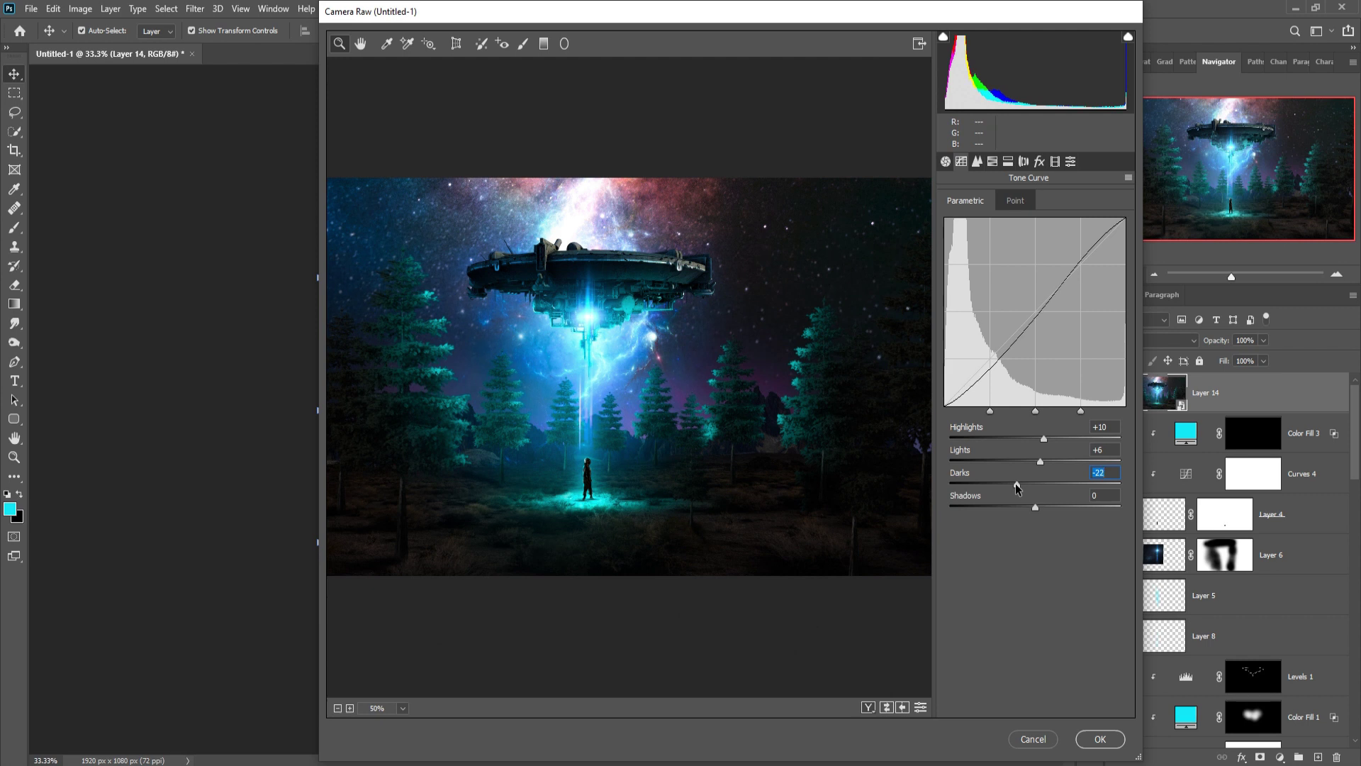
drag(1017, 485, 1054, 508)
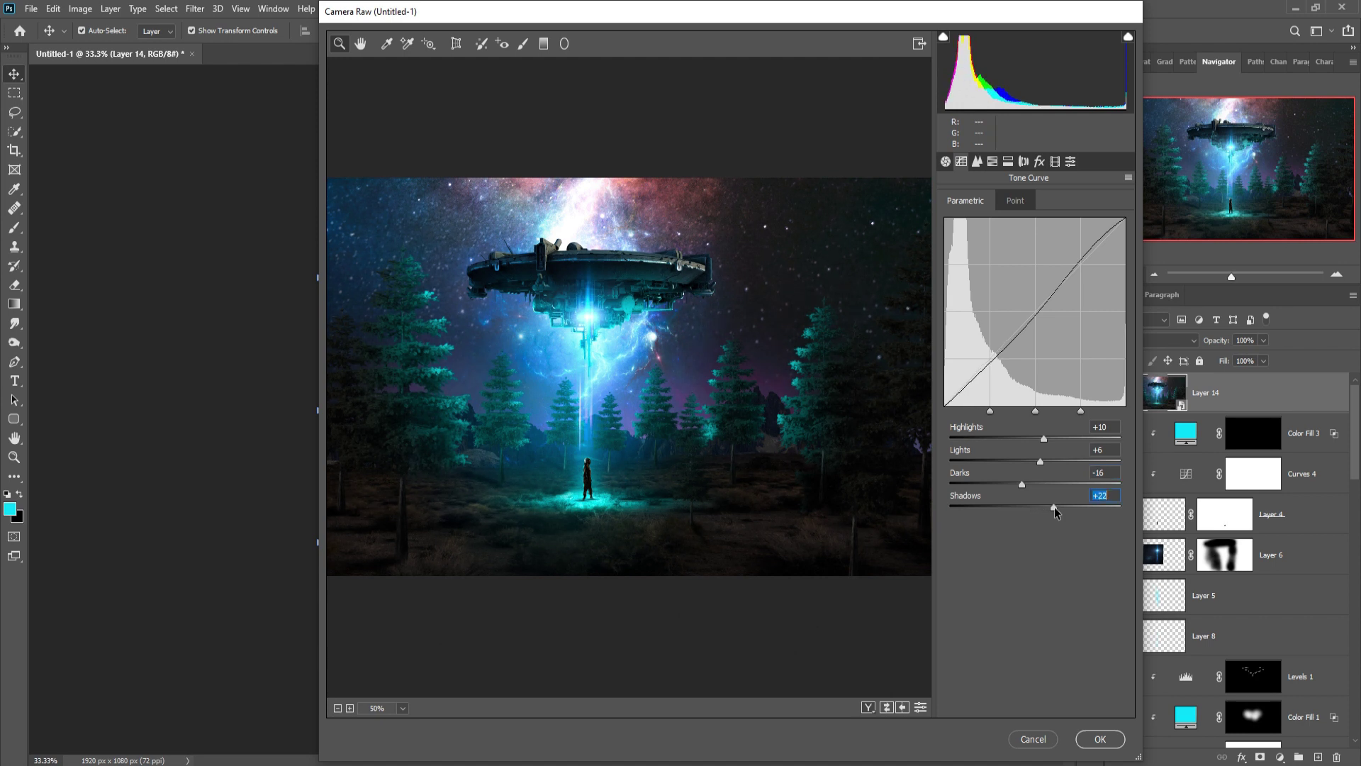
click(977, 161)
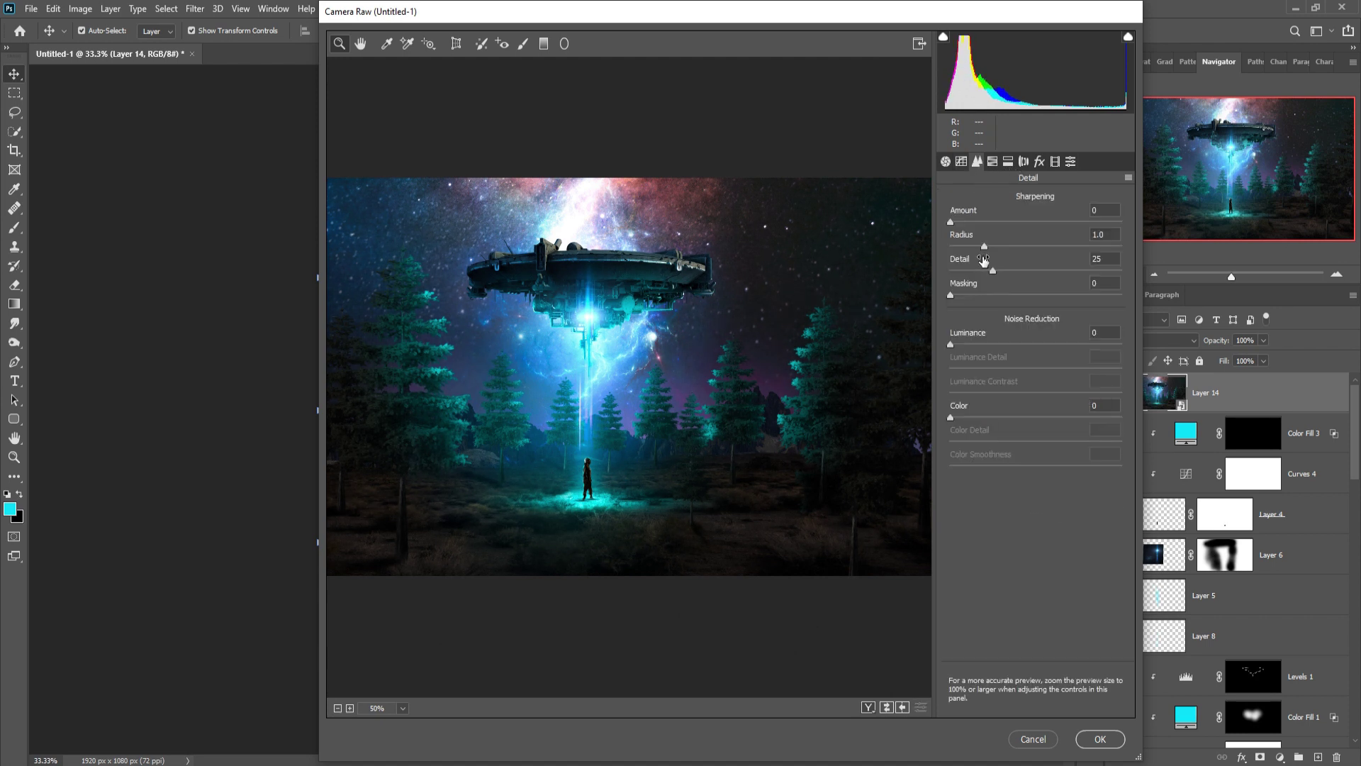
drag(988, 222, 1004, 222)
Step: Add blue split toning: highlights hue 201 saturation 15, shadows hue 221 saturation 13
click(1008, 162)
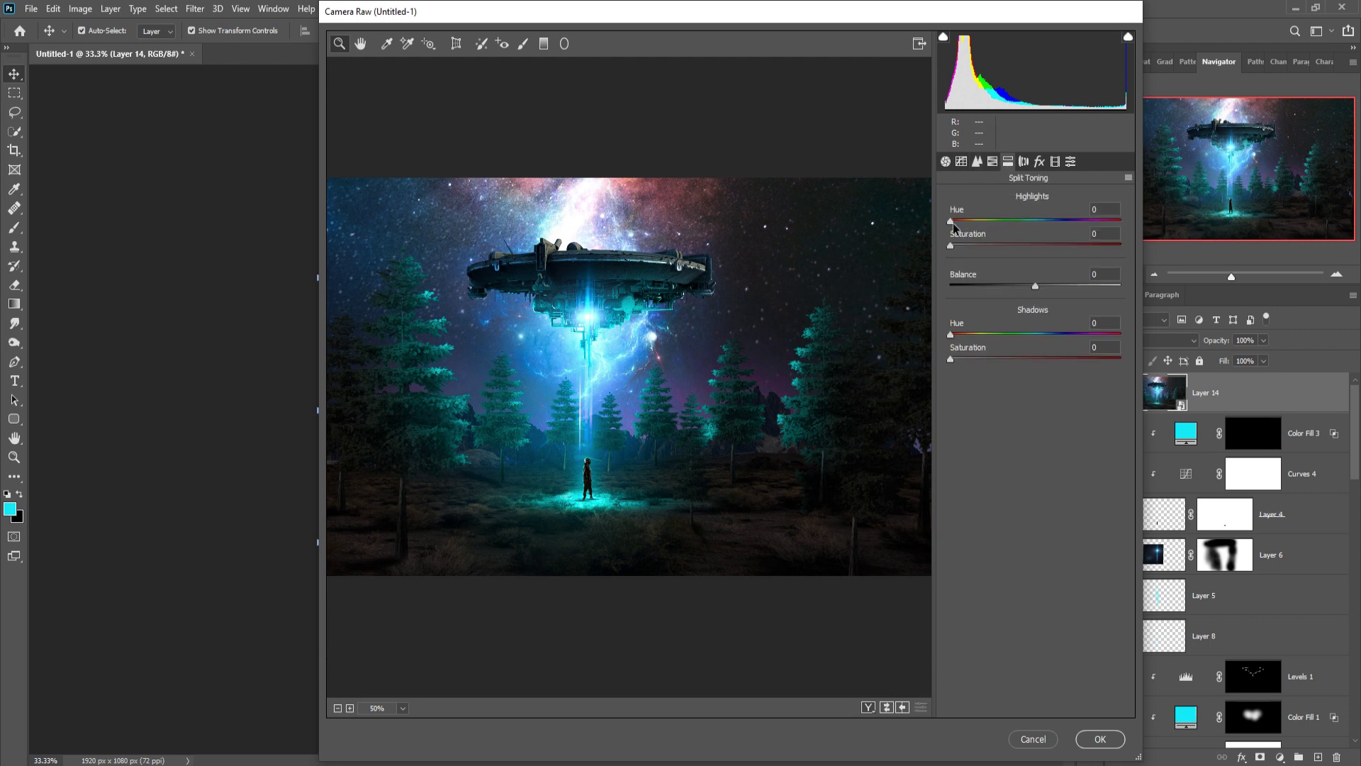
drag(950, 220, 1043, 227)
drag(951, 246, 962, 246)
click(1044, 223)
mouse_move(1044, 224)
mouse_down()
mouse_move(1022, 227)
mouse_move(1045, 226)
mouse_up()
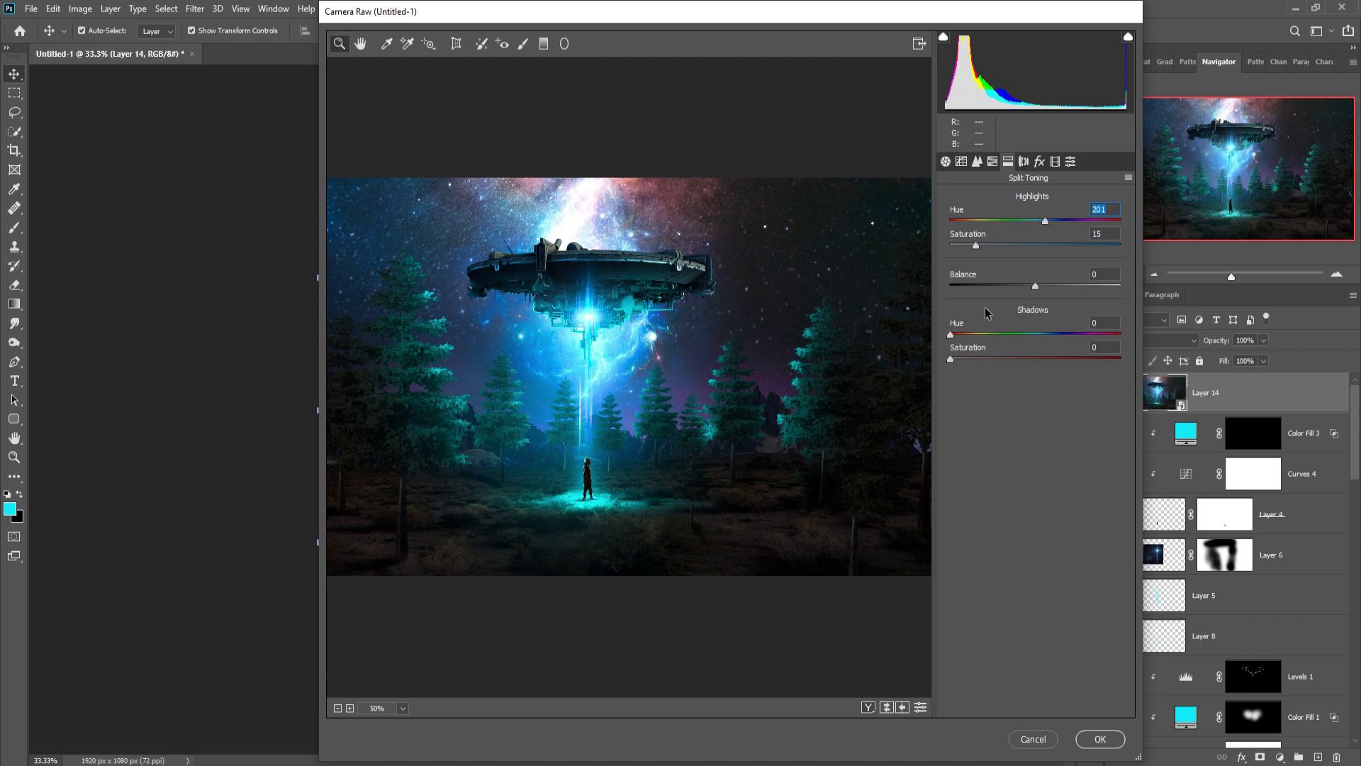
drag(951, 334, 1055, 334)
drag(950, 359, 967, 358)
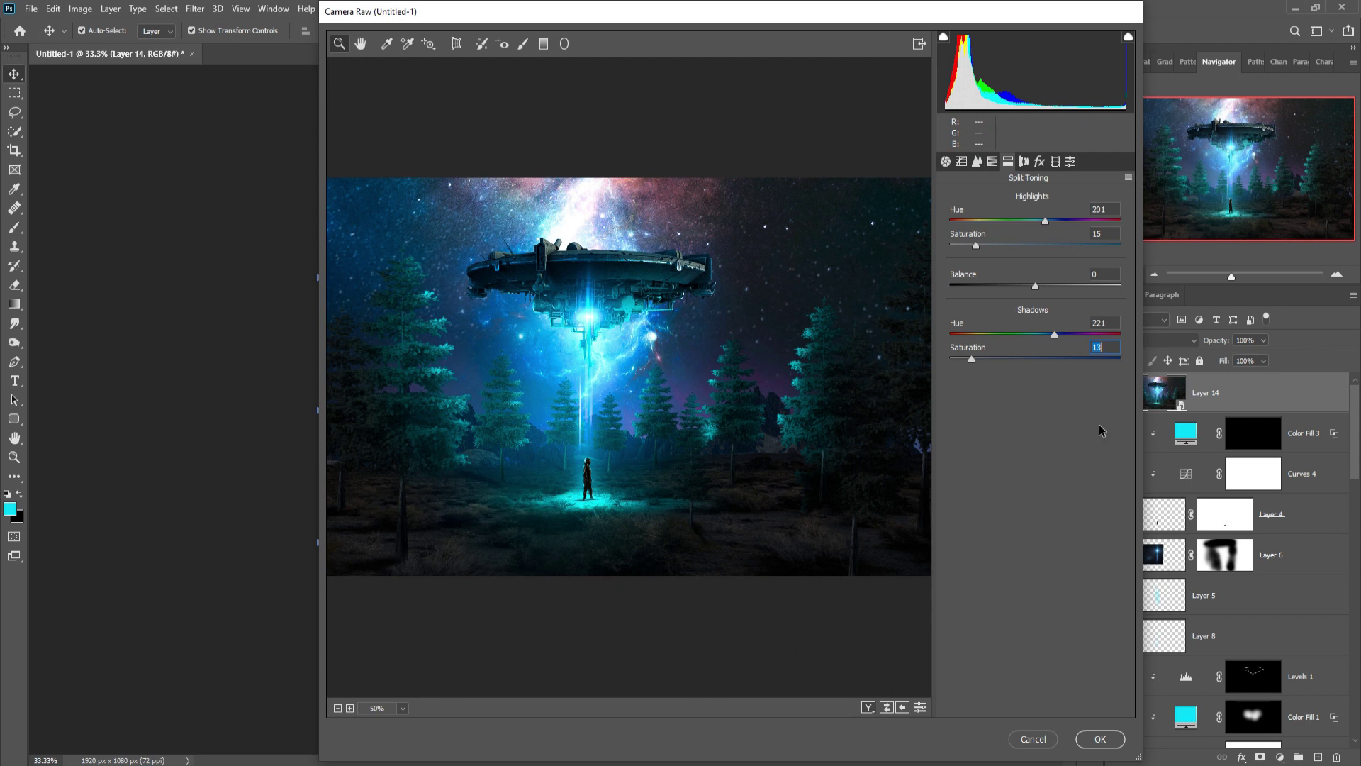
Step: Add a -13 edge vignette and apply the Camera Raw grade
click(1039, 161)
drag(1035, 352, 1023, 355)
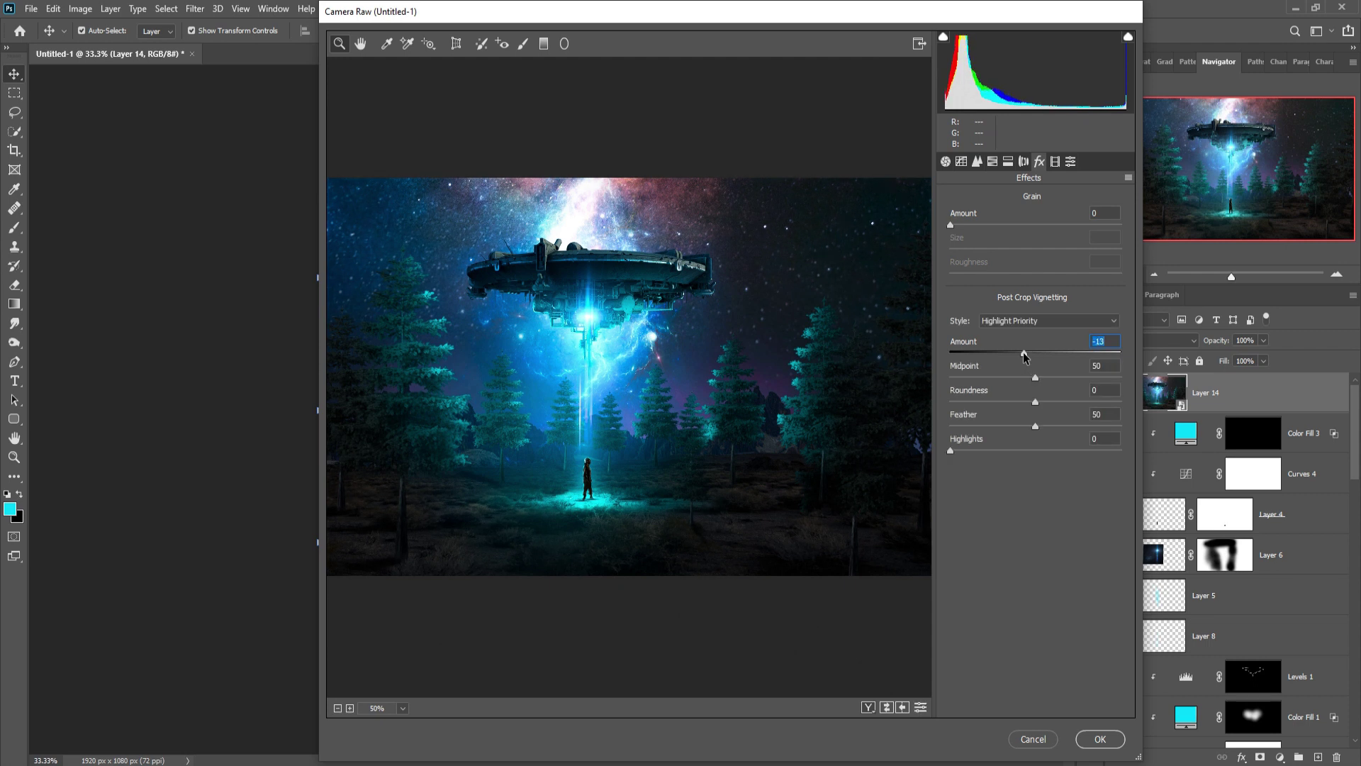
click(1100, 739)
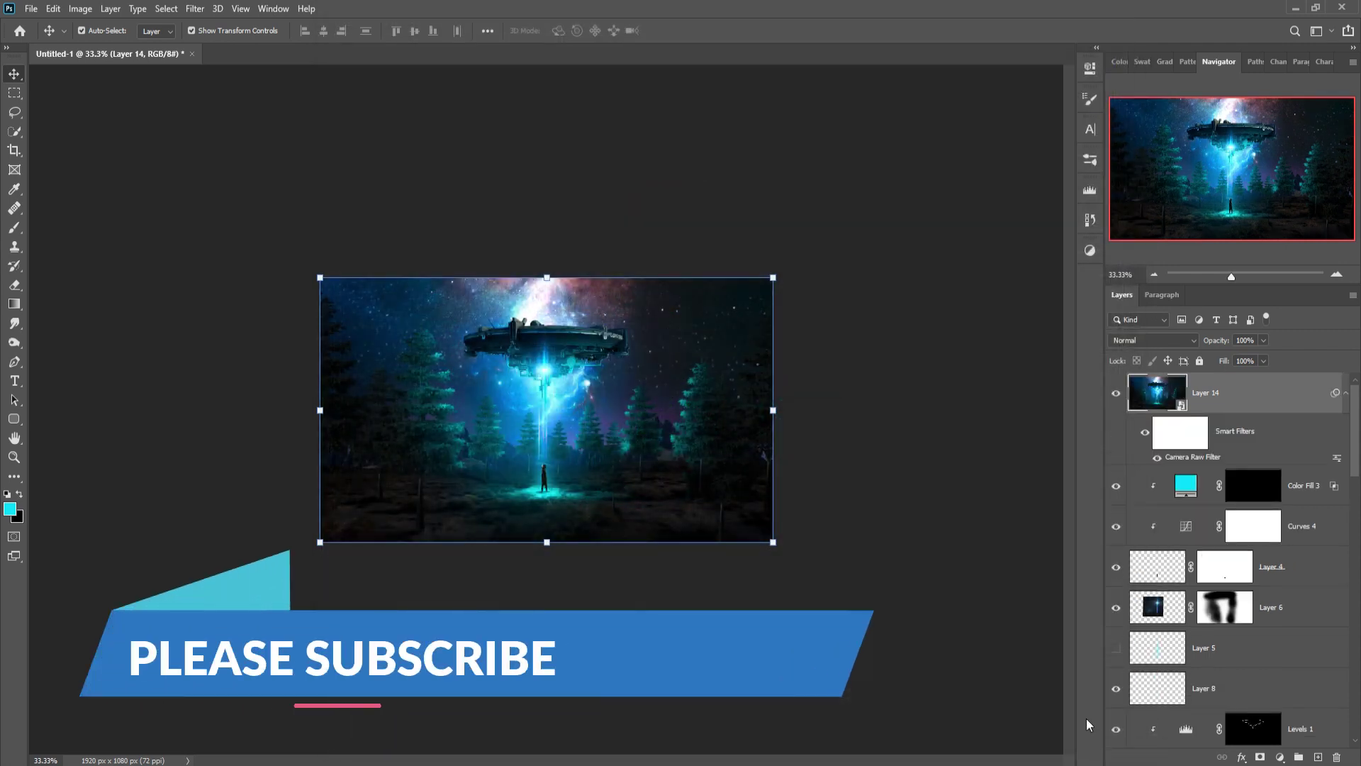